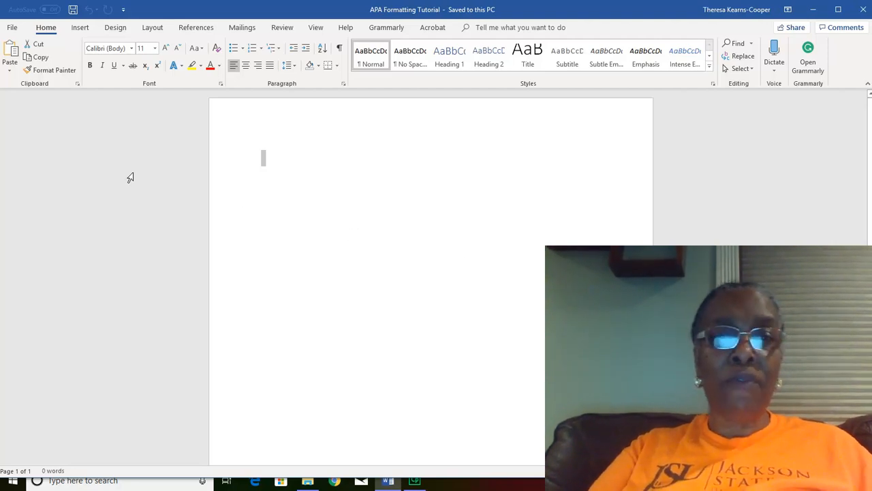
Set the blank document's font to Times New Roman at size 12.
left_click(133, 49)
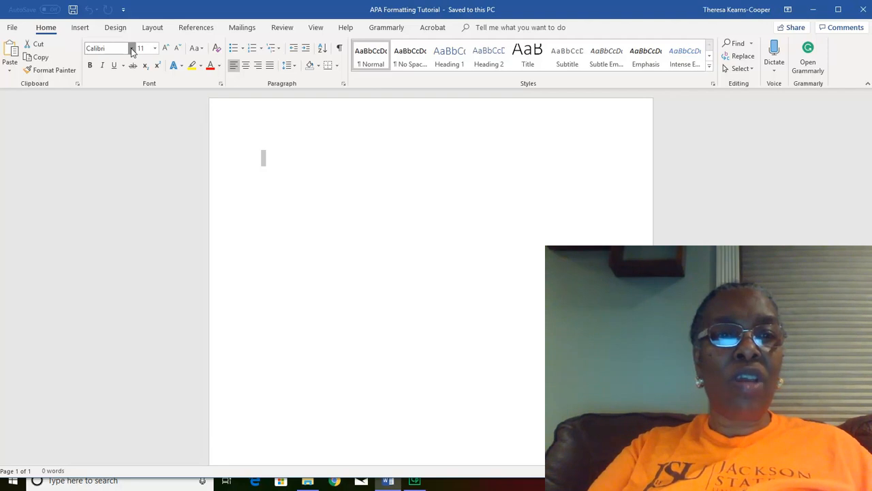
left_click(132, 49)
left_click(133, 49)
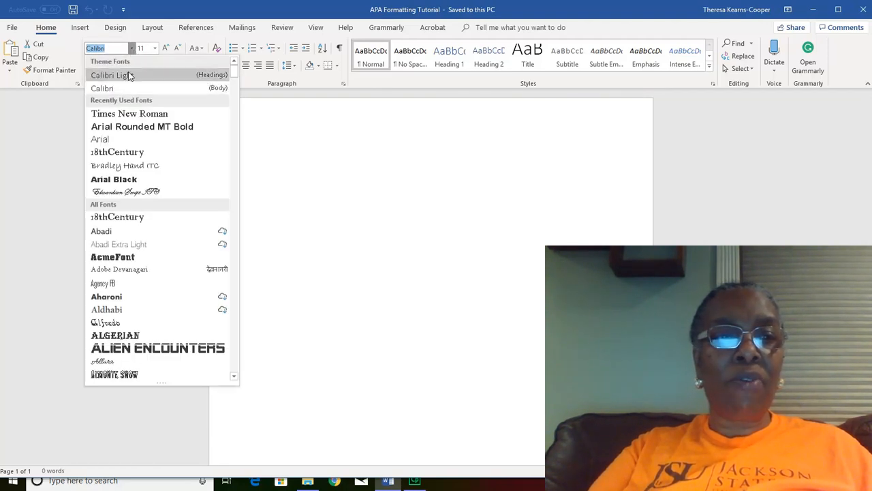
left_click(131, 116)
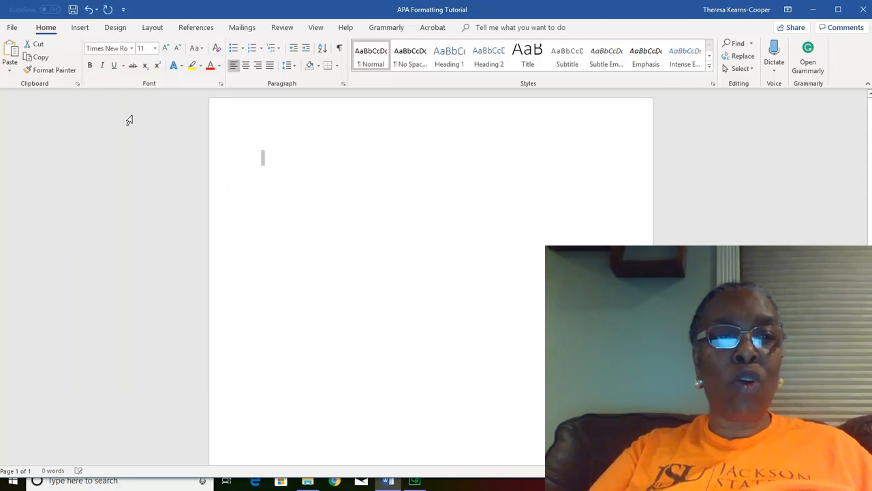
left_click(155, 52)
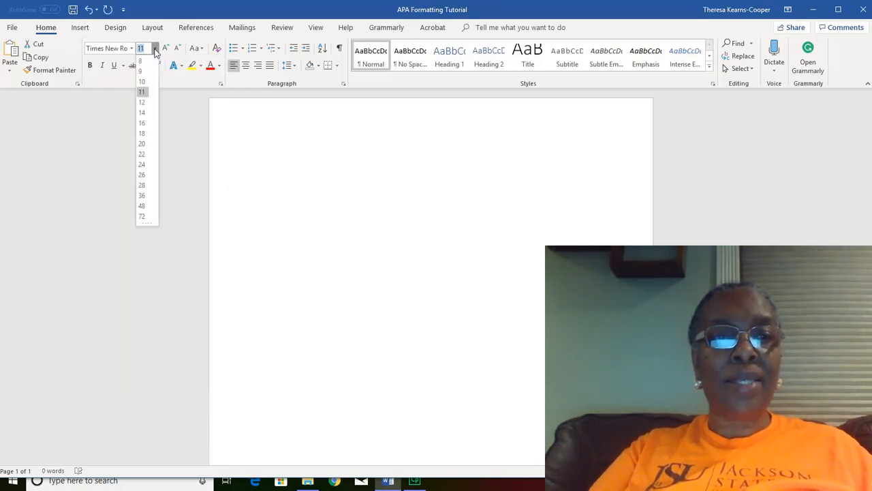
left_click(143, 102)
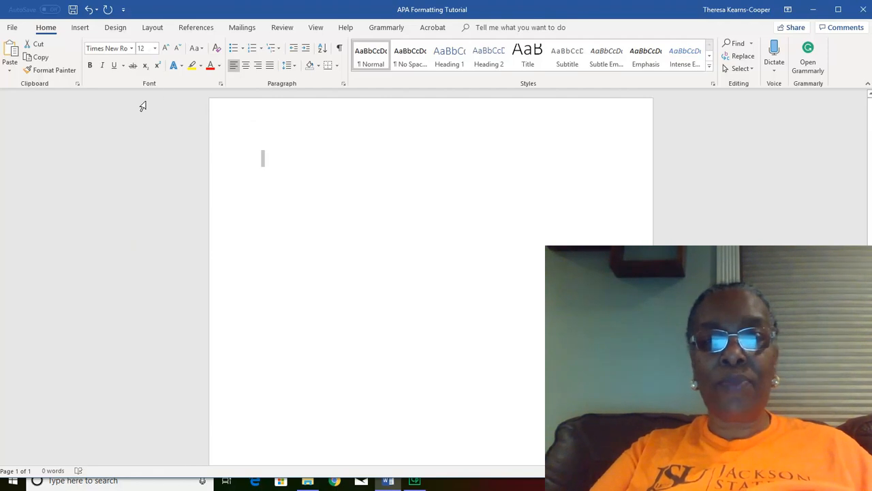
Set the line spacing to 2.0 and apply the Normal page margins of 1" on all sides.
left_click(293, 68)
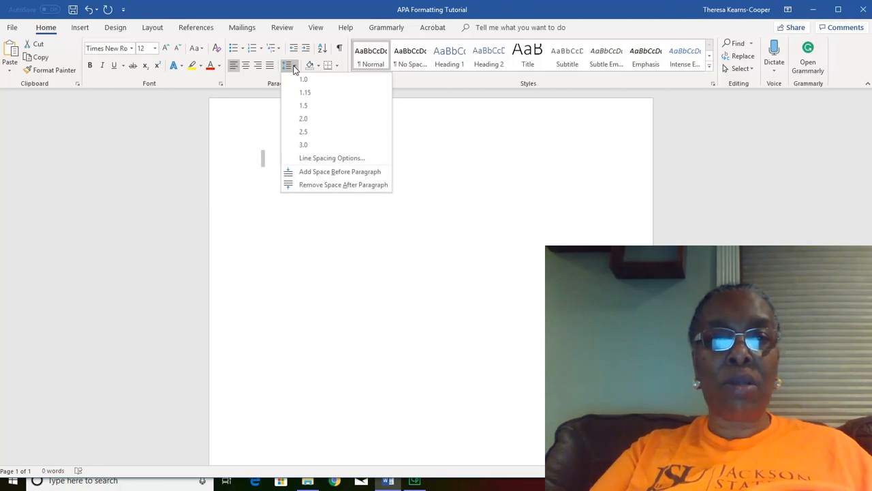
left_click(303, 120)
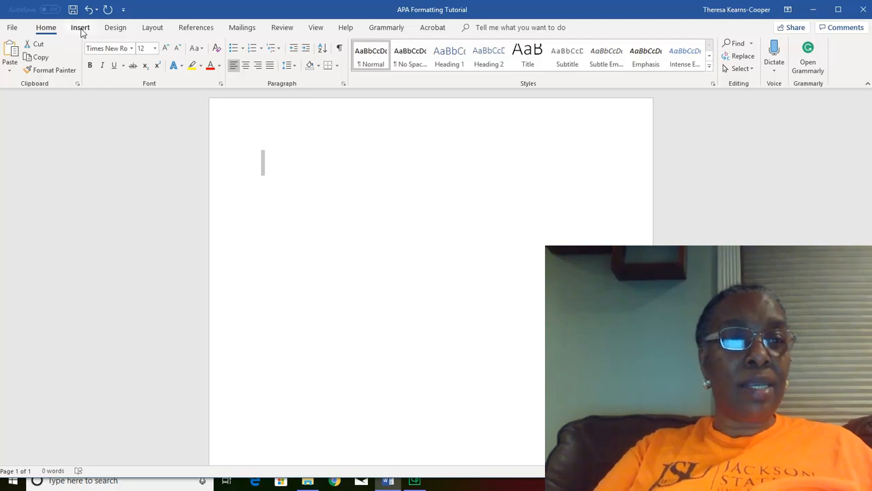
left_click(153, 28)
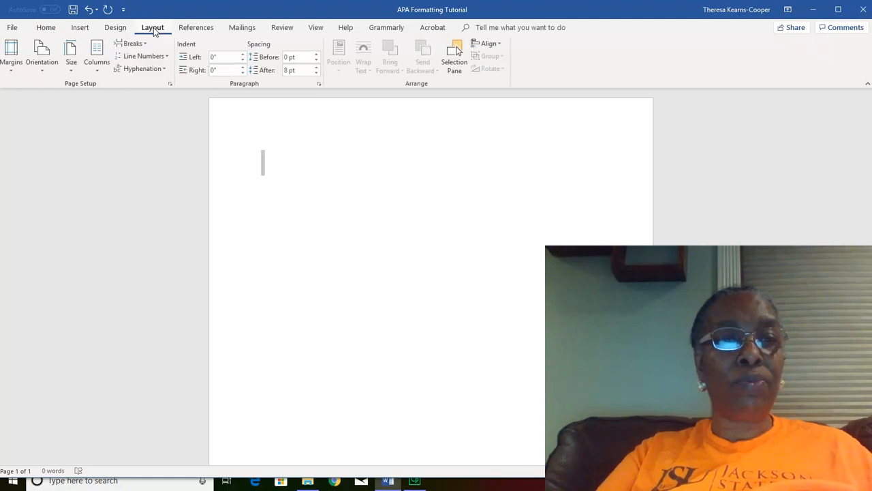
left_click(14, 49)
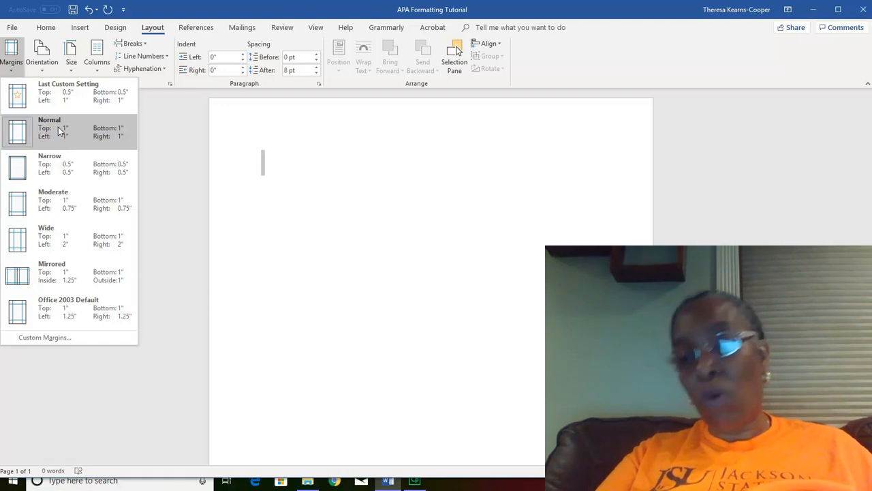
left_click(19, 133)
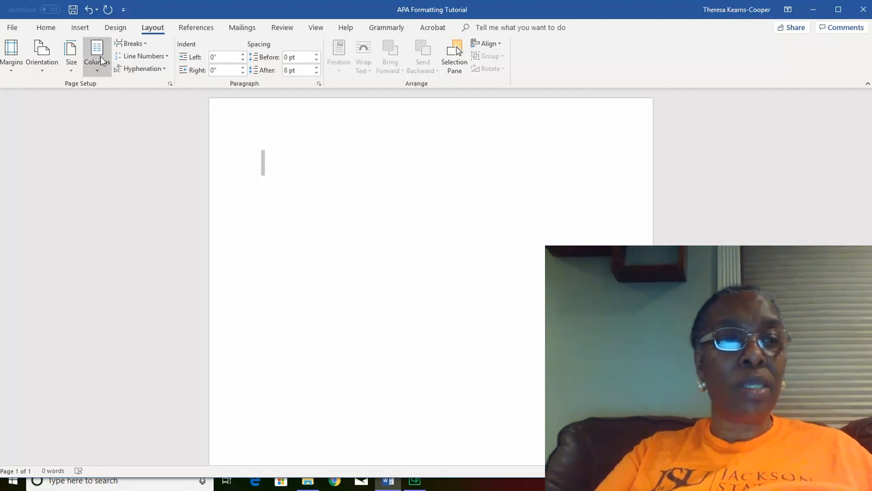
Open the page header for editing and enable a different first page header.
left_click(46, 27)
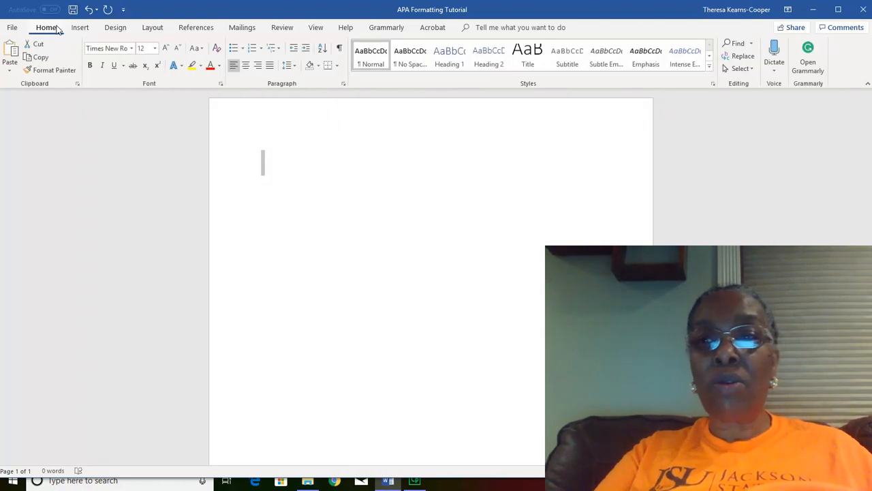
double_click(393, 125)
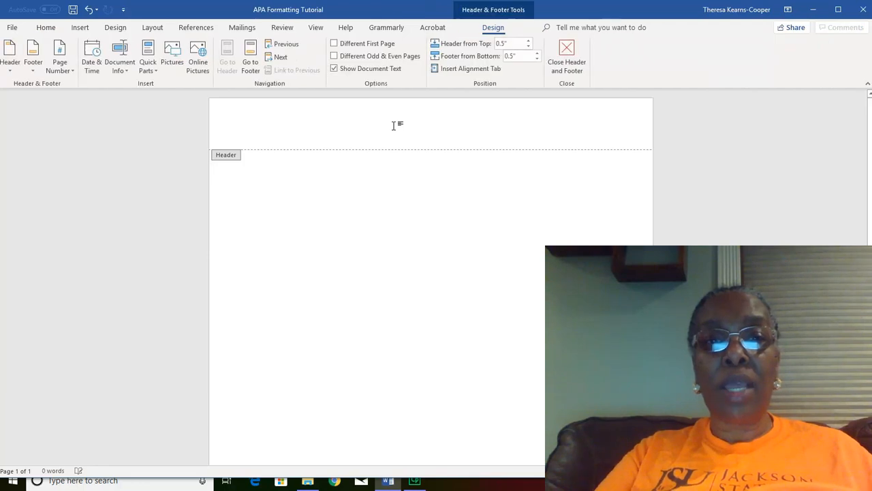
left_click(335, 44)
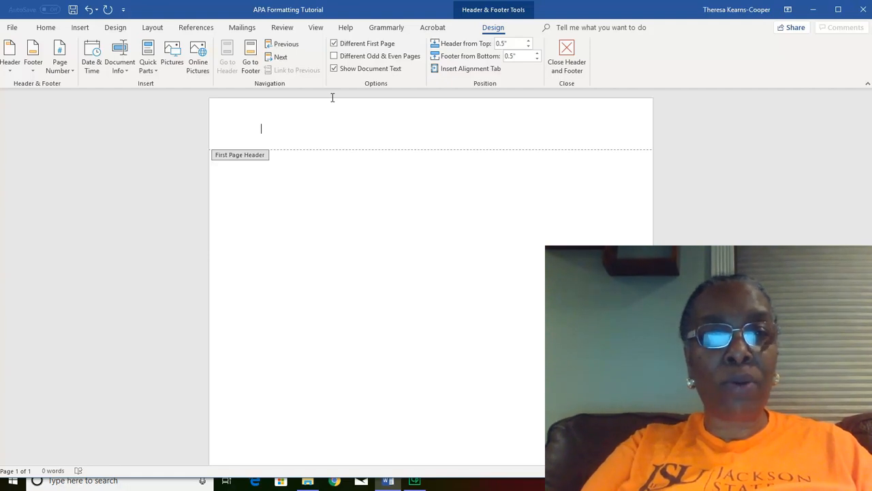
type("Ru")
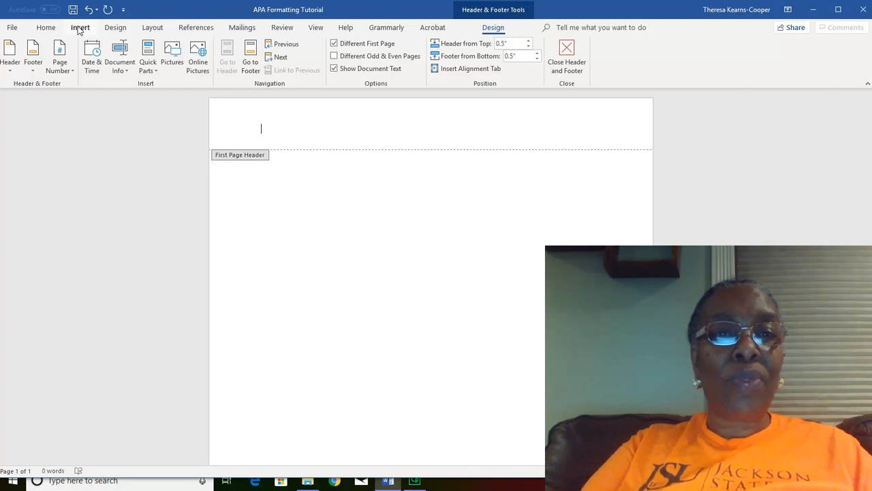
Insert a Plain Number 3 page number at the top of the page in the first page header.
left_click(79, 29)
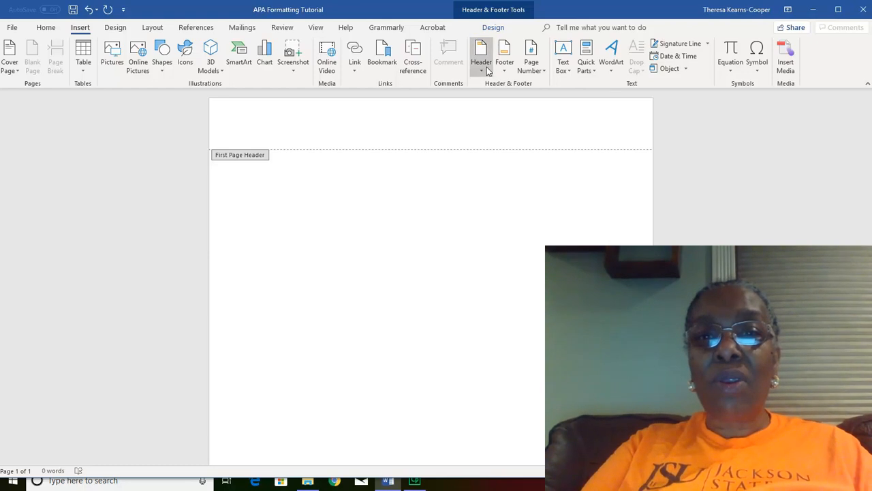
left_click(544, 74)
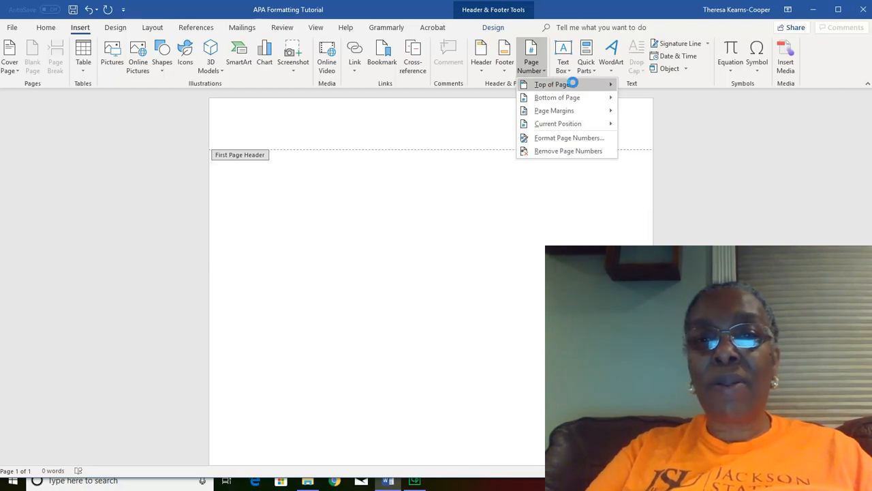
mouse_move(572, 83)
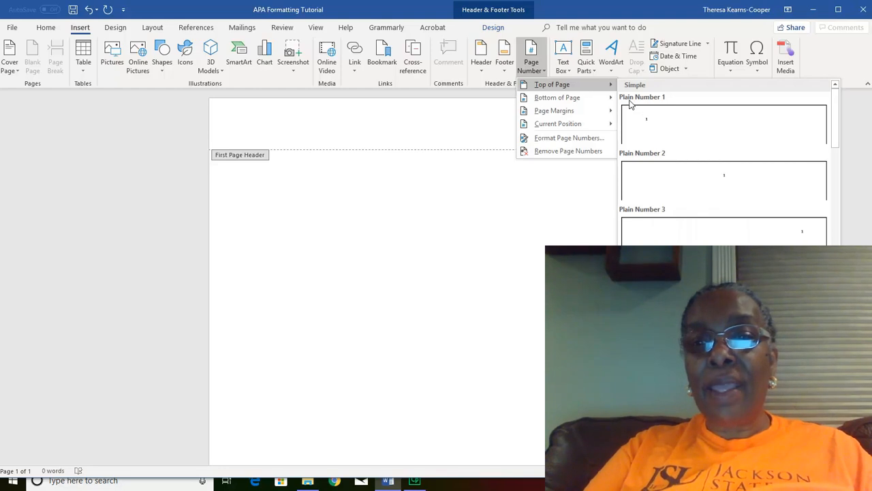
left_click(633, 223)
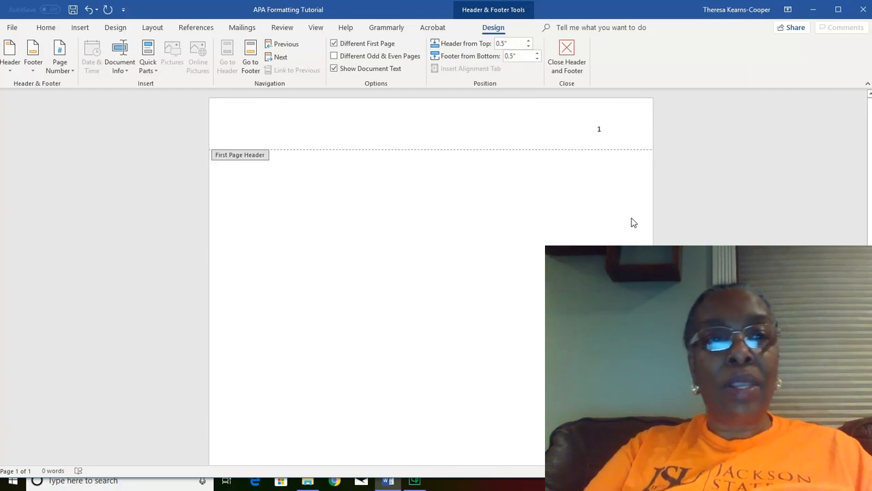
Set the font at the insertion point before the header's page number to Times New Roman, size 12.
left_click(47, 28)
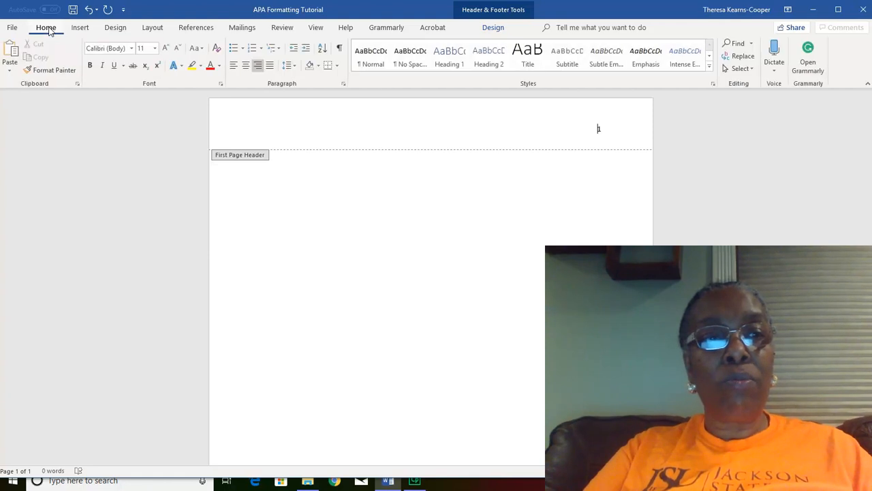
left_click(132, 48)
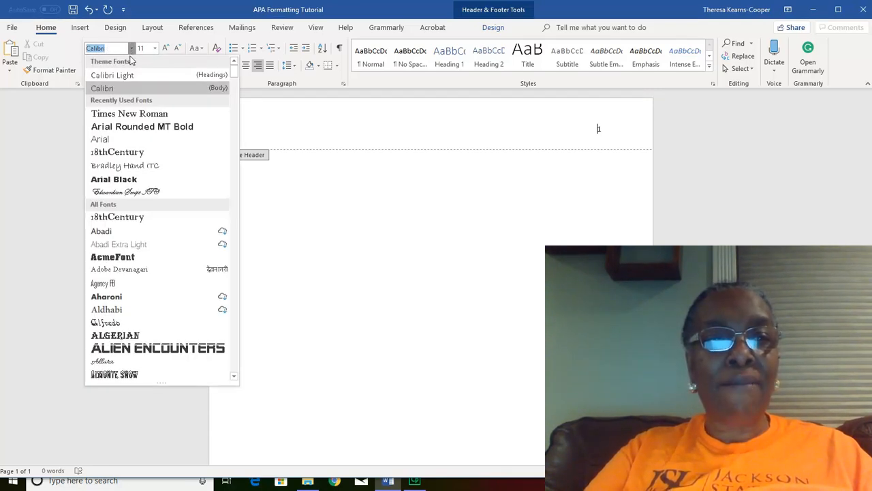
left_click(133, 114)
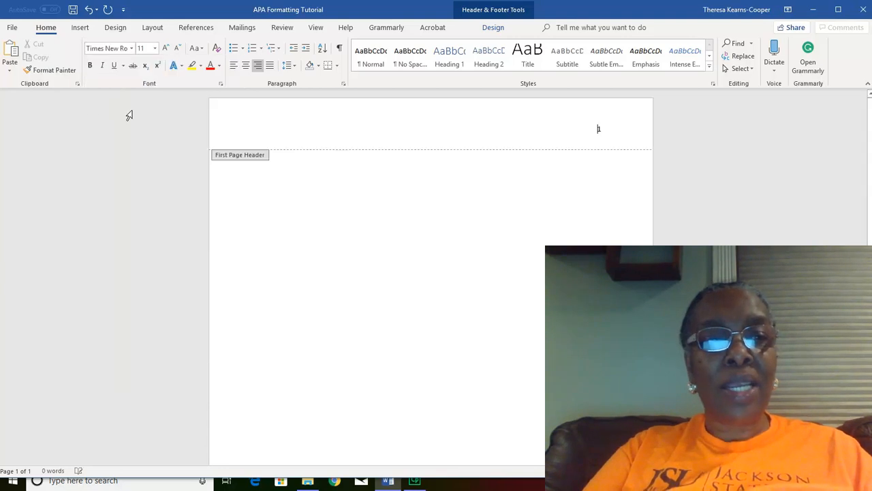
left_click(155, 51)
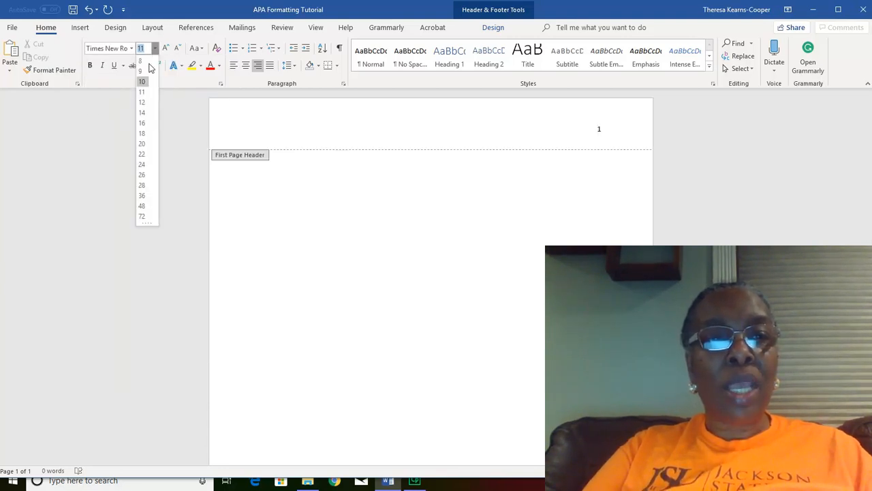
left_click(143, 102)
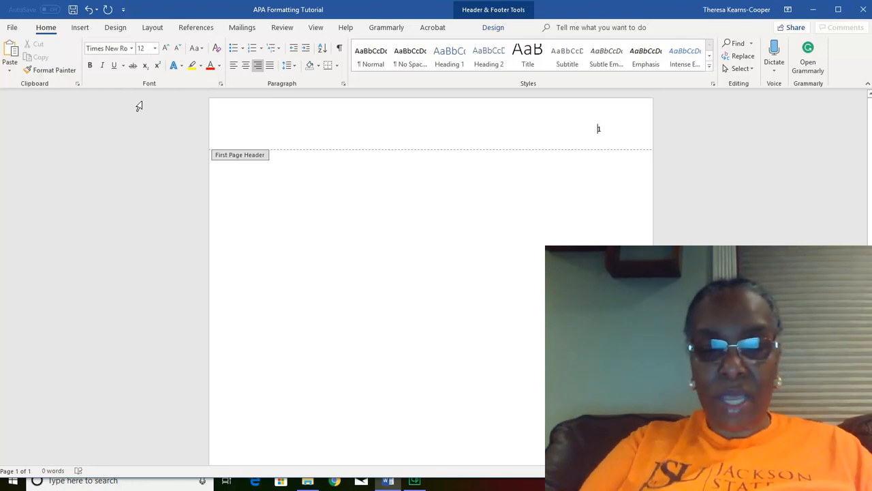
Enter "Running head: First Fifty Characters of you title (including spaces)" before the page number and separate them so the text starts at the left margin.
type("Running head:")
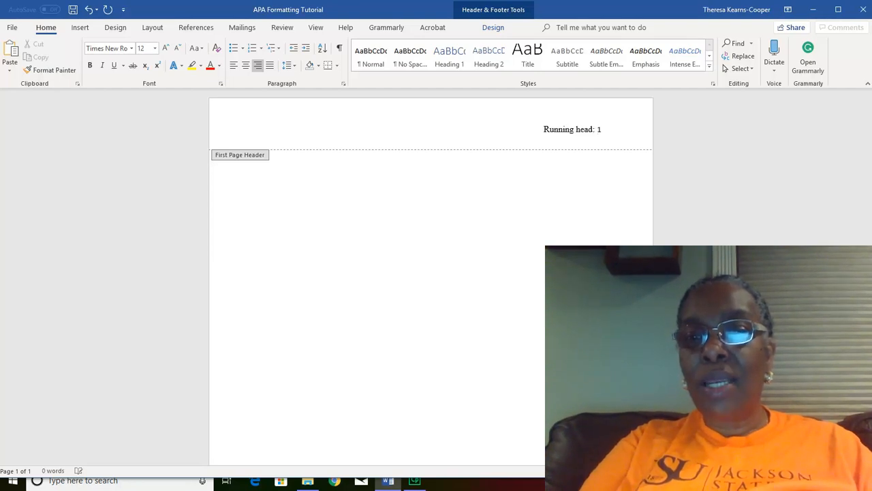
type("First ")
type("F")
type("ifty ")
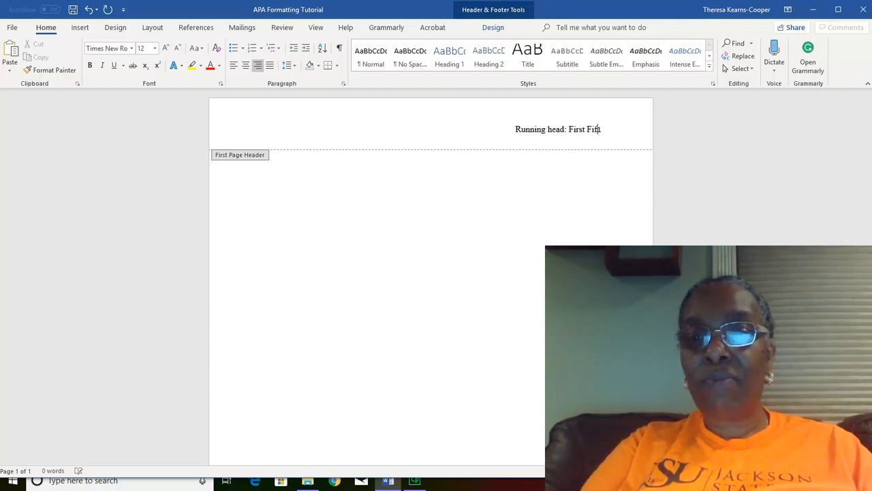
type("Character")
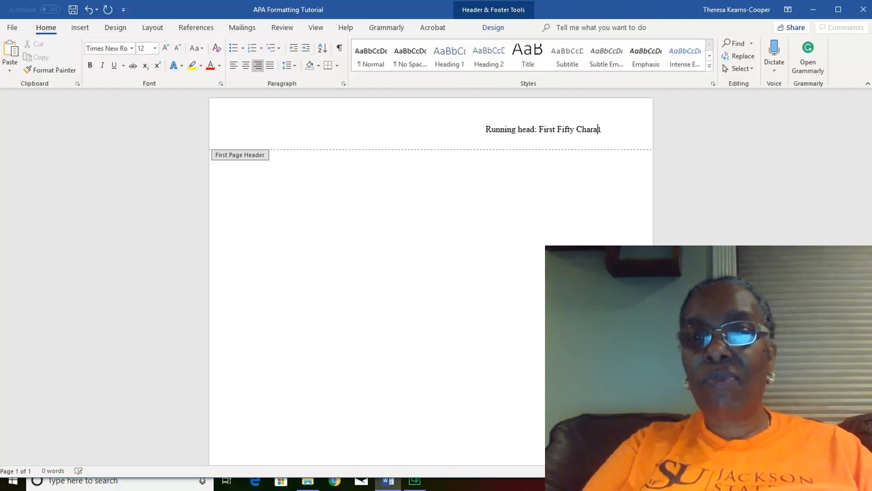
type("s o")
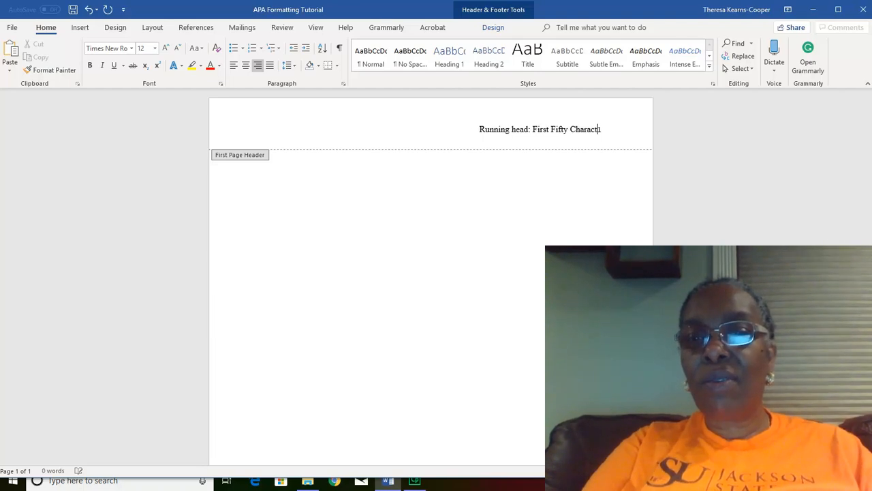
type("f")
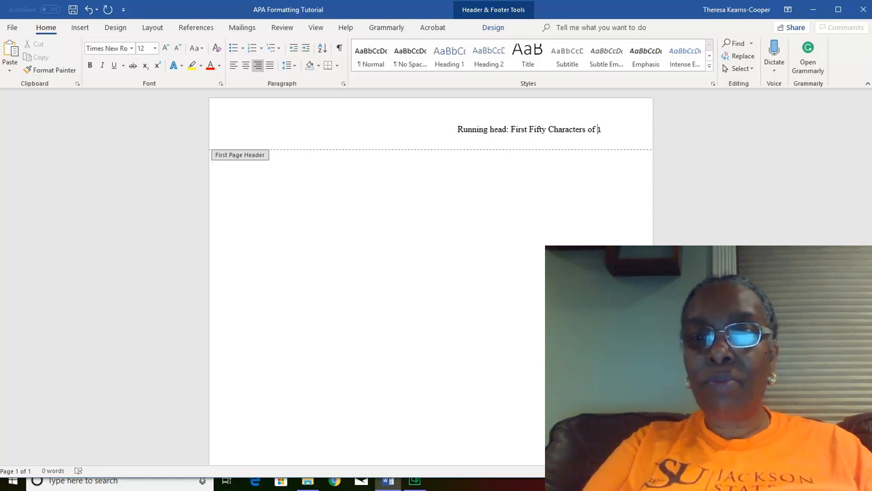
type("you")
type(" tit")
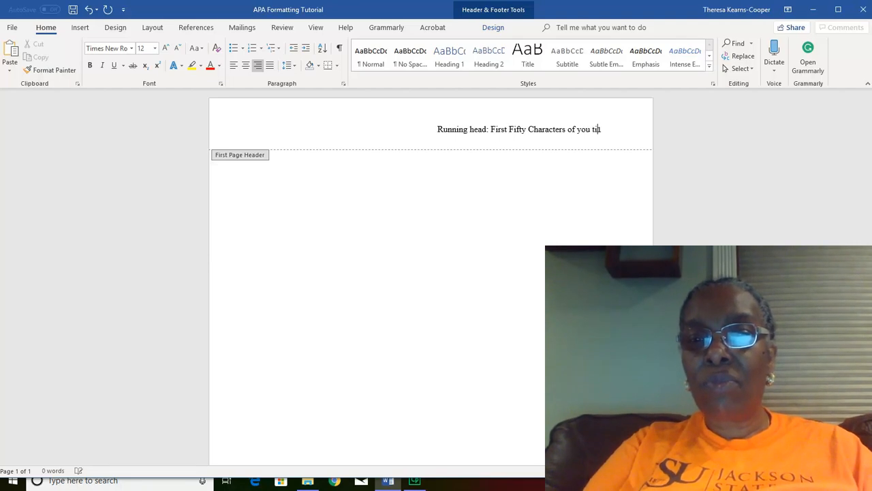
type("le")
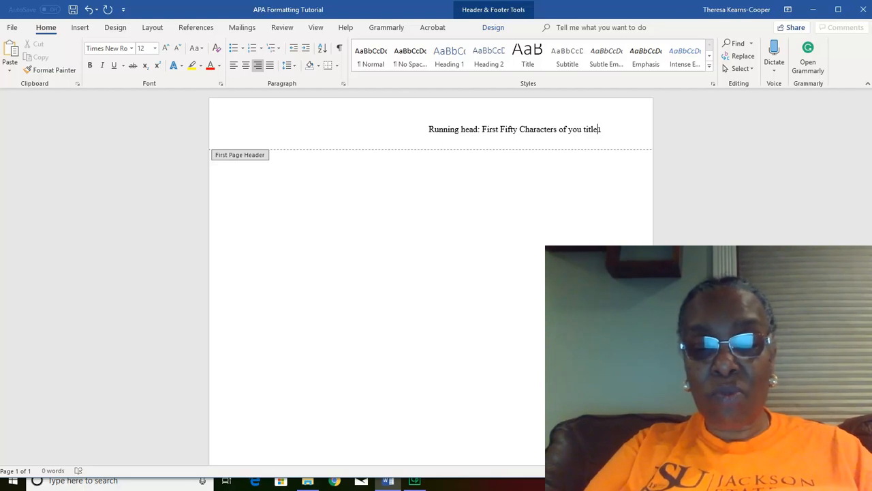
type("(i")
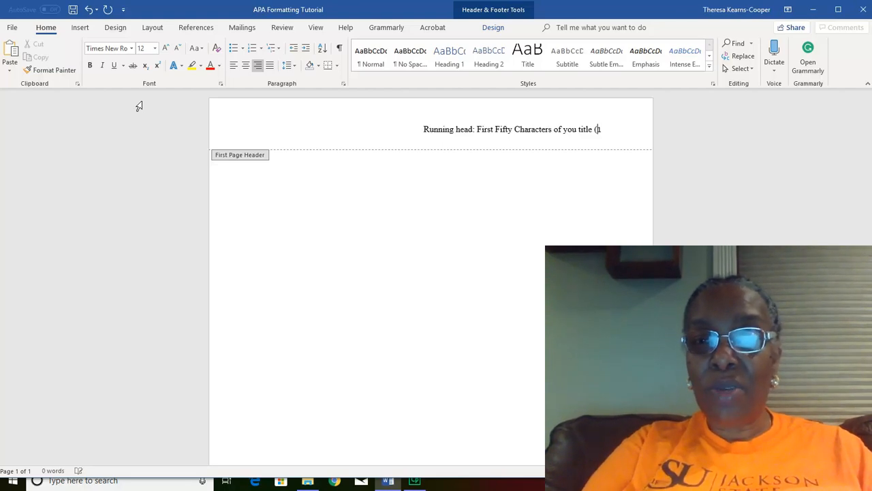
type("ncluding ")
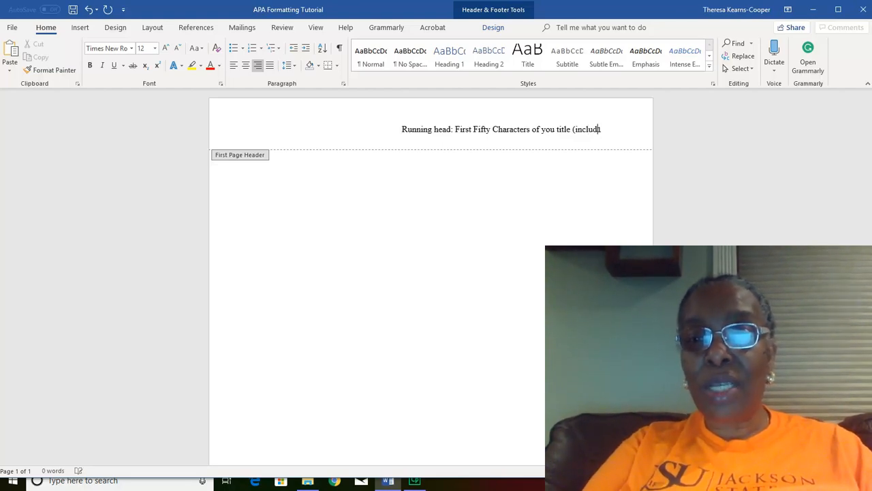
type("spaces")
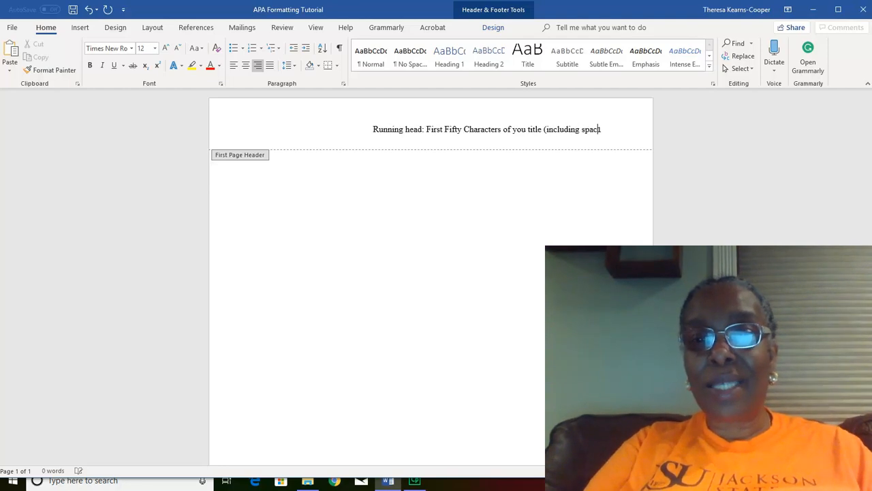
type(")1")
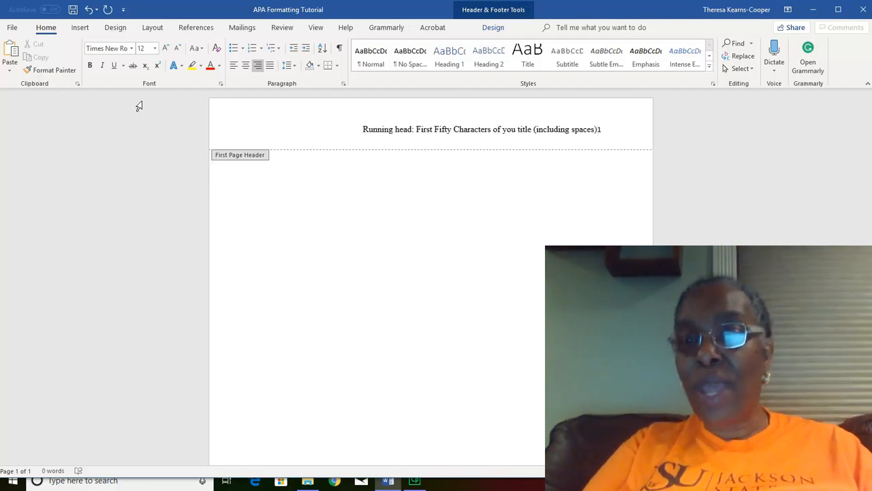
key("Tab")
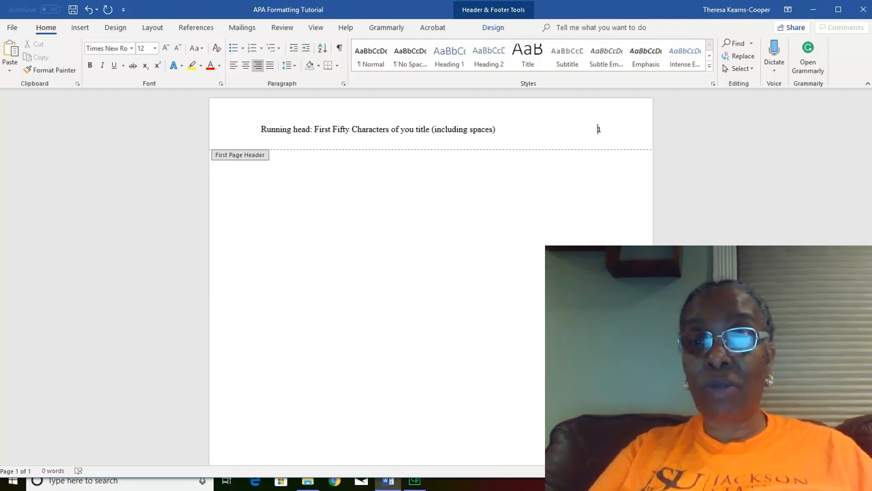
Leave the header and add six blank lines at the start of the title page's body.
double_click(269, 179)
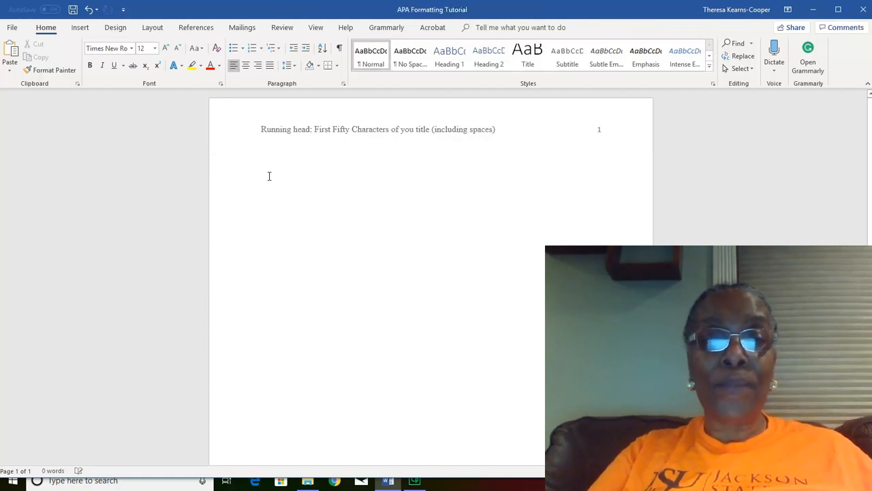
key("Return")
key("Return")
key("Return")
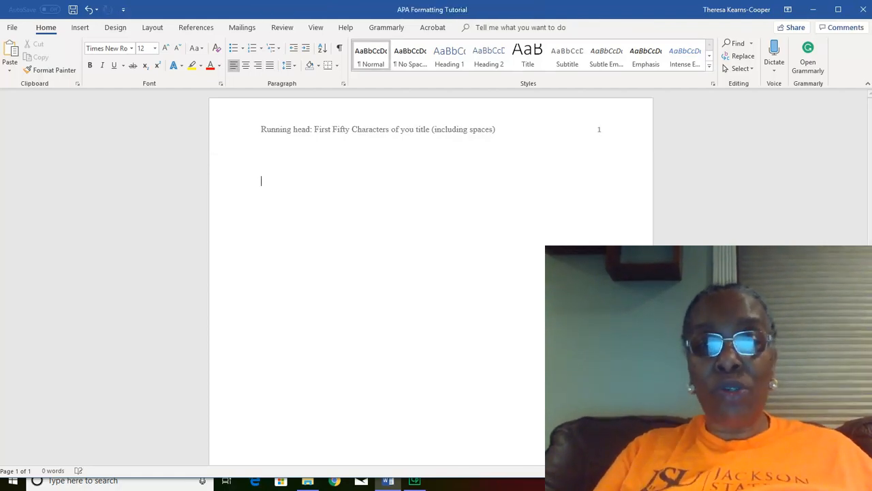
key("Return")
key("Return")
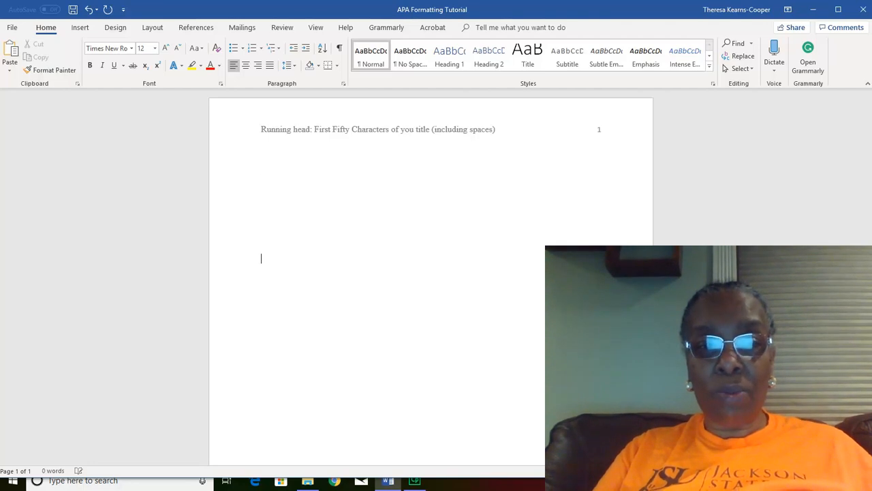
key("Return")
key("Return")
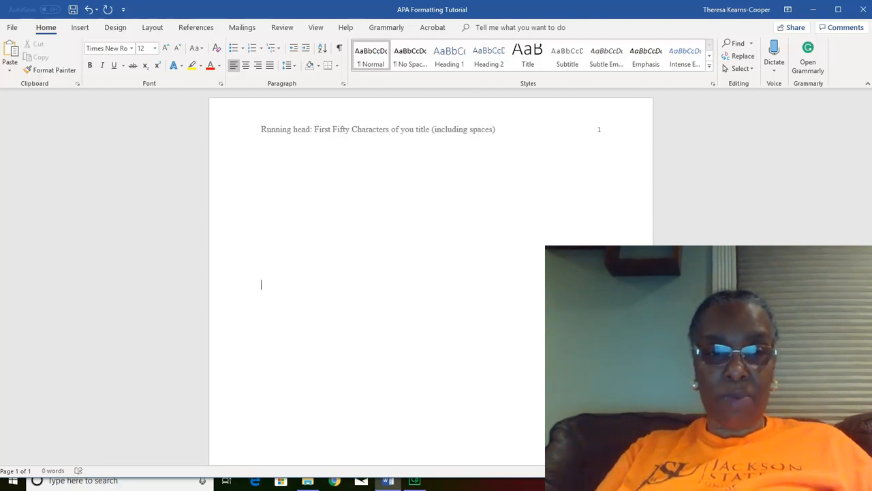
key("Return")
key("Return")
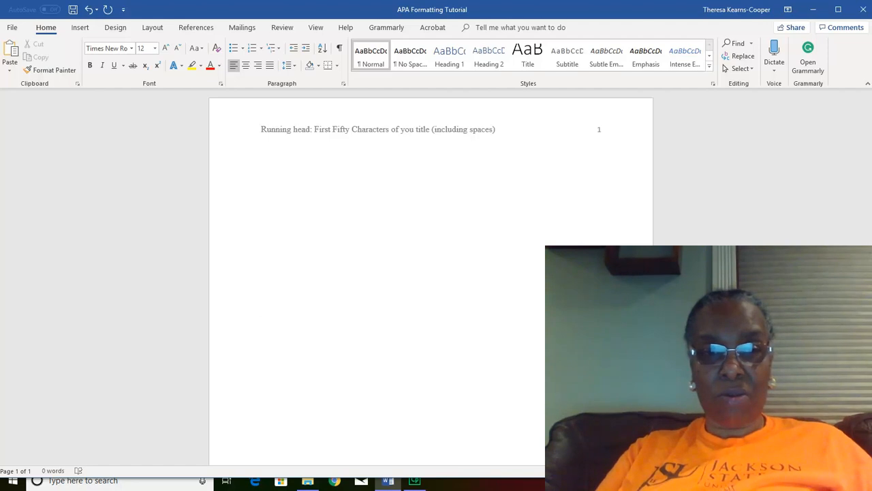
Center the current line, enter the title "Title of Your Paper" and start a new line below it.
left_click(246, 68)
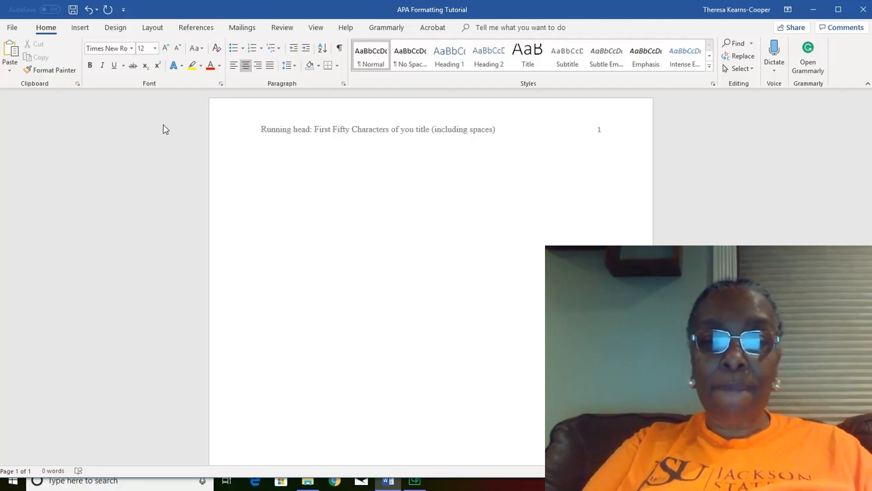
type("Title of ")
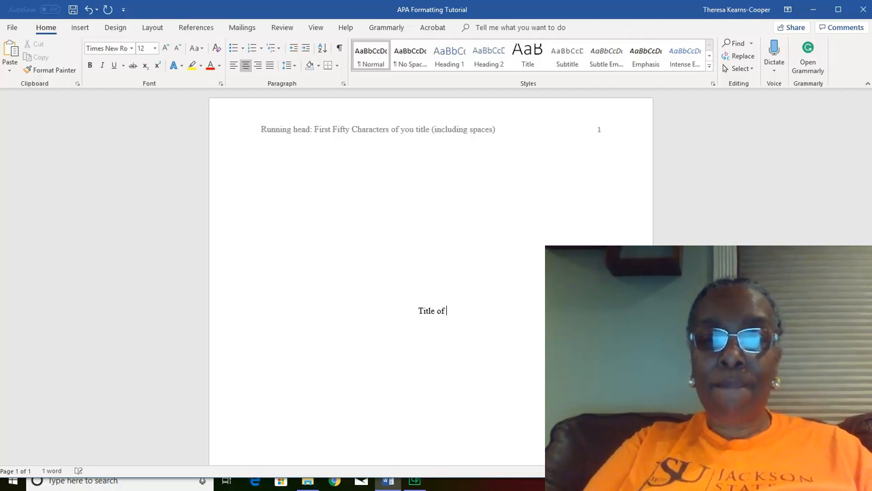
type("Your Paper")
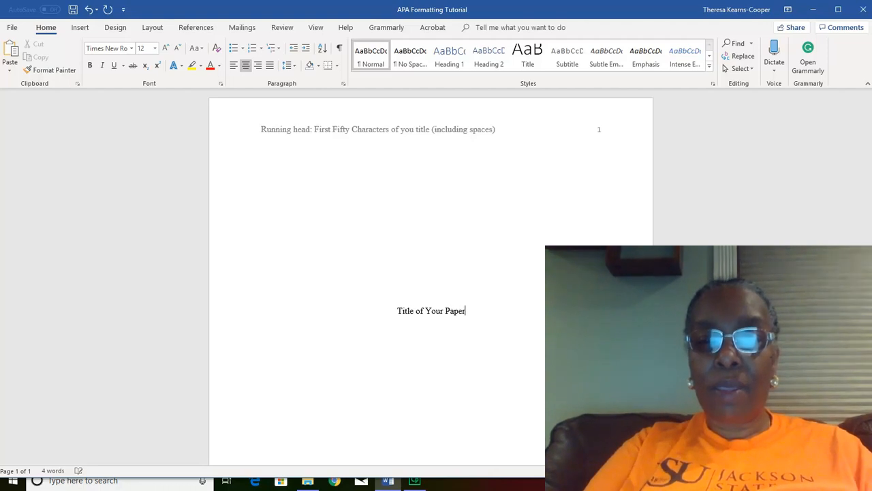
key("Return")
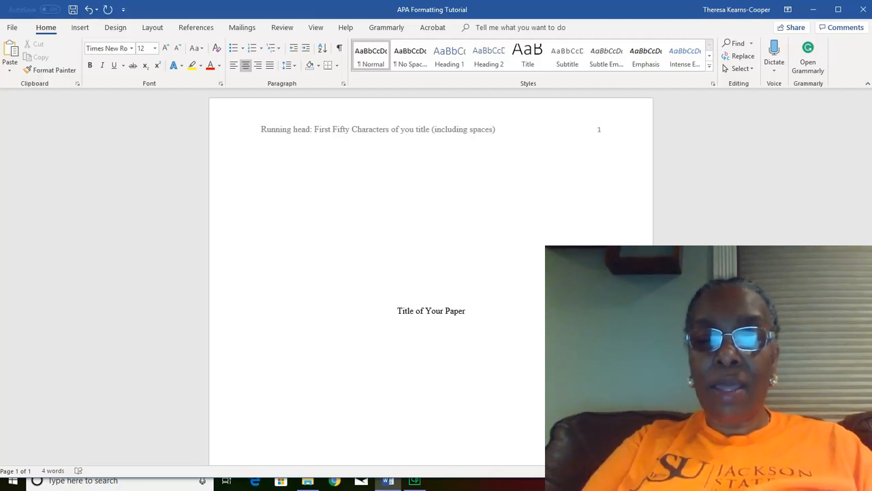
Enter "Jackson State University" below the title and "Your Name" on the line after it.
type("Jackson St")
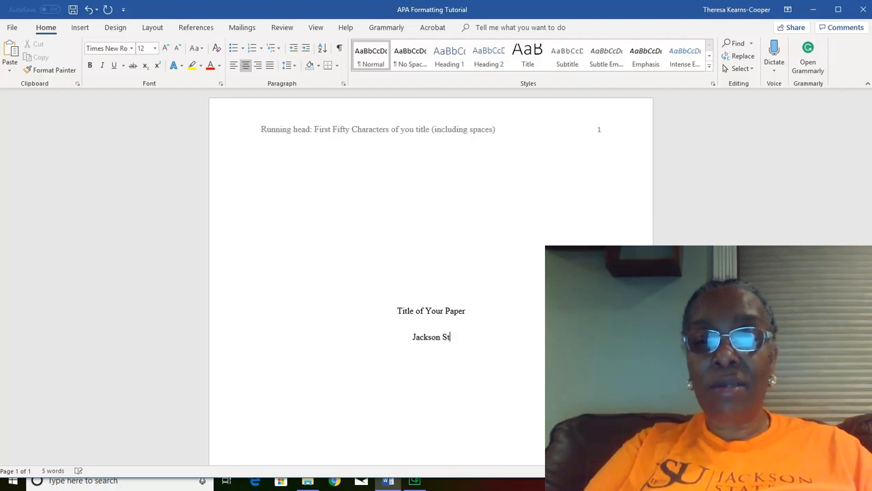
type("ate Un")
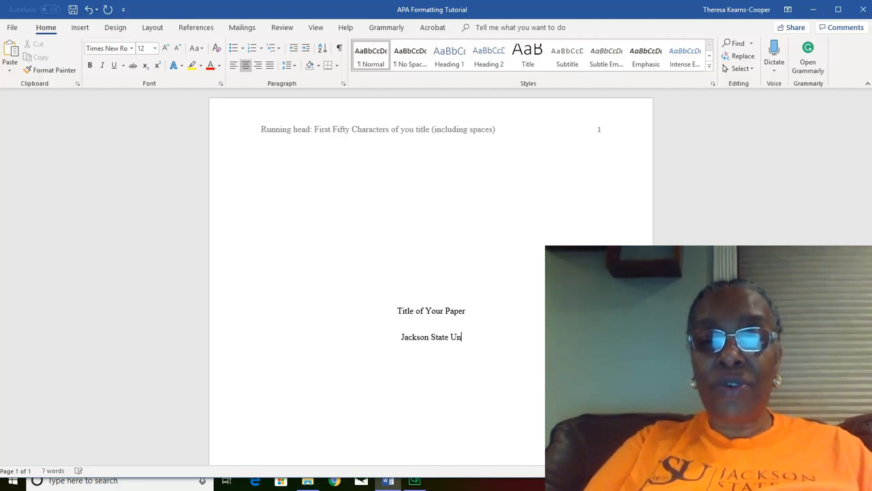
type("iversity")
key("Return")
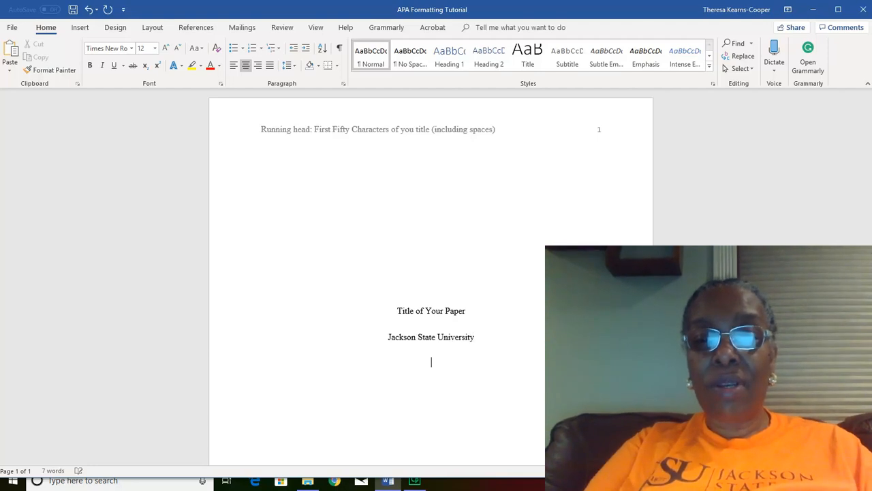
type("Your Name")
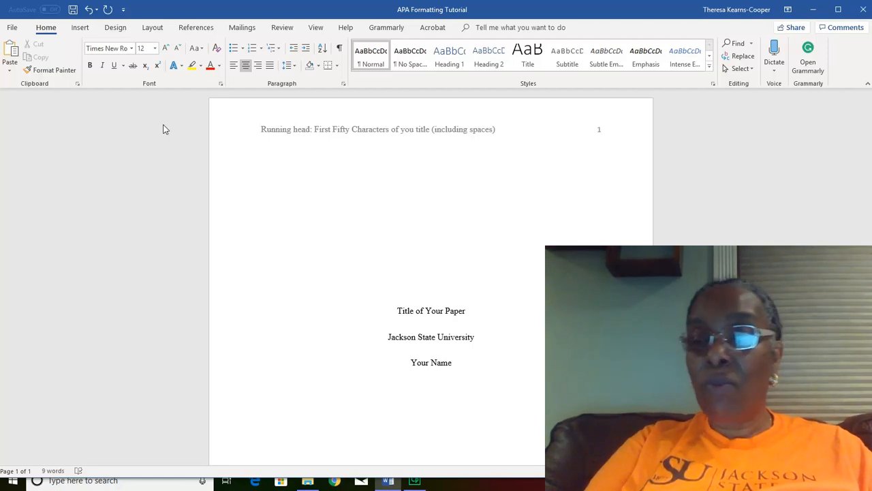
key("ctrl+Home")
type("P")
key("BackSpace")
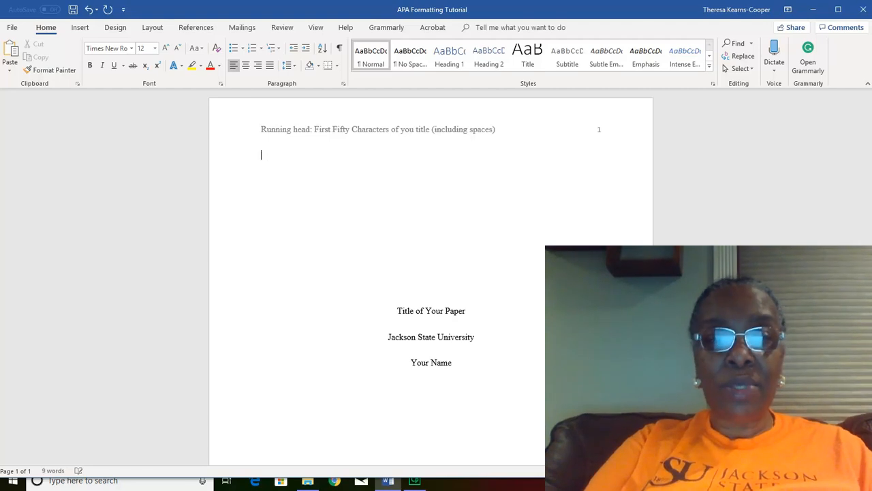
Enter the course line "PSY 111-02 Introduction to Psychology" on the centered line below "Your Name".
left_click(429, 385)
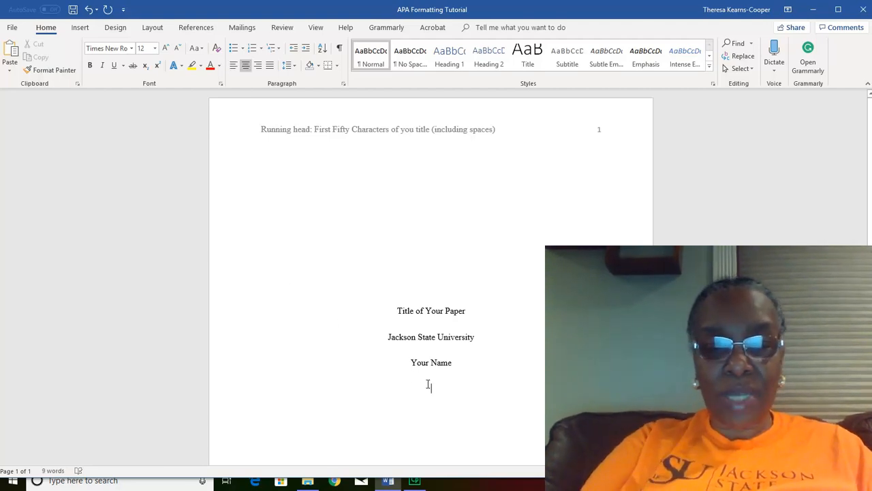
type("PSY")
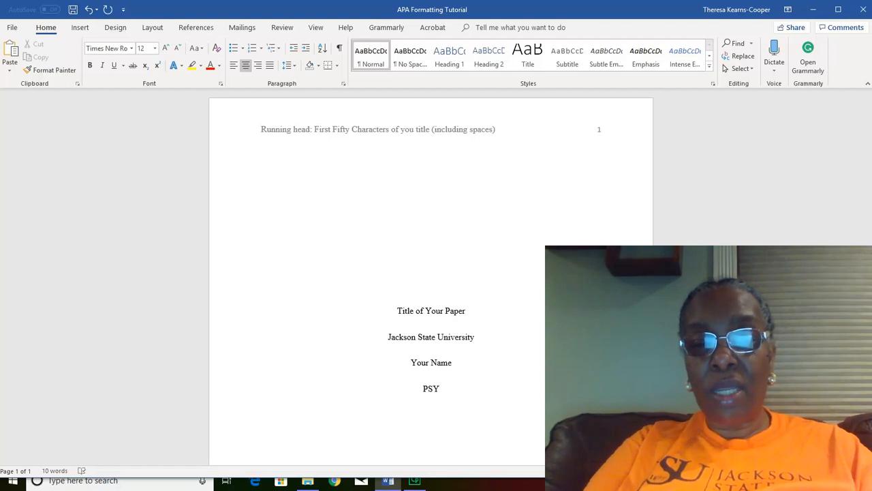
type(" 11")
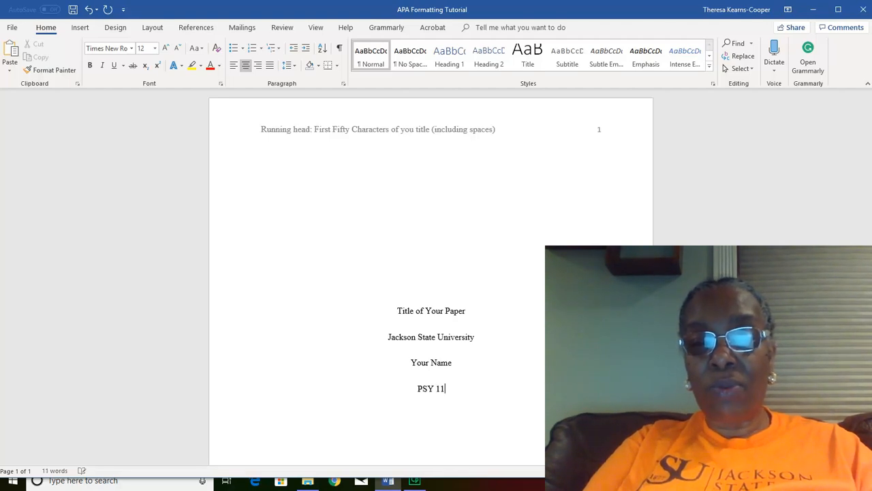
type("1-02")
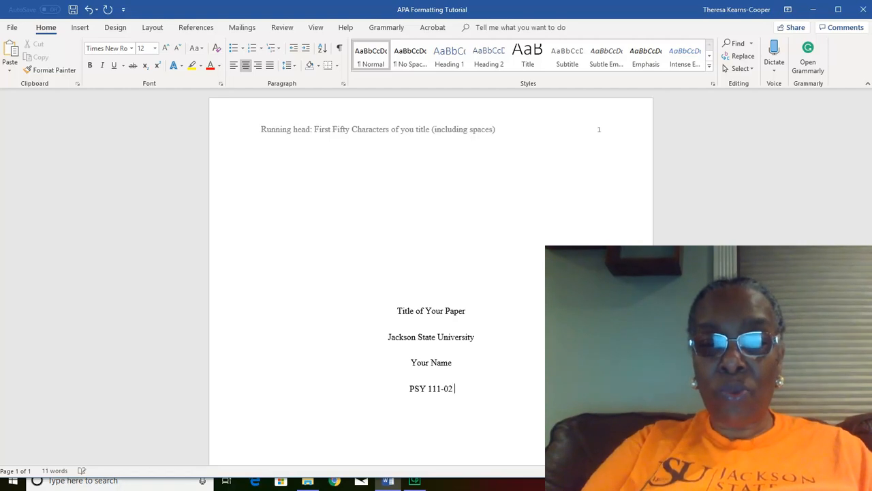
type(" Introduction")
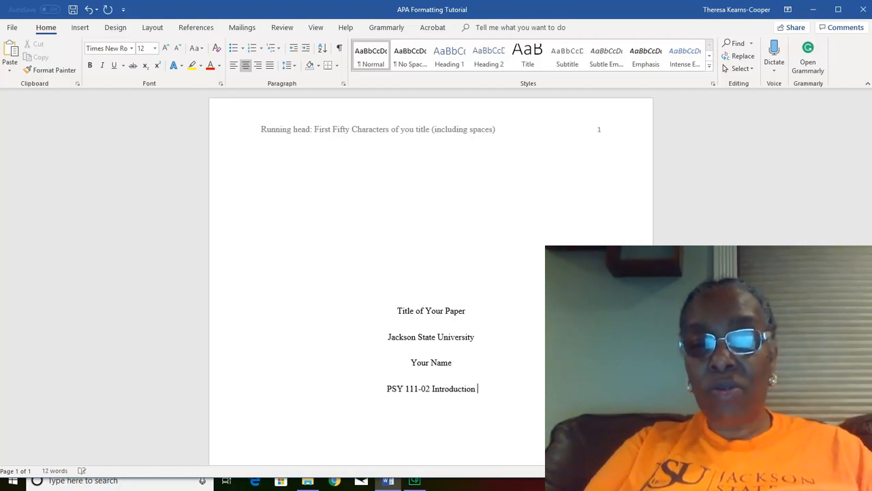
type(" to Psy")
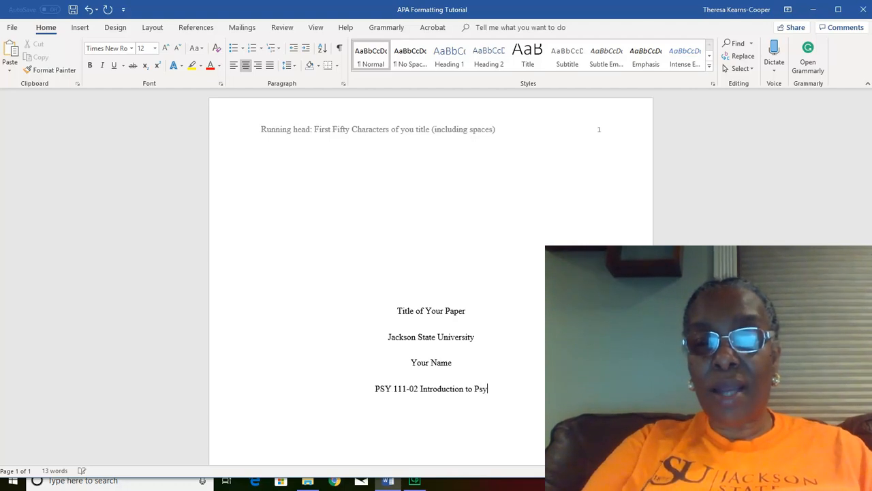
type("chology")
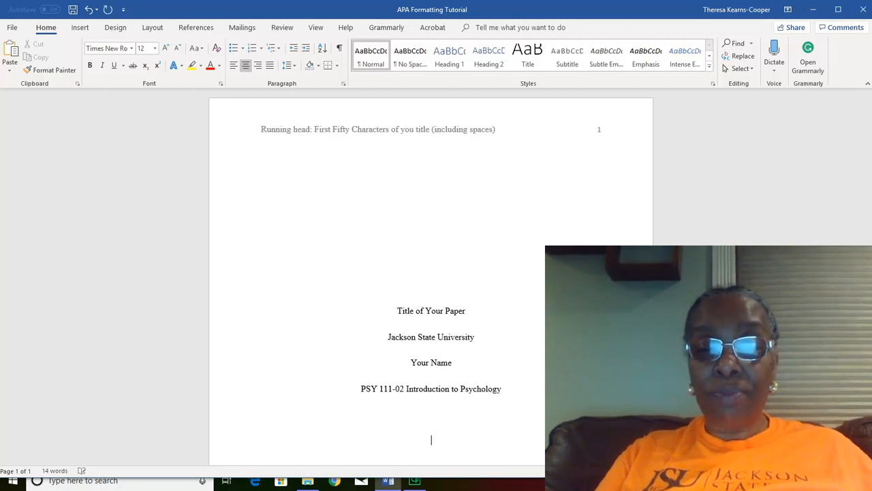
Add blank lines below the course line until the document continues onto a second page.
key("Return")
key("Return")
key("Return")
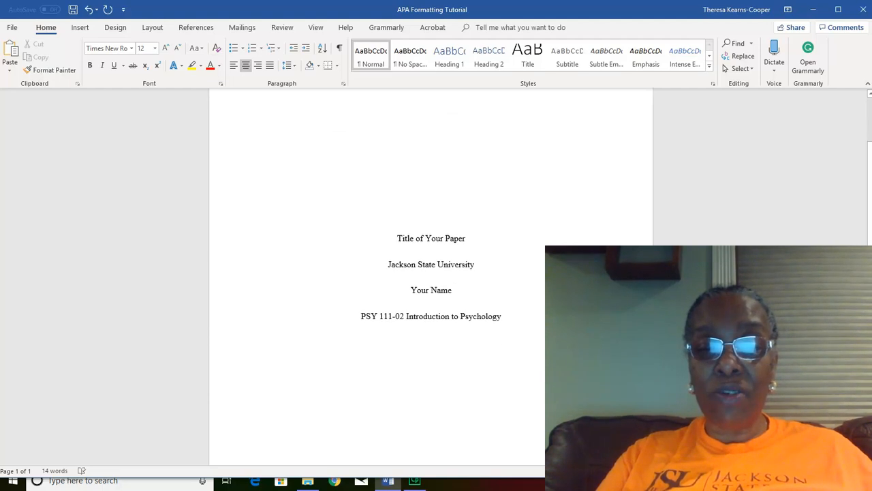
key("Return")
key("Return")
key("Return")
key("Return")
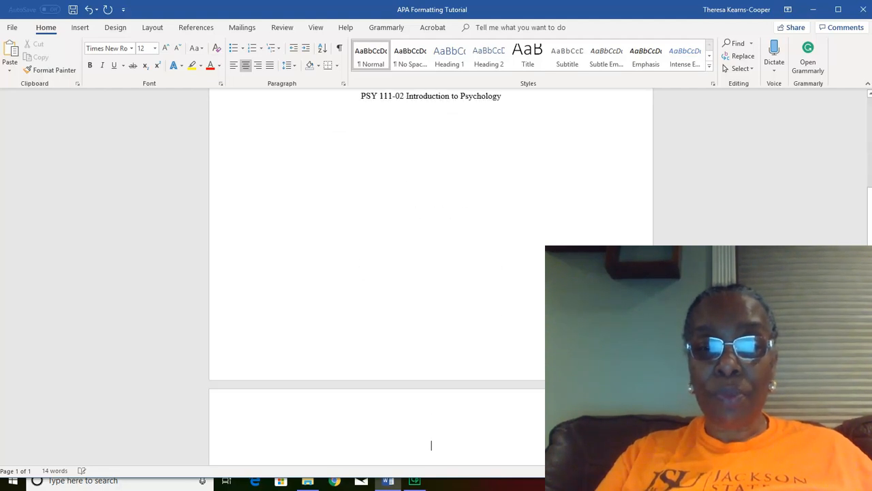
Open the second page's header for editing and insert a Plain Number 3 page number at the top of the page.
double_click(430, 414)
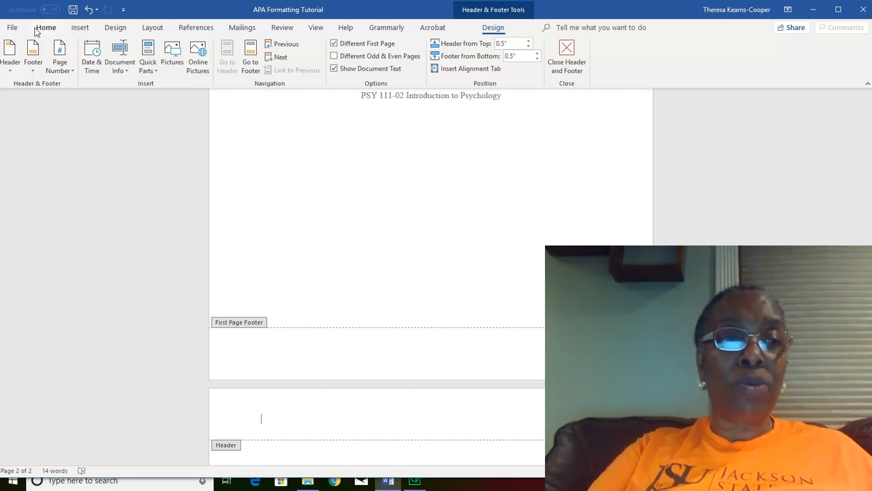
left_click(80, 27)
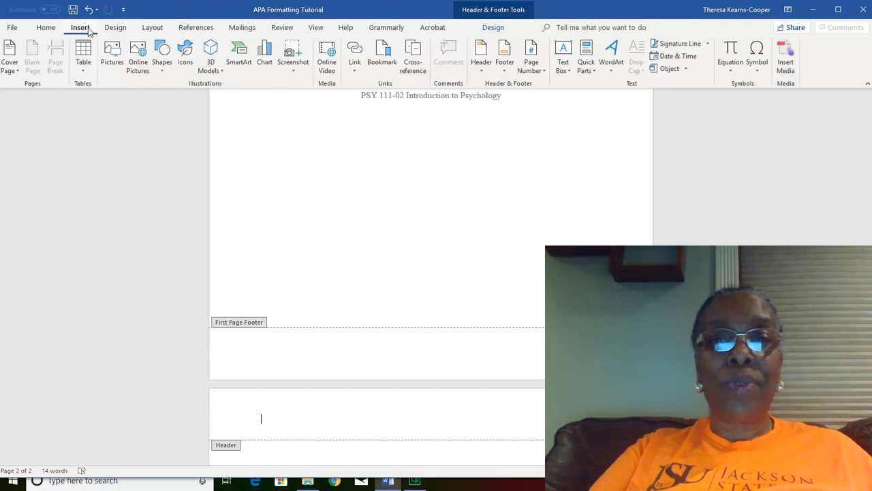
left_click(542, 71)
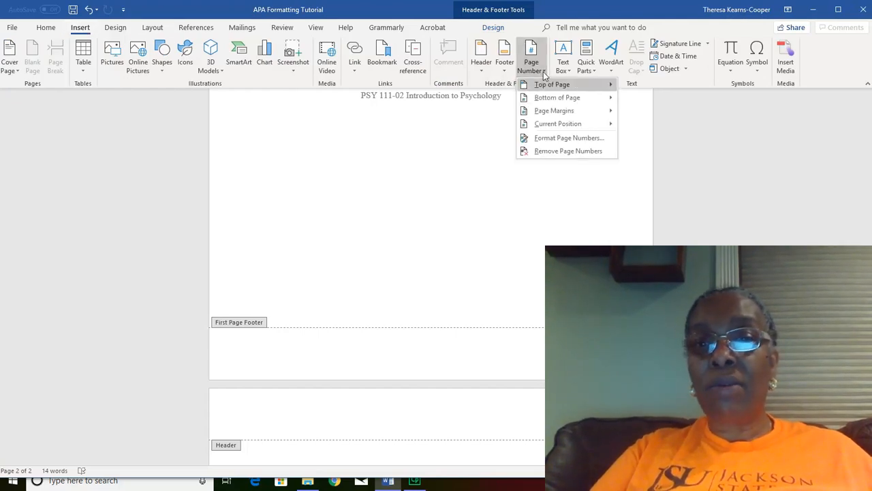
mouse_move(605, 96)
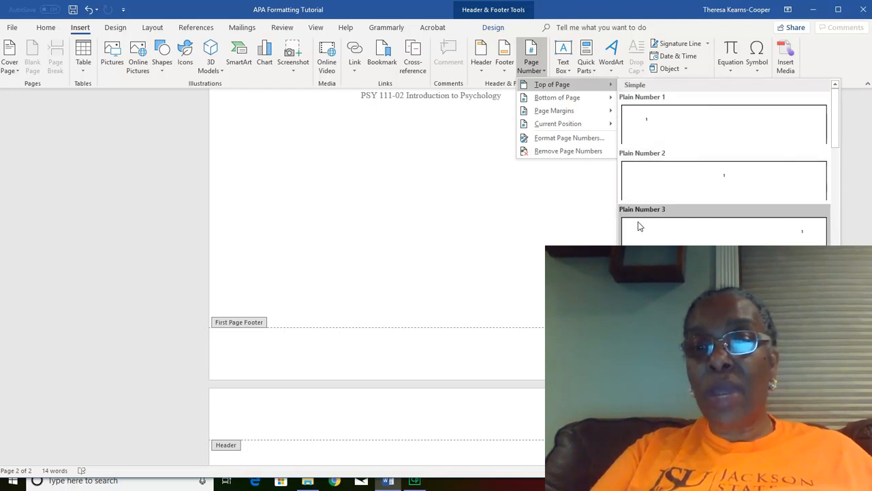
left_click(639, 231)
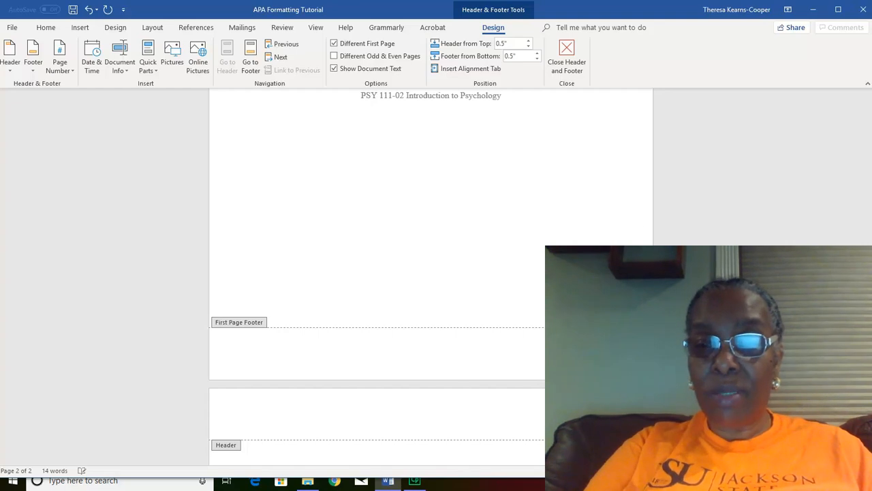
Set the font at the insertion point in the second page's header to Times New Roman, size 12.
left_click(45, 29)
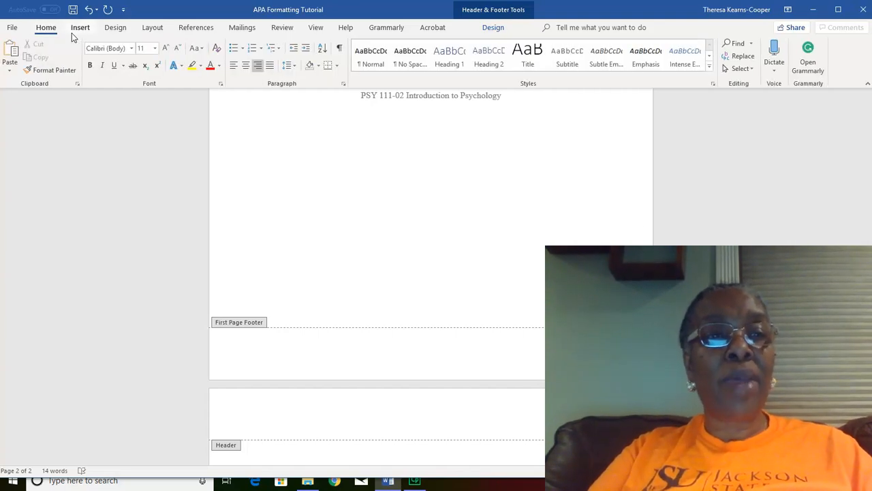
left_click(133, 50)
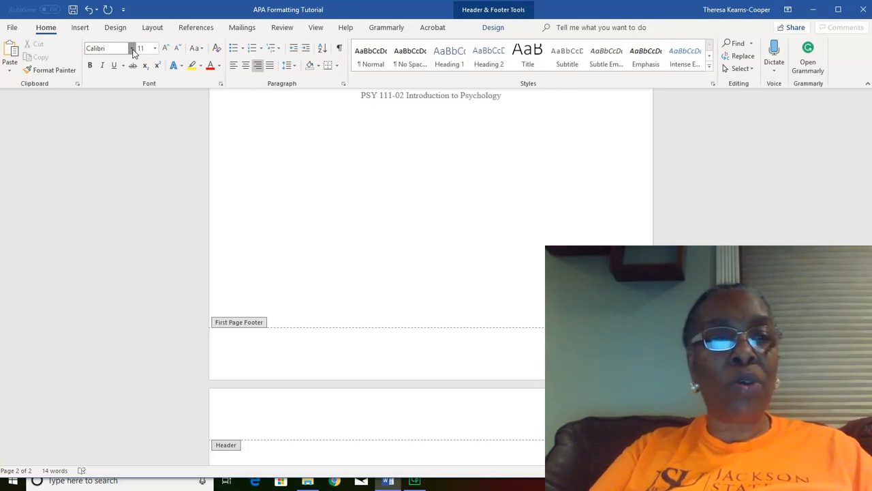
left_click(133, 50)
left_click(134, 51)
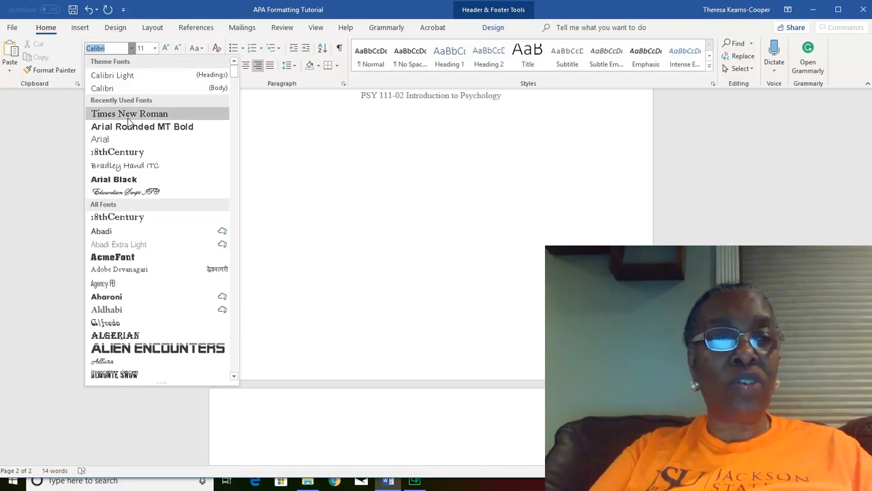
left_click(129, 117)
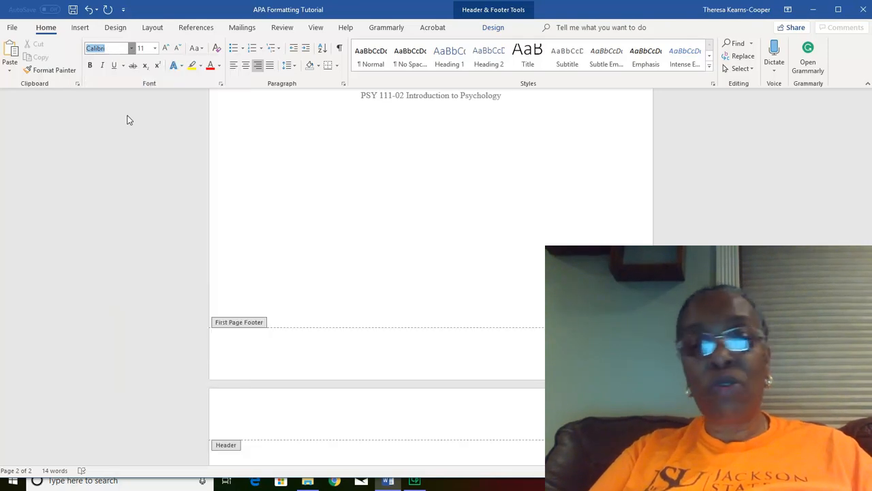
left_click(156, 49)
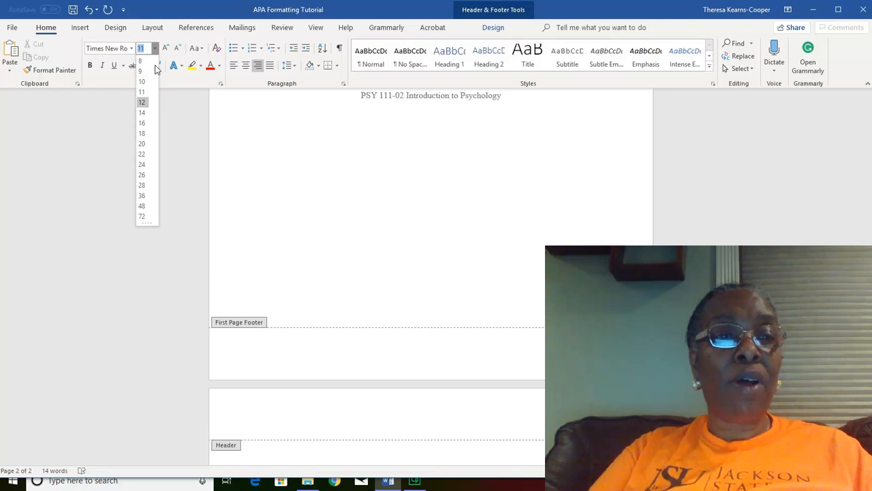
left_click(143, 103)
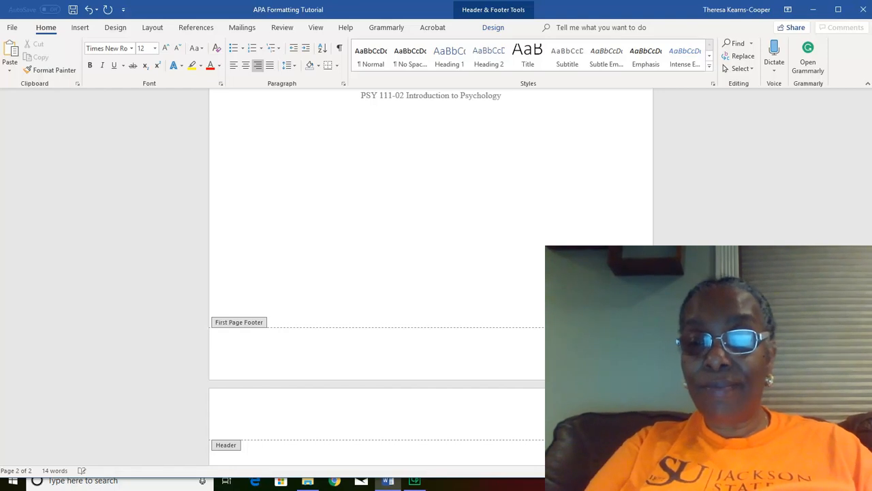
Enter "First Fifty Characters of your Title" in the second page's header, separate it from the page number with two tabs, and return to the body.
type("of Ti")
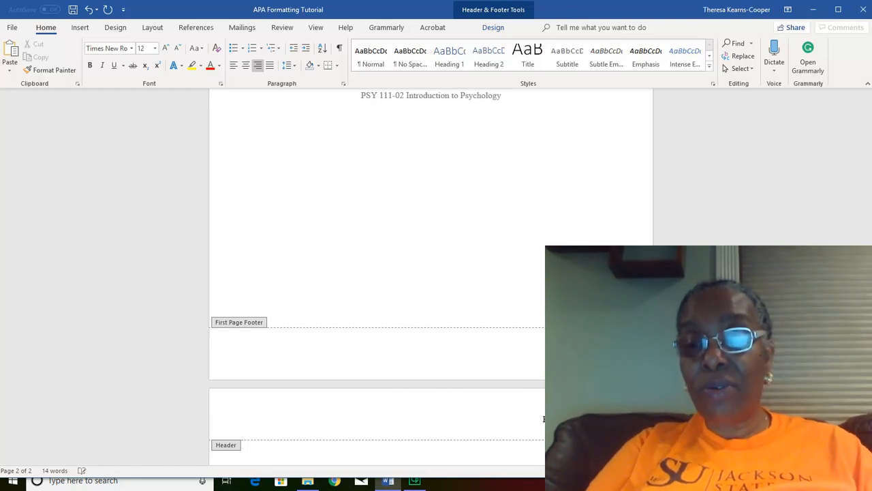
key("BackSpace")
key("BackSpace")
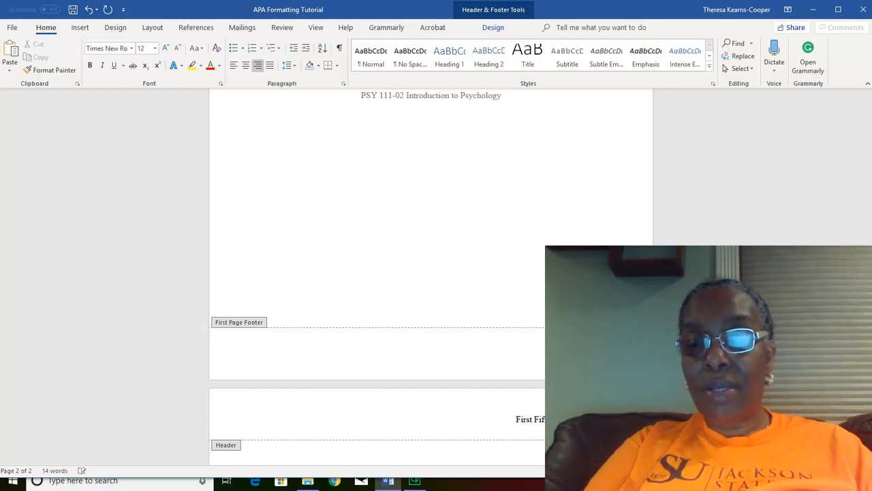
type("the Tit")
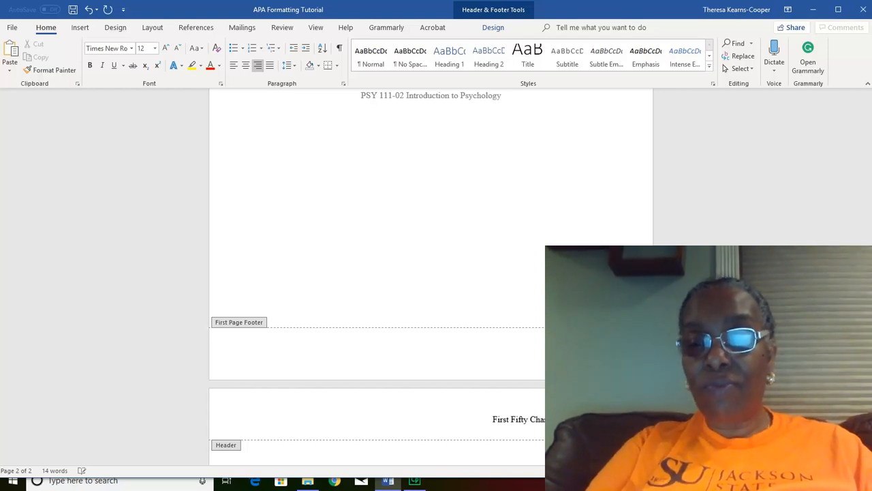
type("tle")
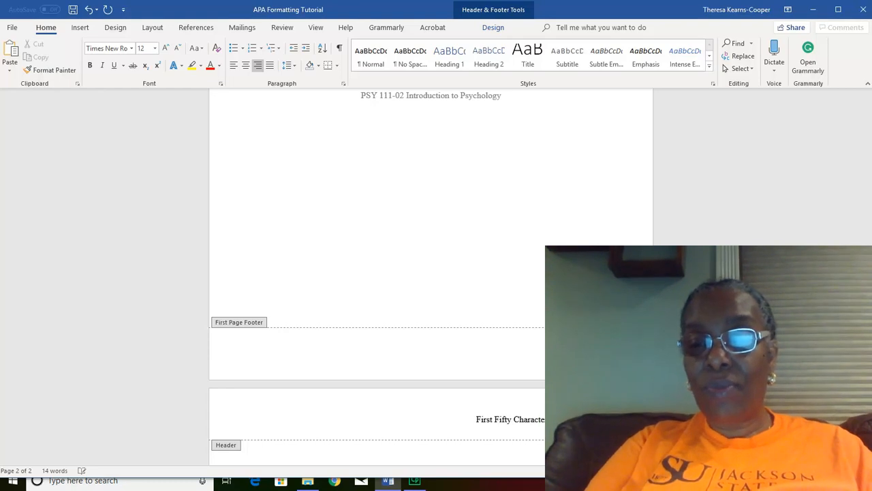
key("Tab")
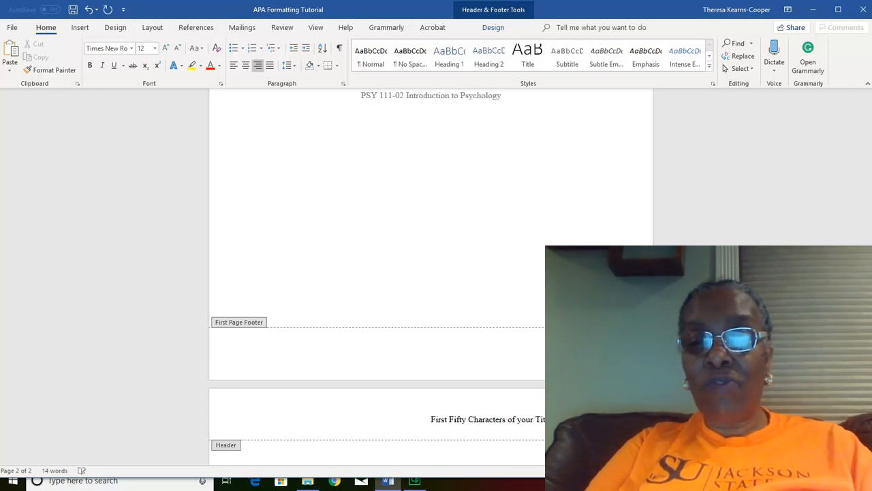
key("Tab")
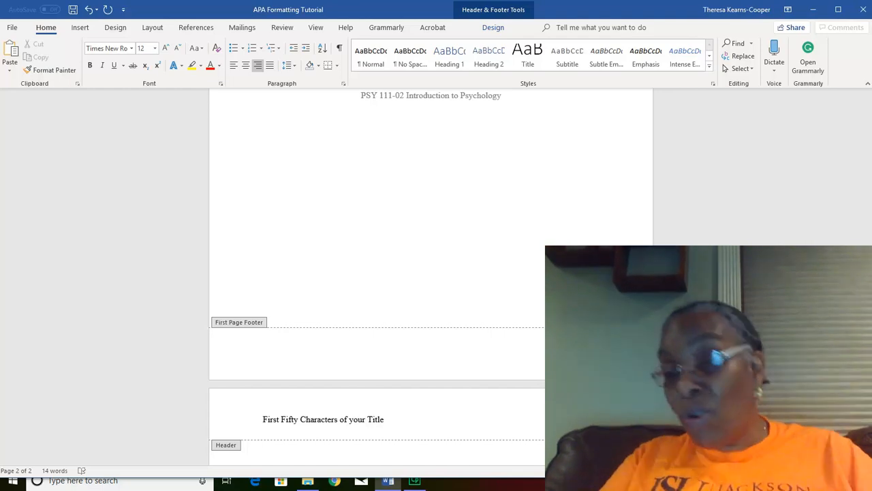
double_click(377, 452)
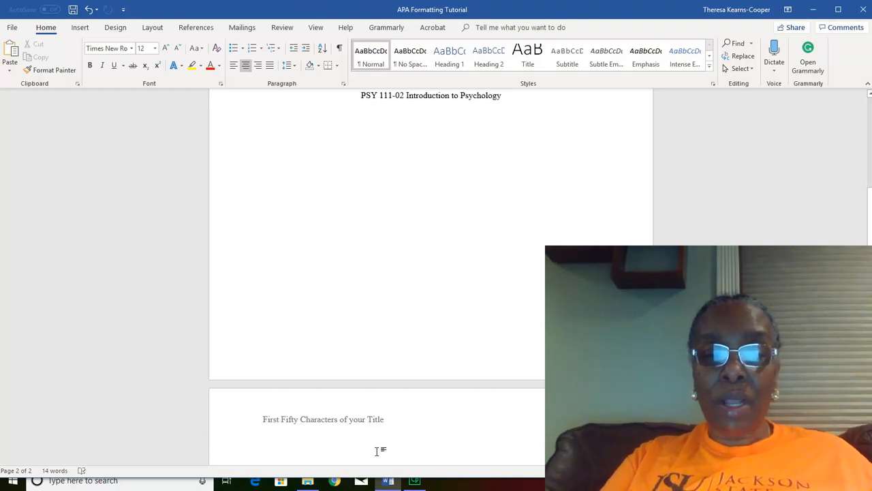
Left-align the first body line of the second page and add the underlined heading "ABSTRACT" with a new line below it.
left_click(234, 65)
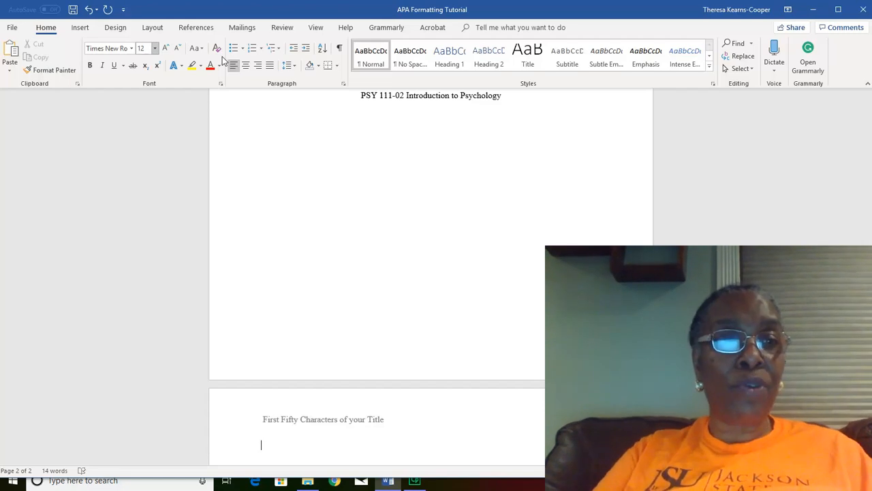
left_click(113, 66)
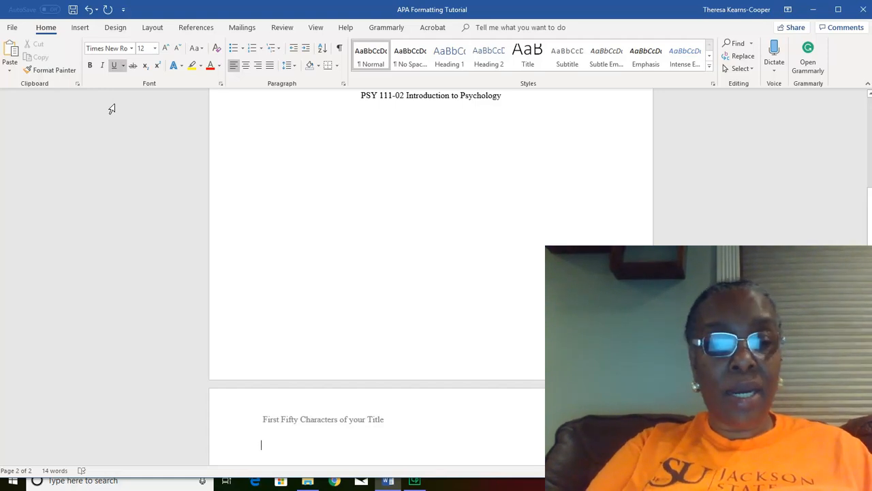
type("ABSTRACT")
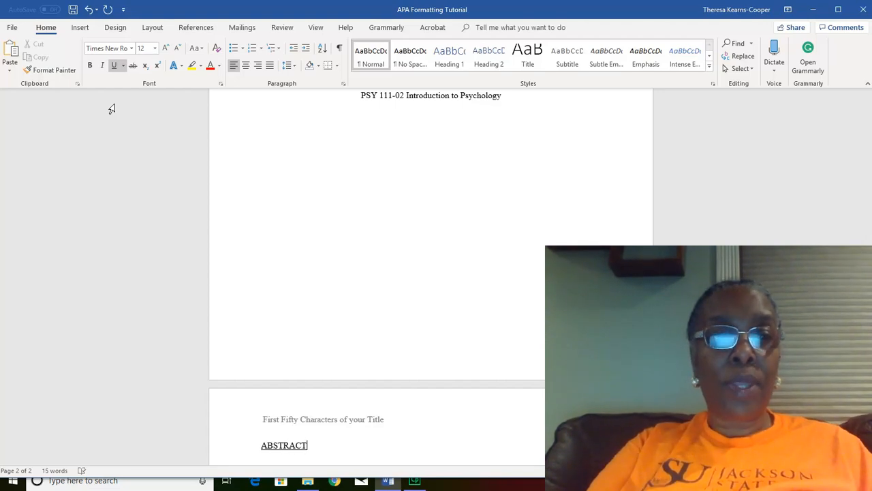
key("Return")
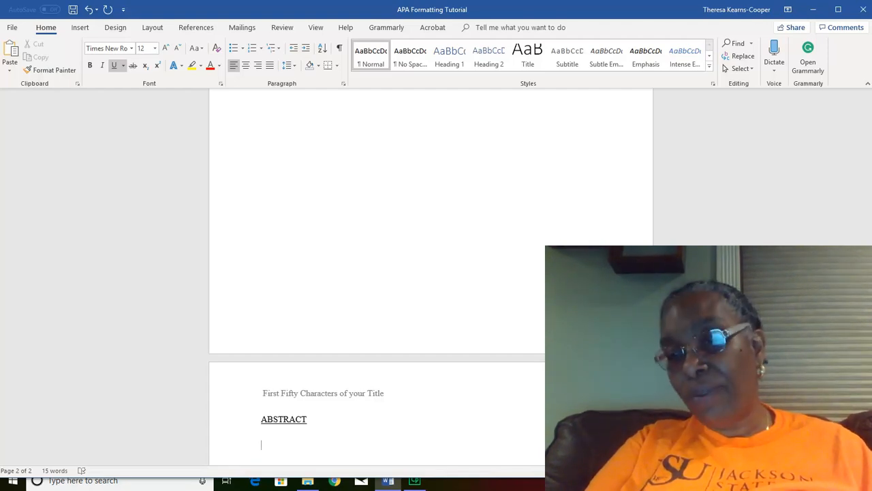
type("No")
key("BackSpace")
key("BackSpace")
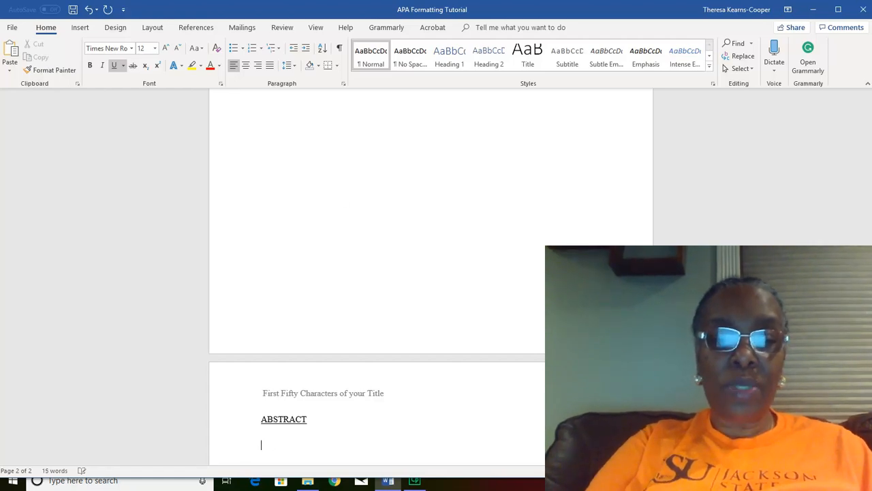
Write "No more than 250 words. This should describe what your paper will be about." without underlining below the ABSTRACT heading.
left_click(114, 66)
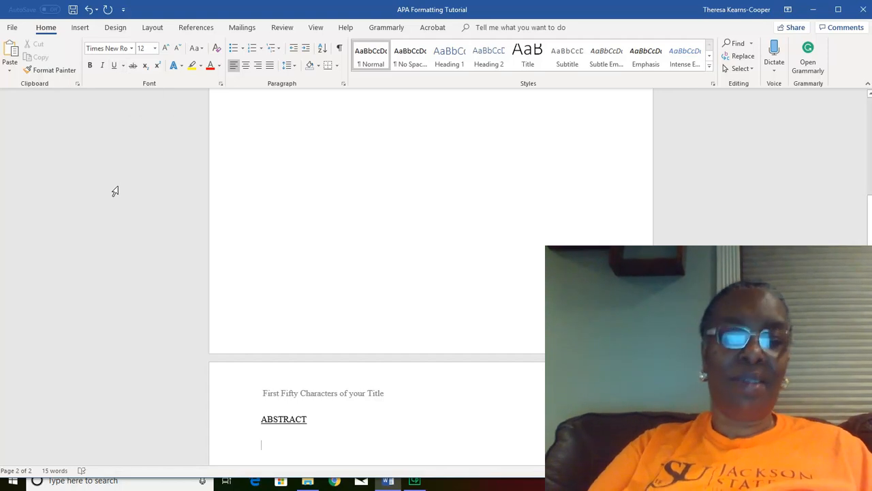
type("No more ")
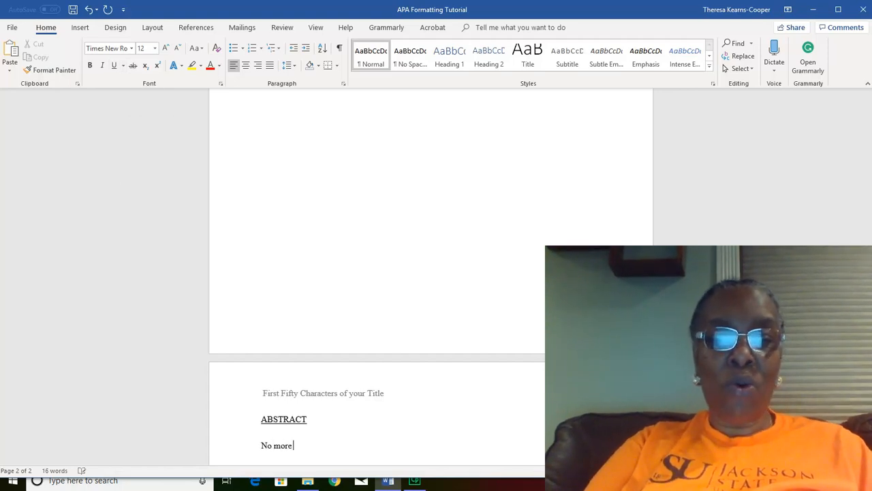
type("than 250 words. ")
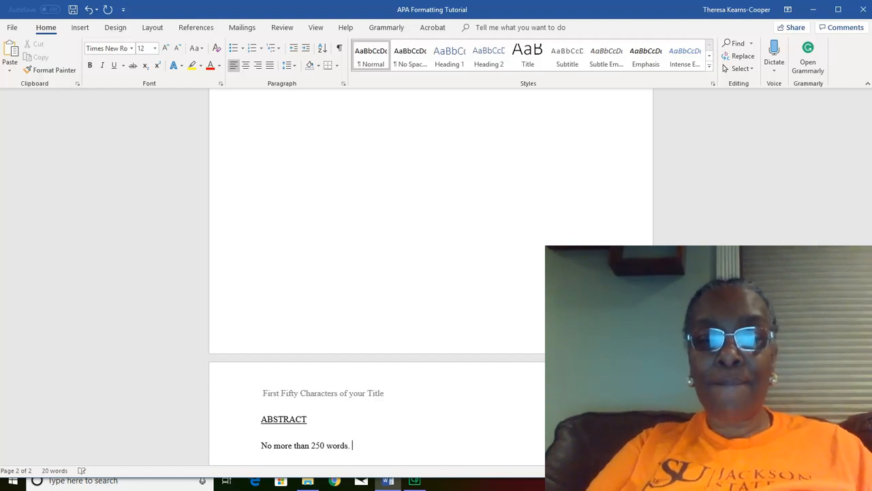
type("This should desc")
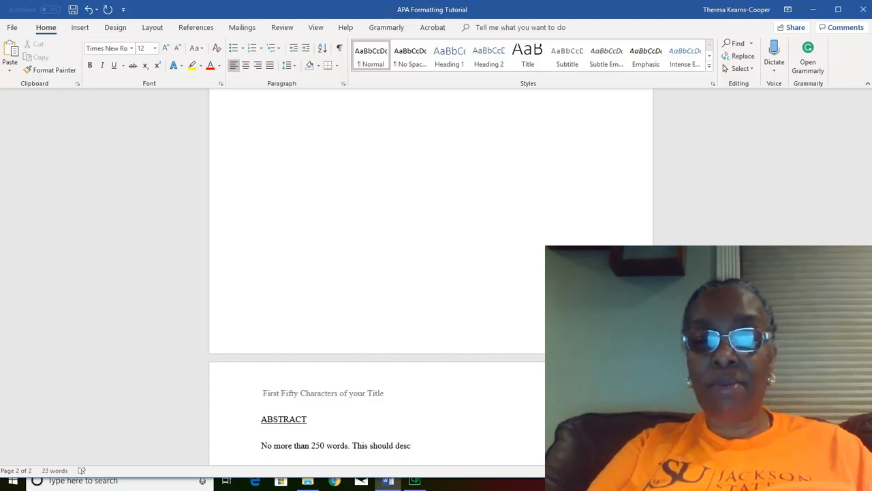
type("ribe")
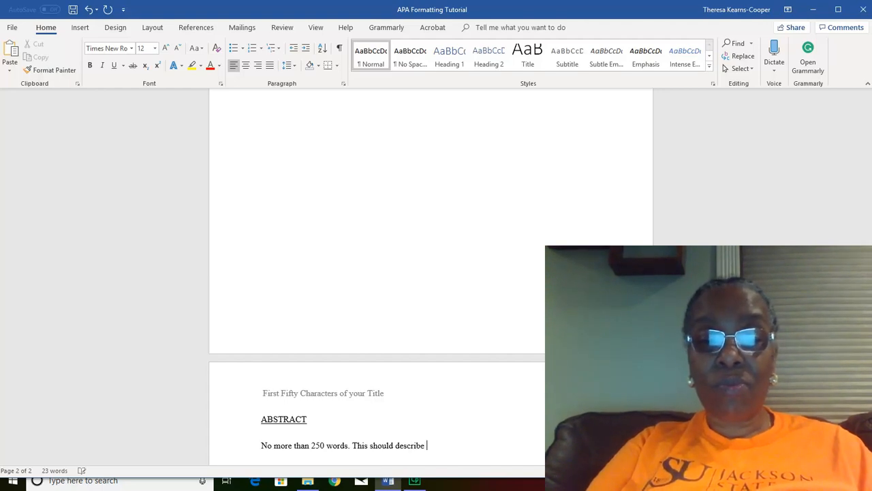
type(" what yy")
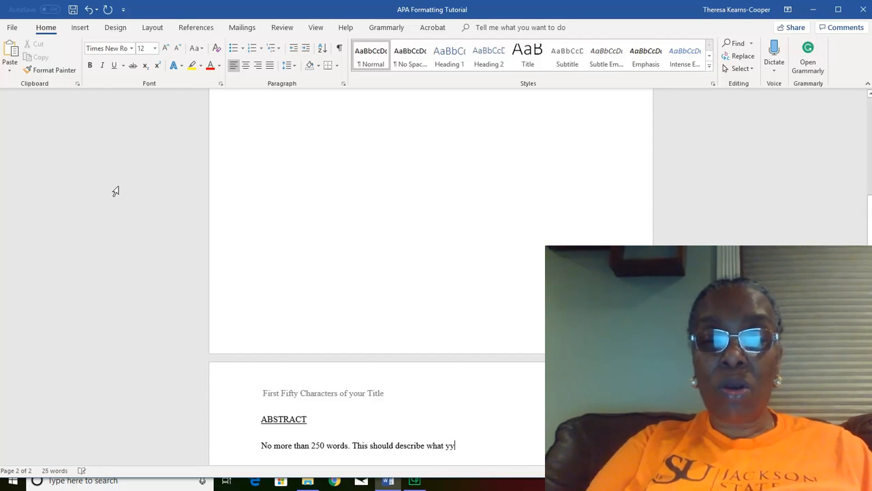
key("BackSpace")
type("our paper will ")
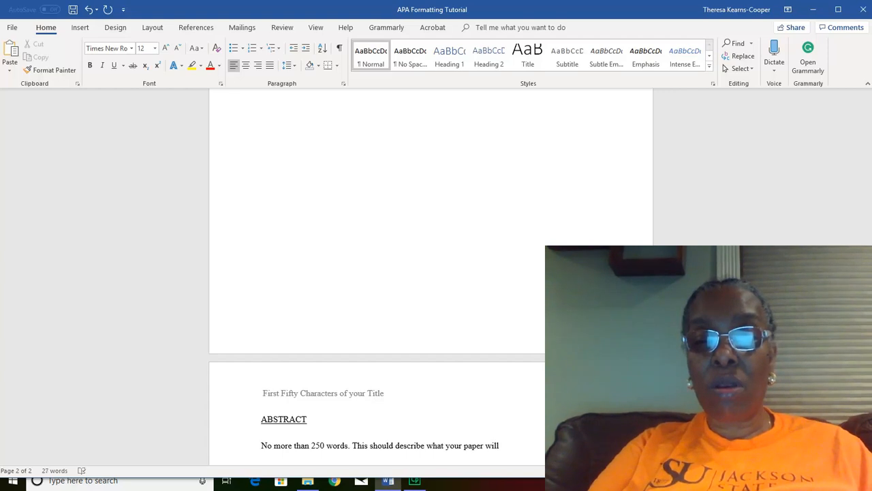
type("be about.")
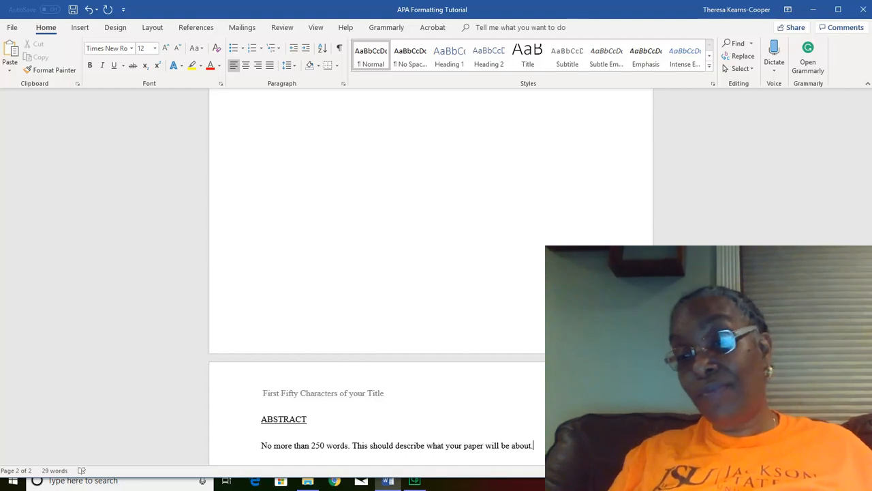
Add blank lines below the abstract text until the document continues onto a third page.
key("Return")
key("Return")
key("Return")
key("Return")
key("Return")
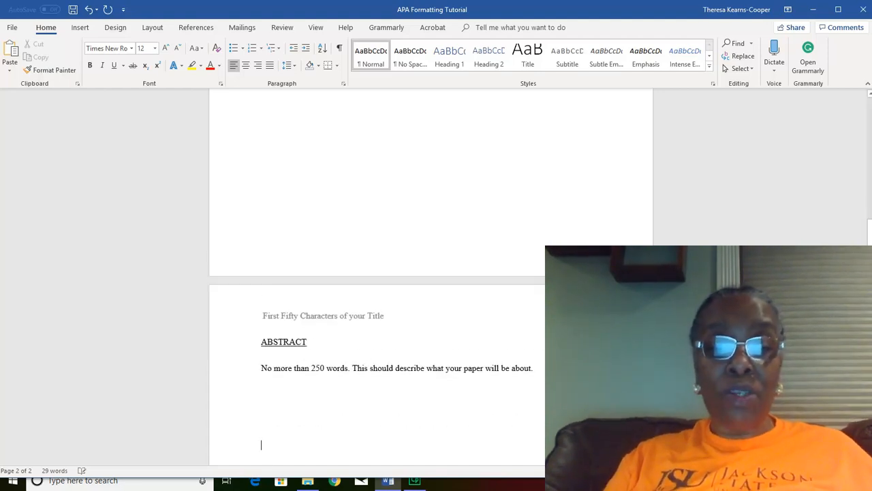
key("Return")
key("Return")
key("Return")
key("Return")
key("Return")
key("Return")
key("Return")
key("Return")
key("Return")
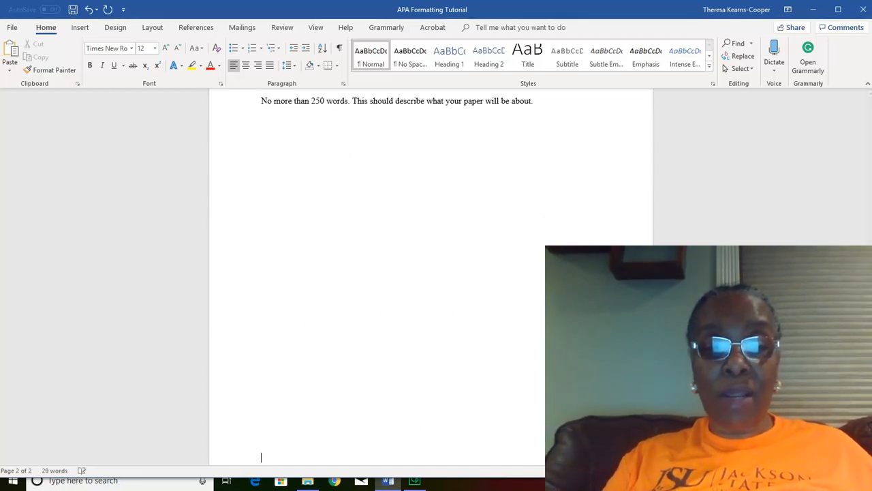
key("Return")
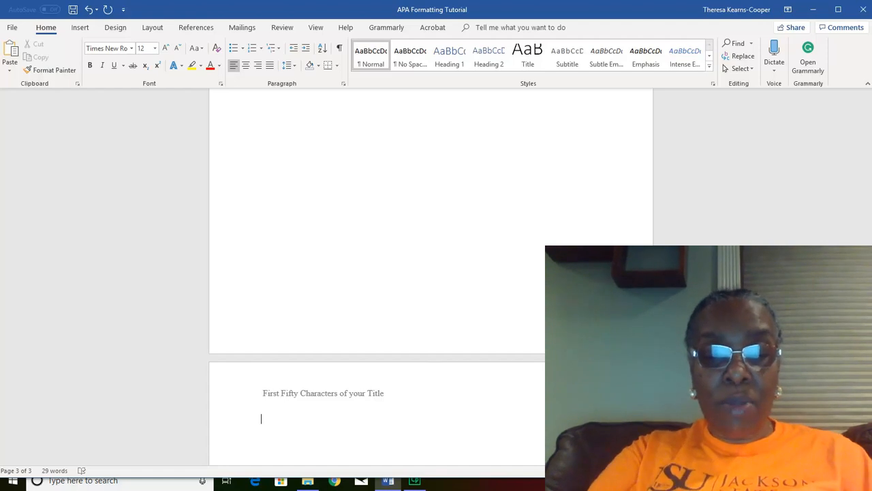
Add the underlined heading "INTRODUCTION" at the start of the third page and begin a new line without underlining.
left_click(113, 65)
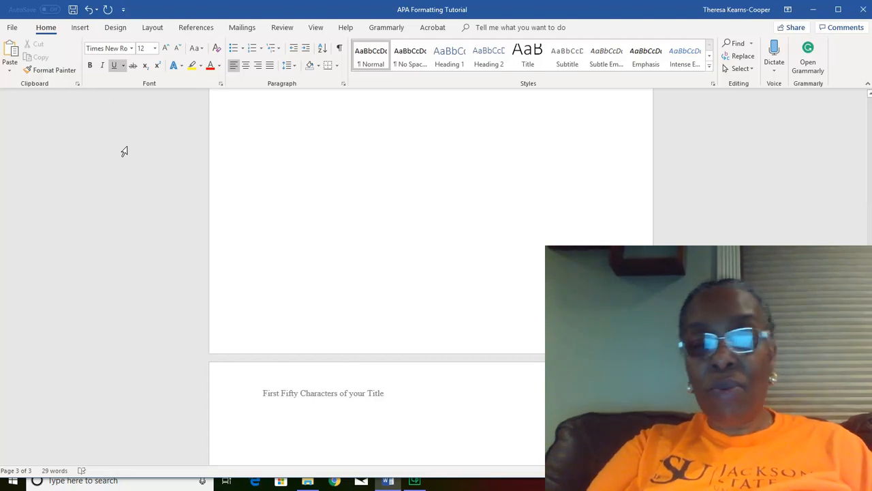
type("INTR")
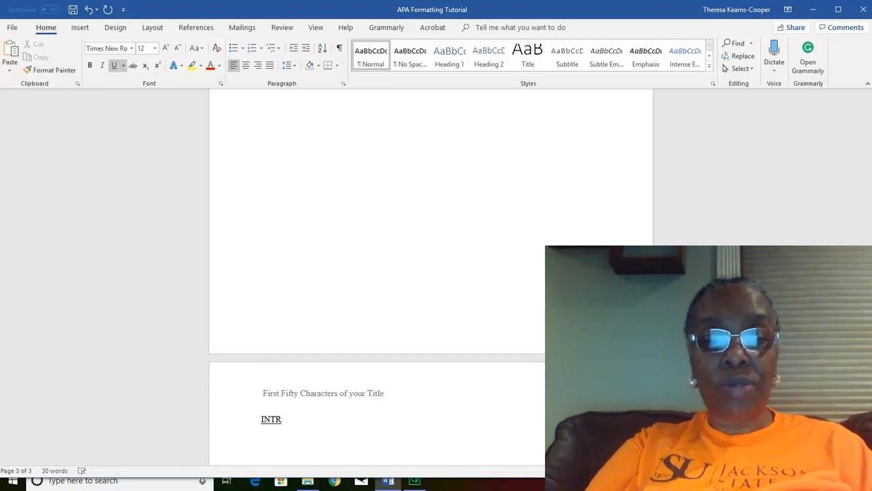
type("ODUCTION")
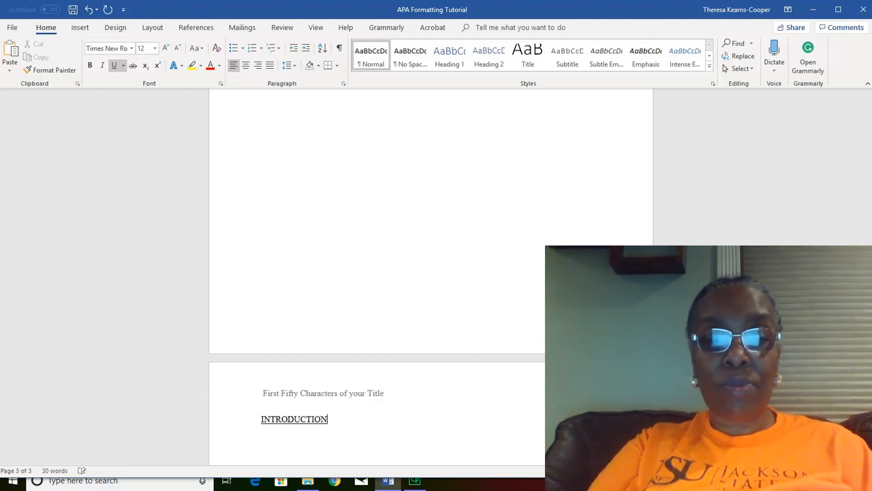
left_click(119, 72)
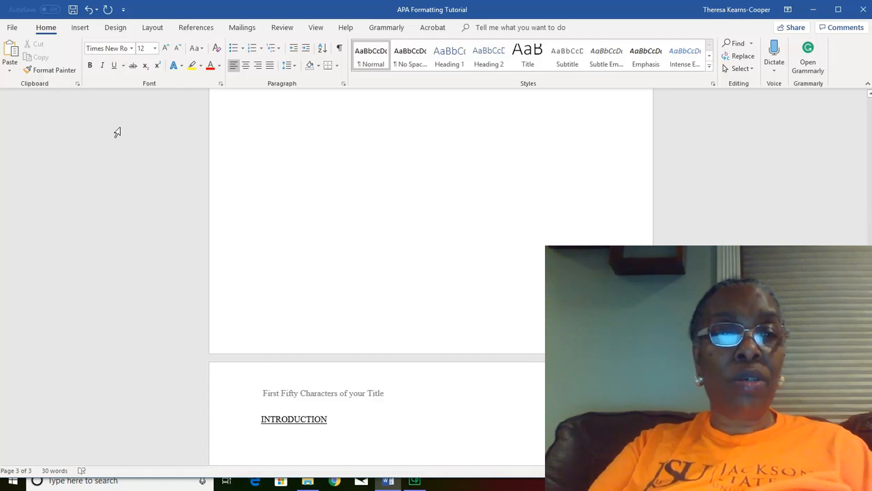
key("Return")
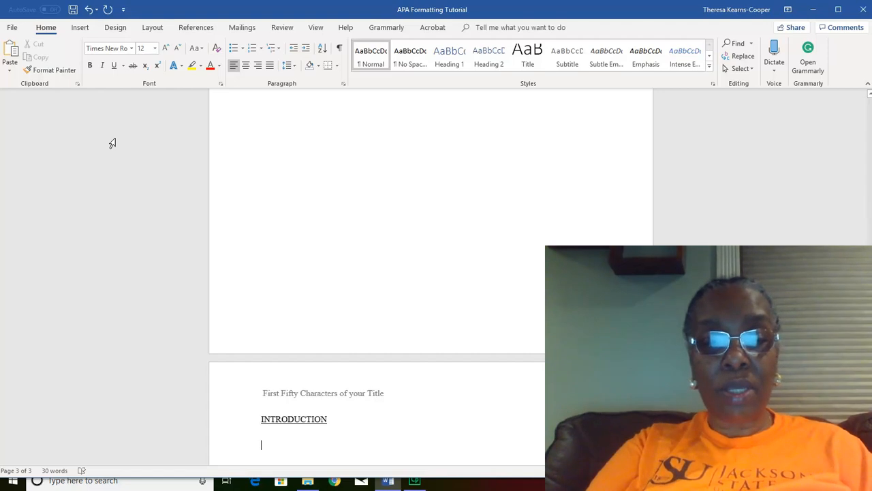
Write "You will introduce your topic." without underlining below the INTRODUCTION heading.
type("You wil")
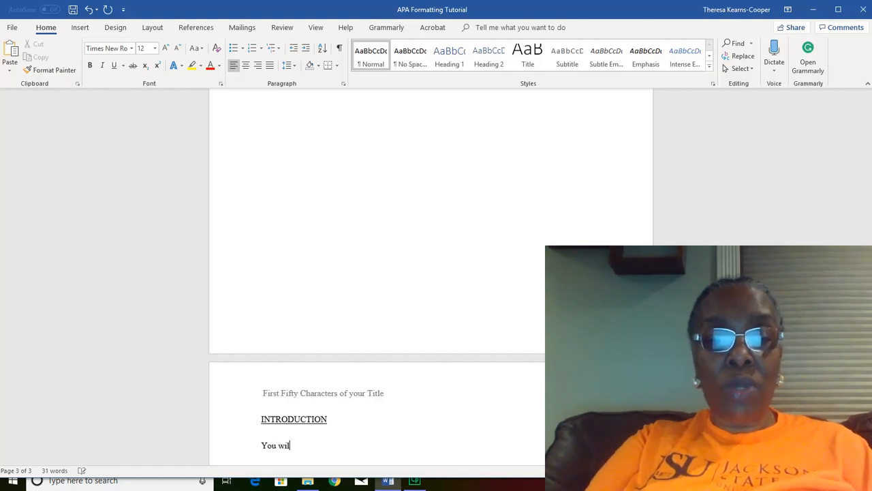
type("l intro")
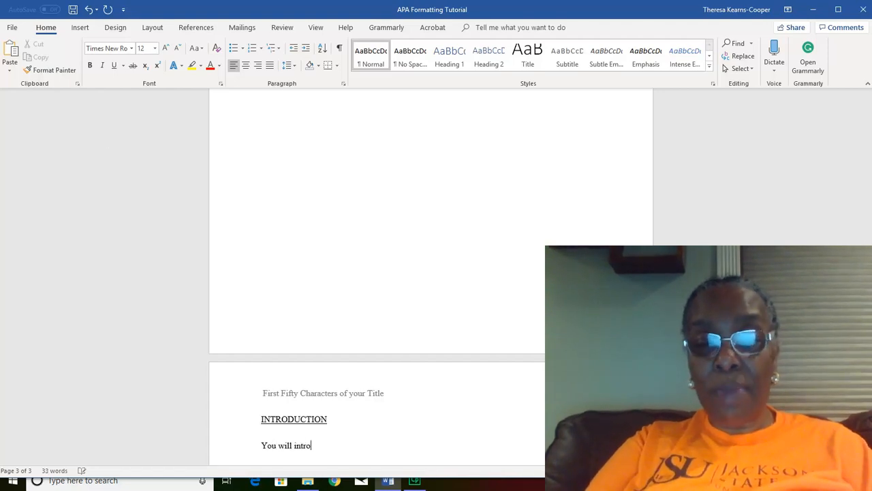
type("duce your topic")
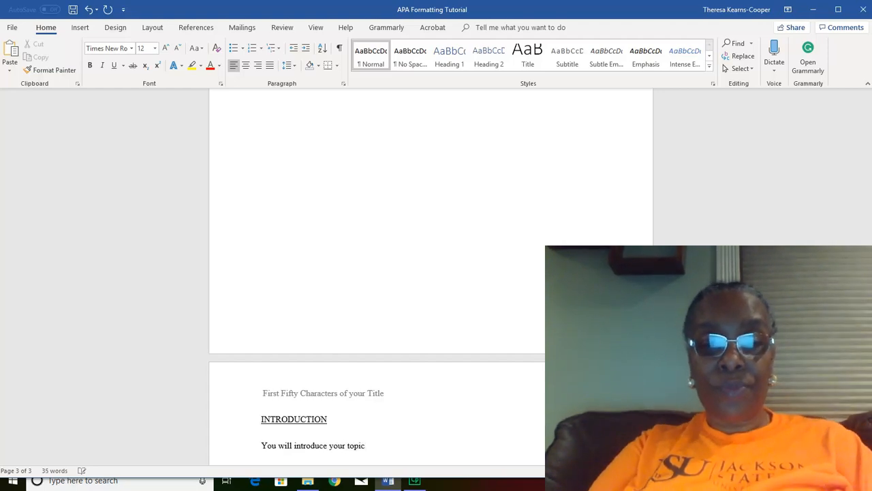
type(". I")
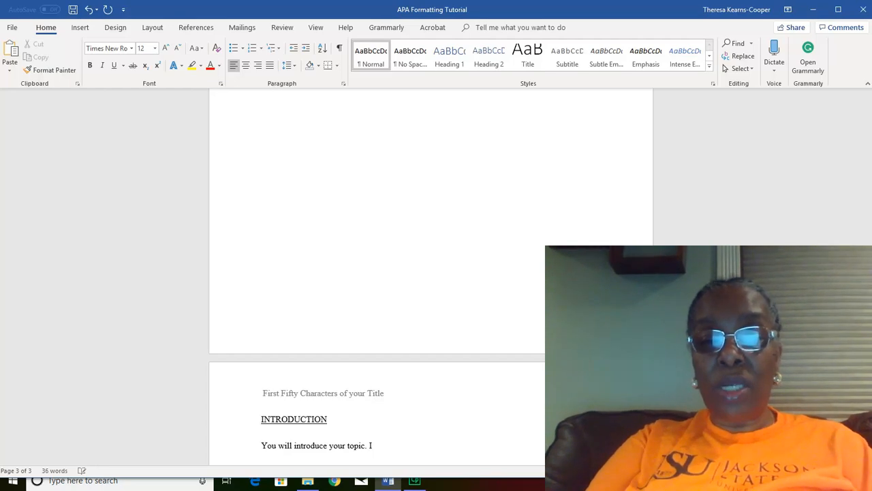
key("BackSpace")
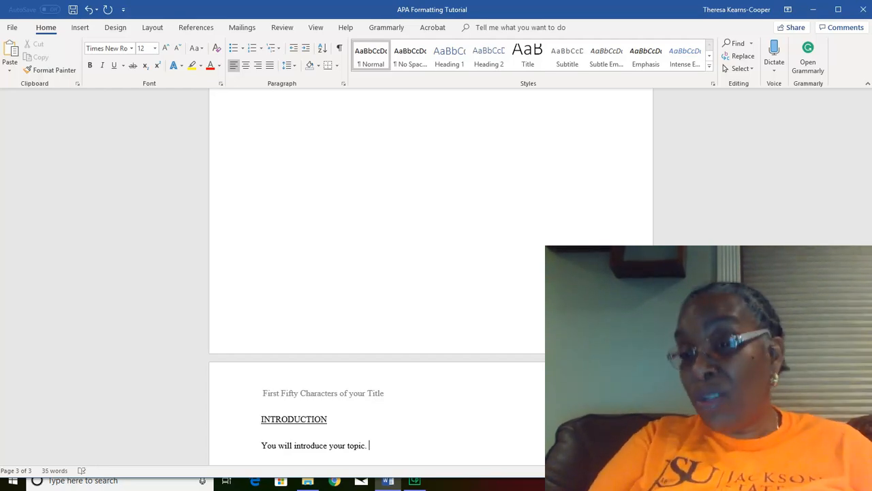
Continue the introduction text with "Include reasoning for topic choice." and a further phrase beginning "Brief description".
type("Inclu")
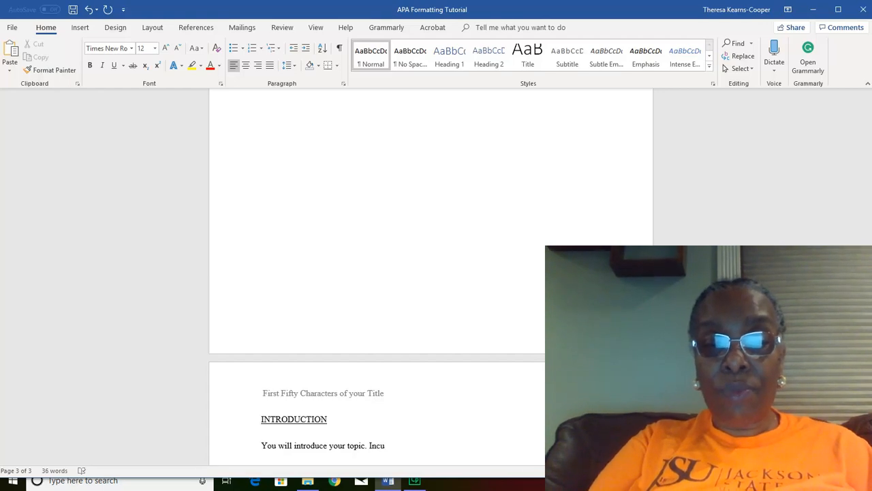
type("de")
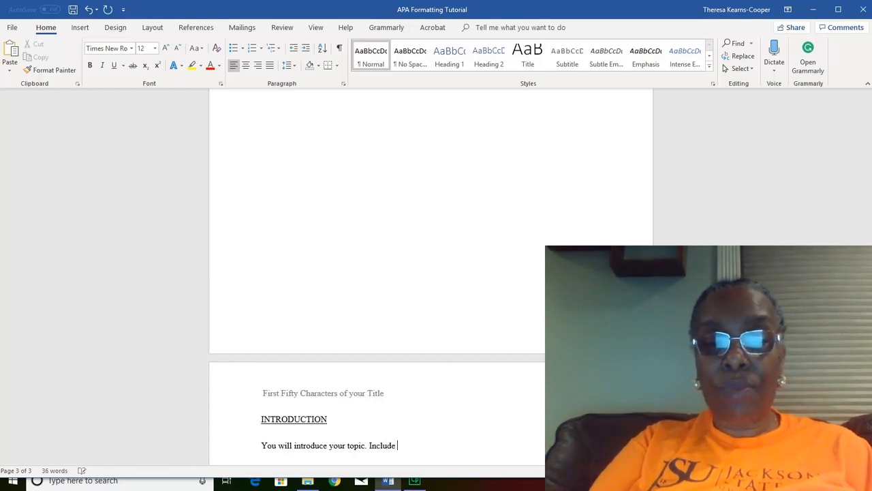
type(" reas")
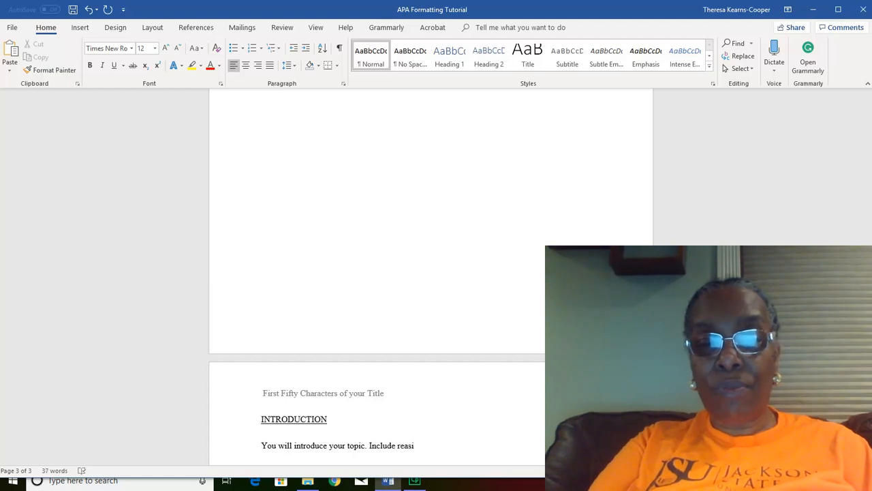
type("oning ")
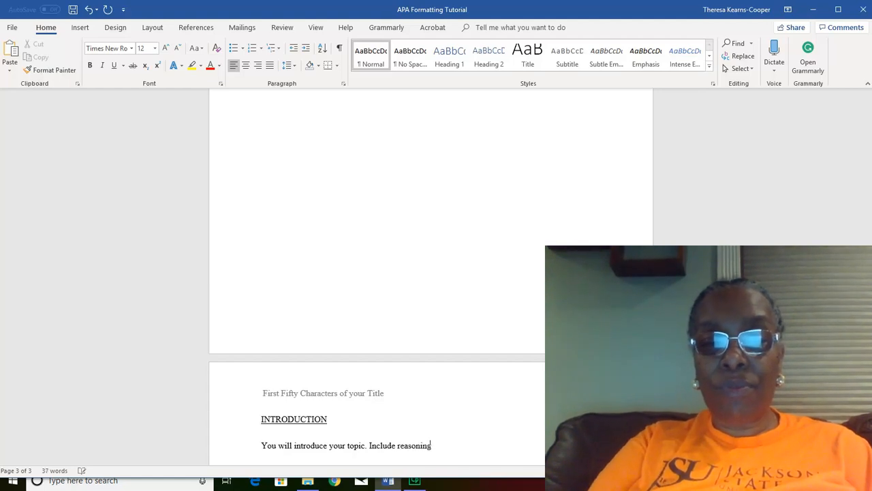
type("for ")
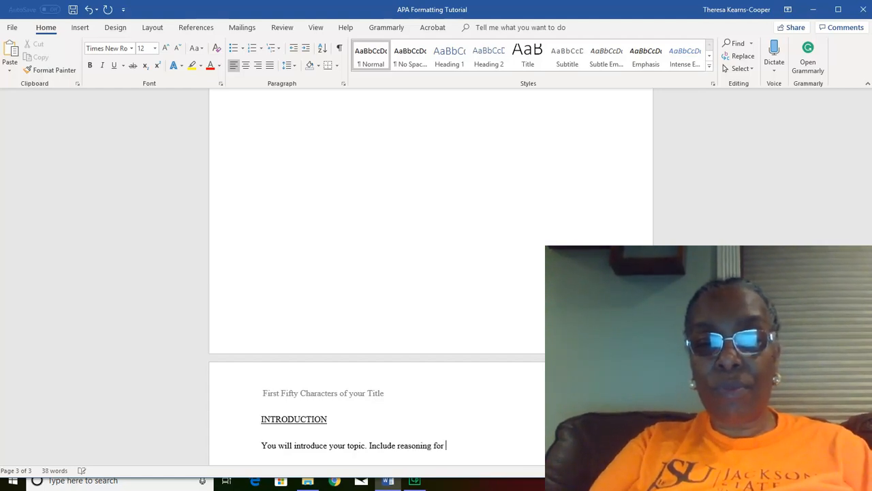
type("topic ")
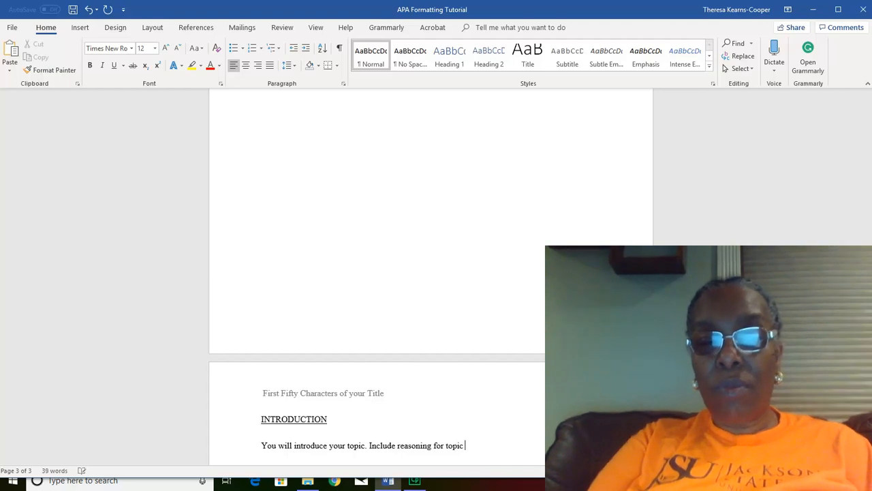
type("choice.")
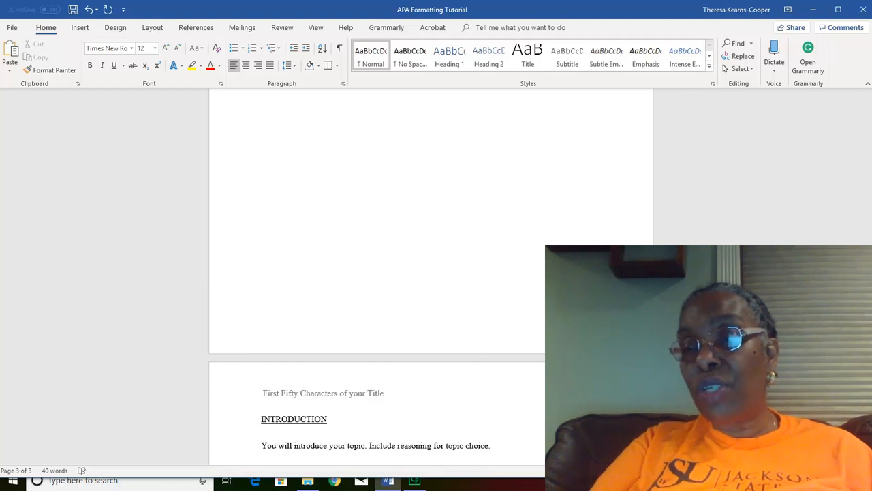
type("Br")
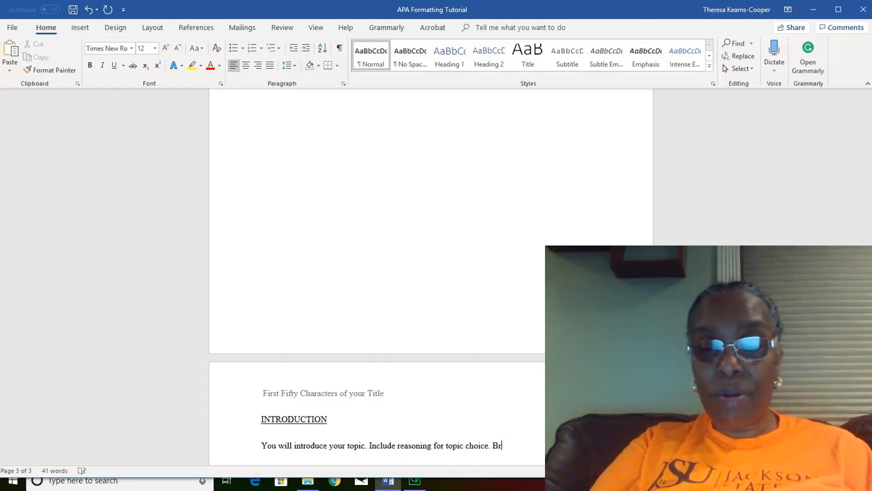
type("ief description")
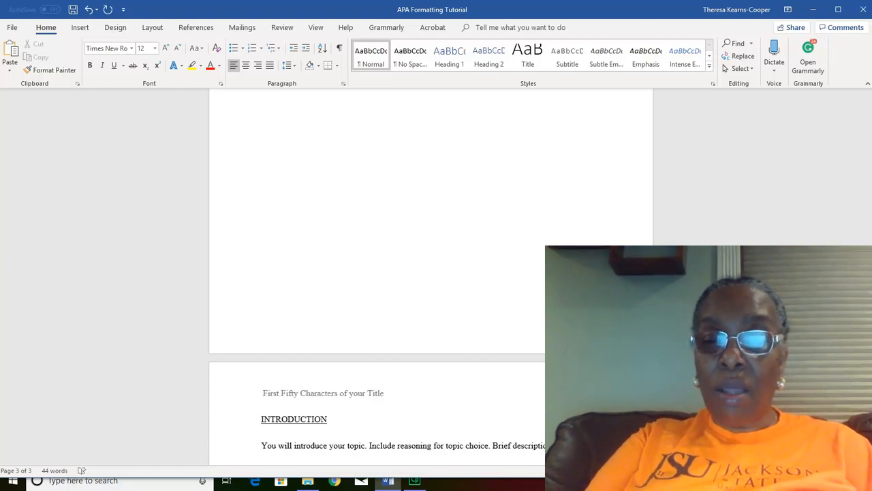
Add the sentence "Your purpose is to share your interest in the topic." at the end of the introduction text.
key("Return")
type("You")
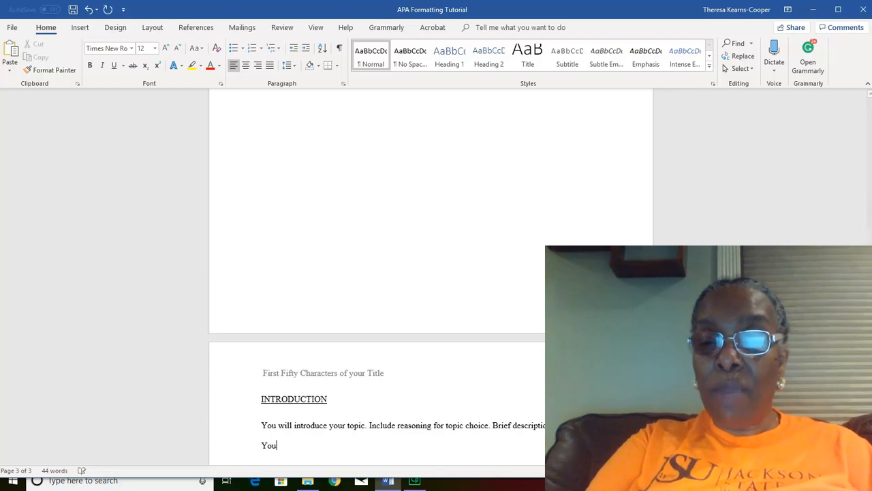
type("r purpose is to ")
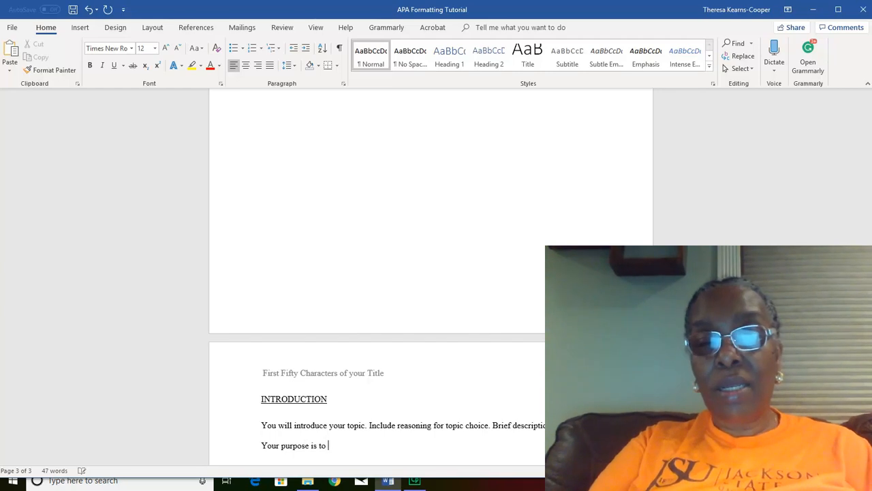
type("share")
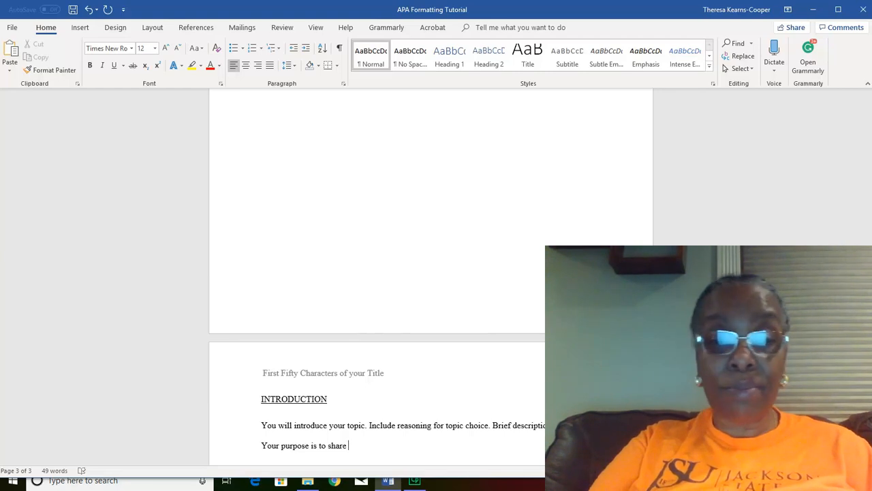
type("your interest in the")
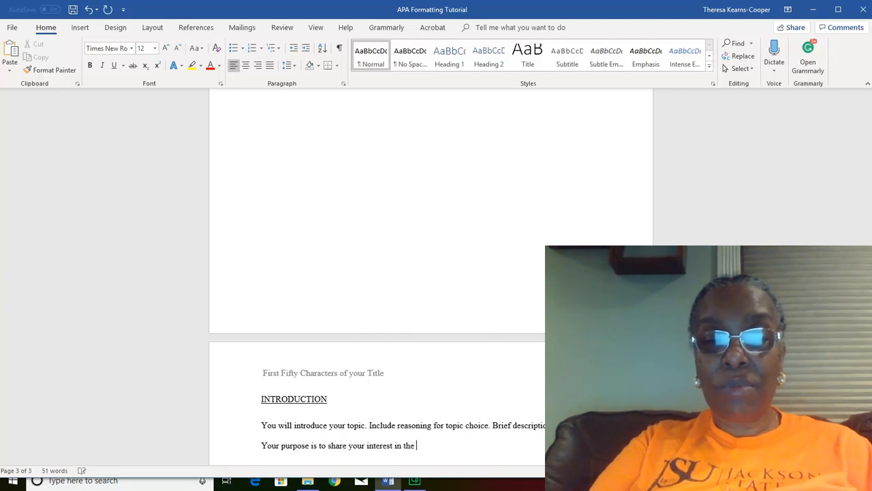
type(" topic.")
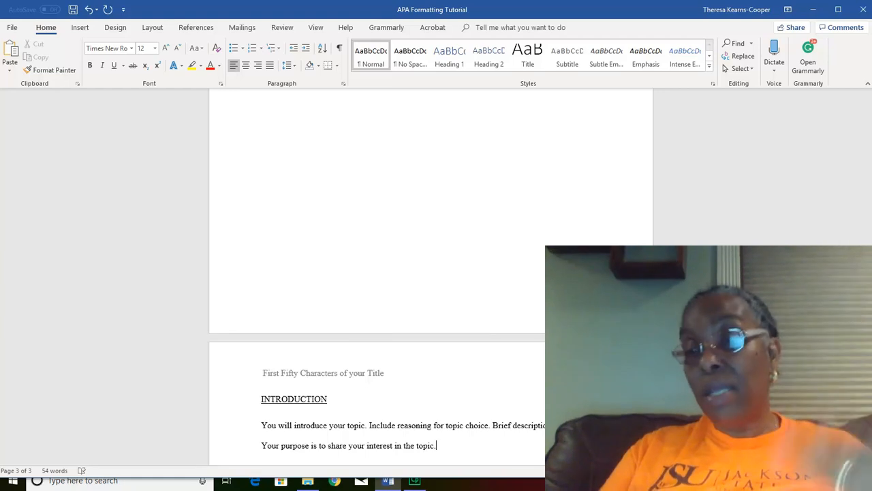
Add blank lines below the introduction text until the document continues onto a fourth page.
key("Return")
key("Return")
key("Return")
key("Return")
key("Return")
key("Return")
key("Return")
key("Return")
key("Return")
key("Return")
key("Return")
key("Return")
key("Return")
key("Return")
key("Return")
key("Return")
key("Return")
key("Return")
key("Return")
key("Return")
key("Return")
key("Return")
key("Return")
key("Return")
key("Return")
key("Return")
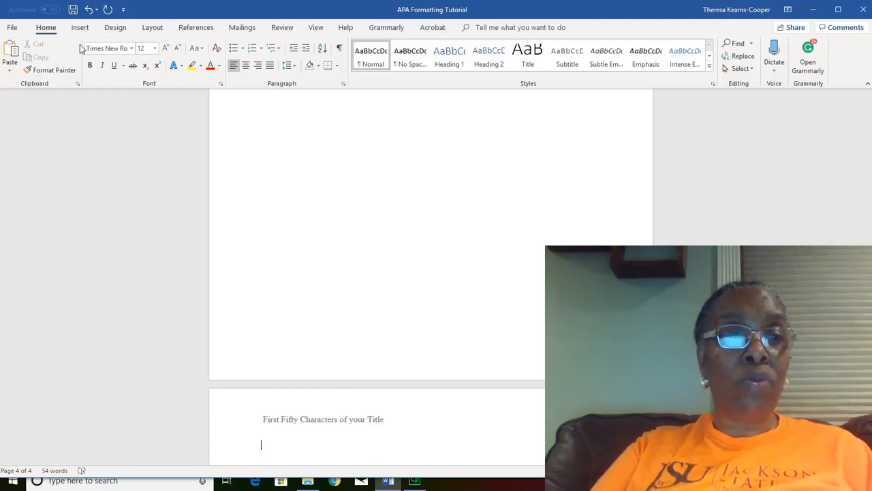
Add the underlined heading "LITERATURE REVIEW" at the start of the fourth page and begin a new line without underlining.
left_click(115, 67)
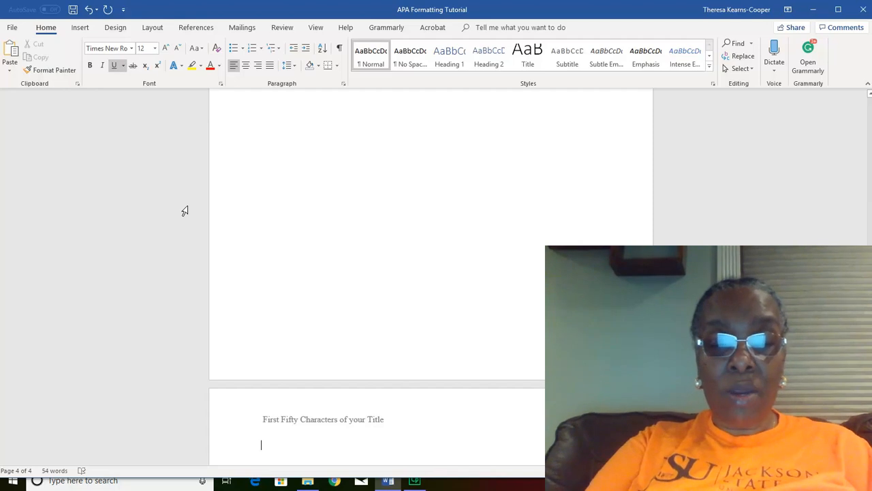
type("LITER")
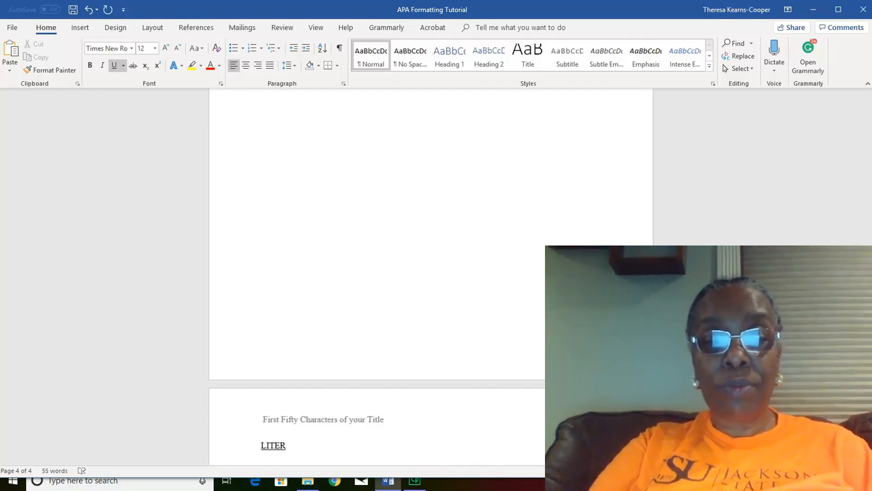
type("ATURE REVIEW")
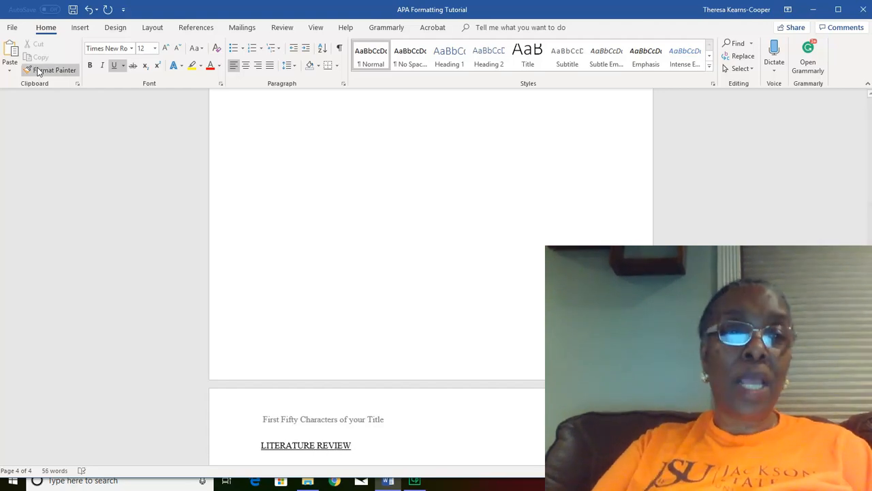
left_click(115, 66)
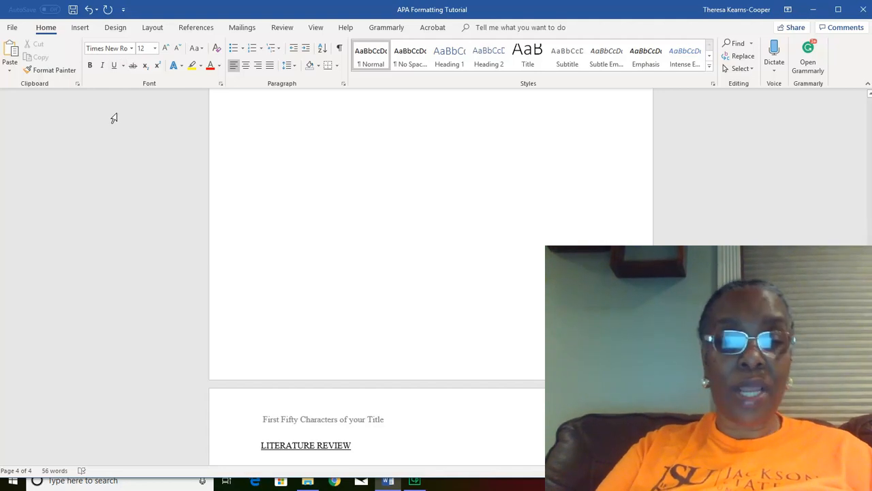
key("Return")
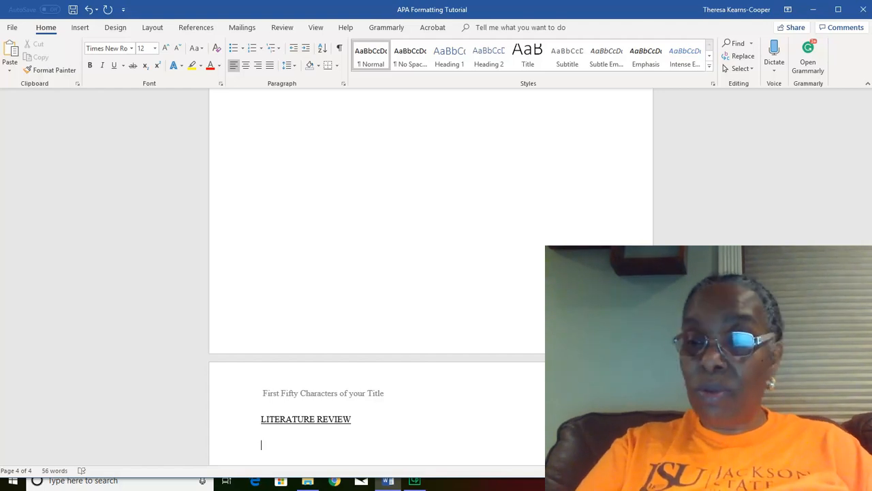
Write "Current (no older than 5 years for resources) information on your topic." below the LITERATURE REVIEW heading.
type("Current (")
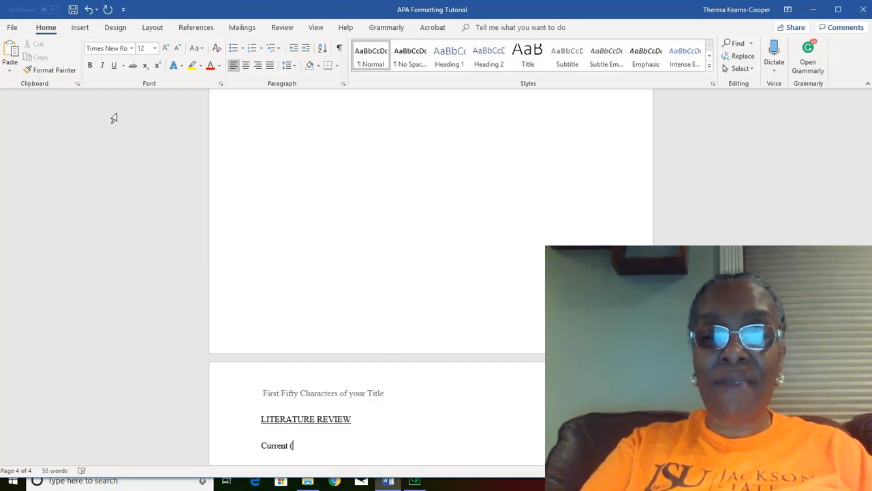
type("no older")
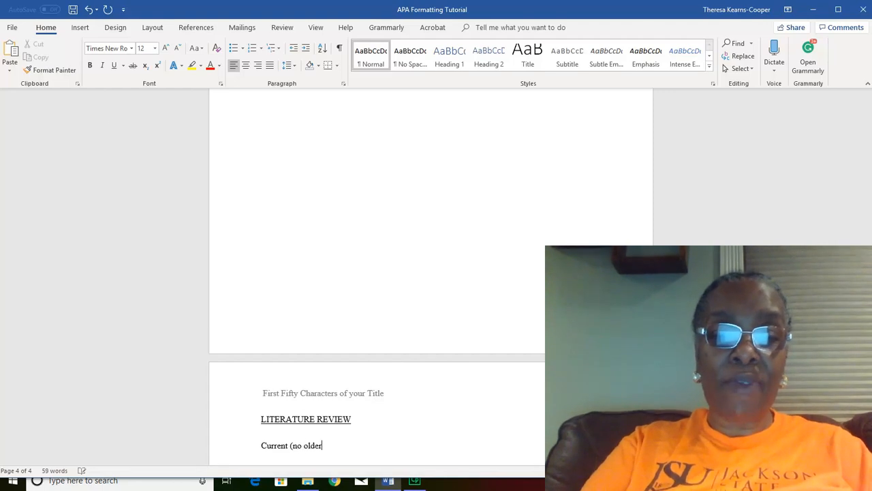
type(" than 5 years for resources)")
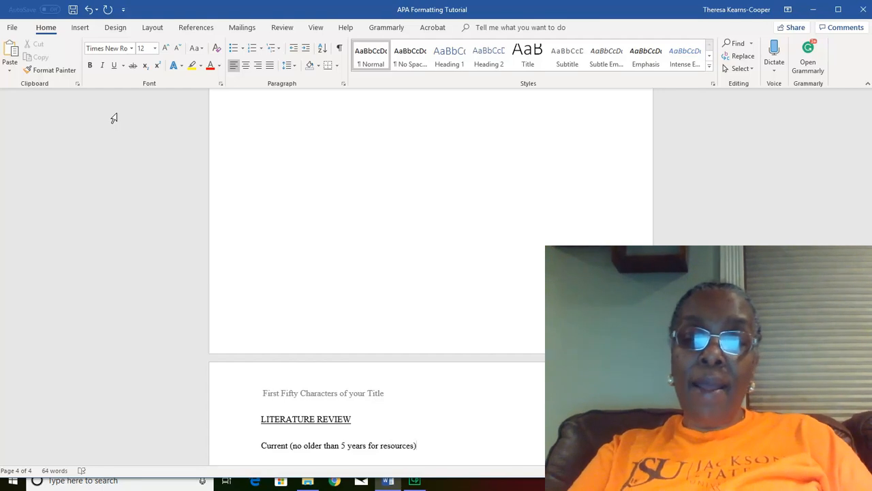
type(" informat")
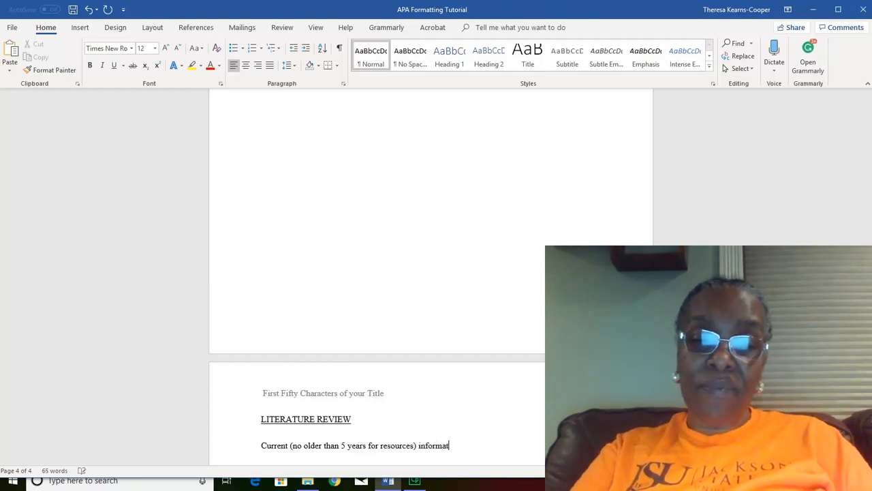
type("ion on your t")
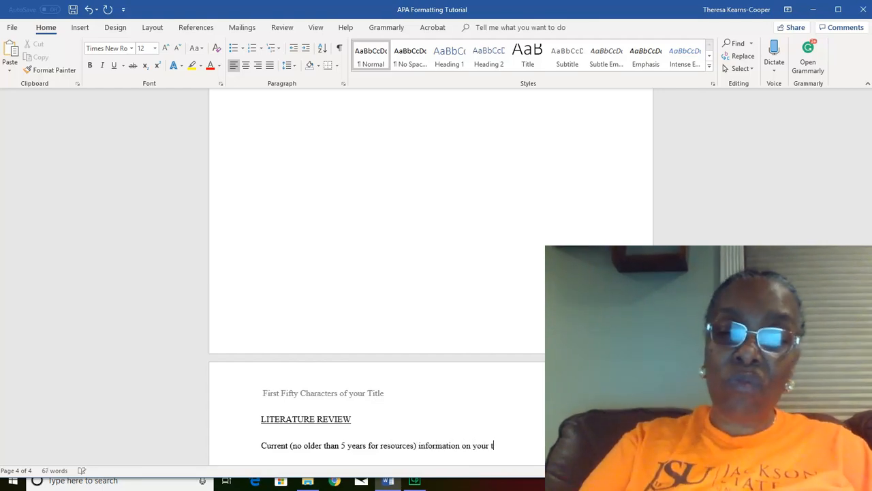
type("opic.")
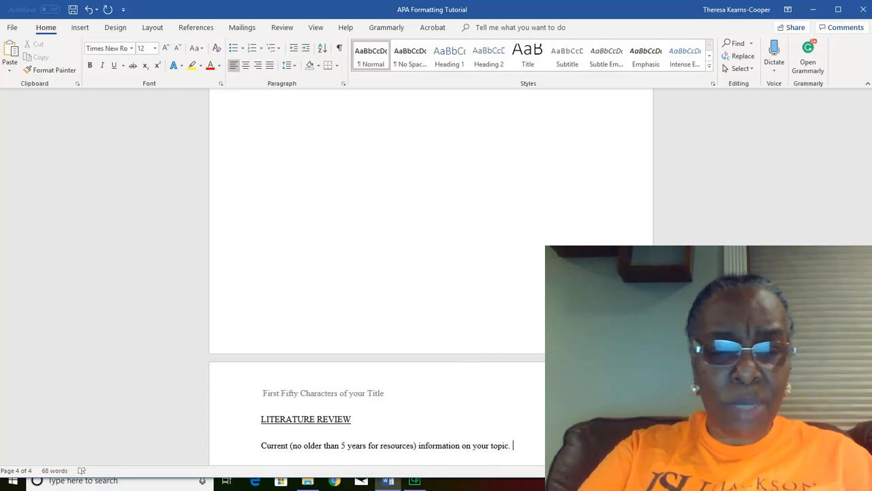
Add a closing sentence to the literature review text that gives "1-2 pages" as the length of "the Literature Review.".
type("-2 pages")
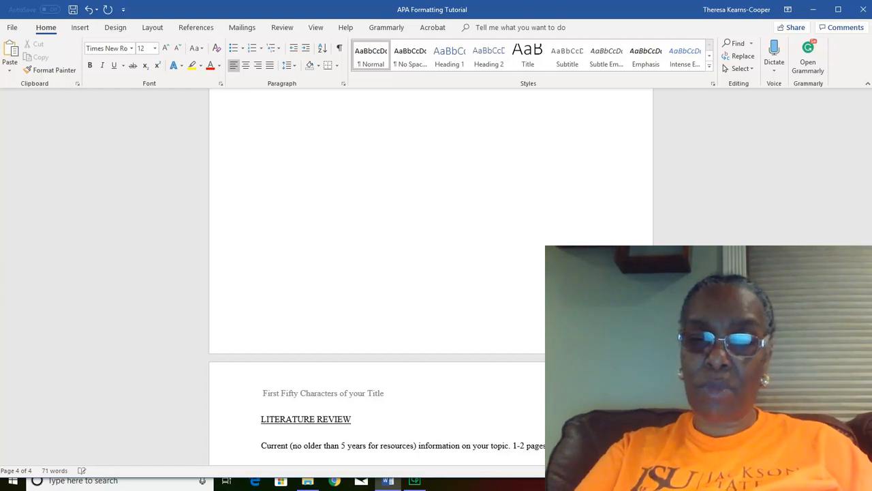
type("the Lit")
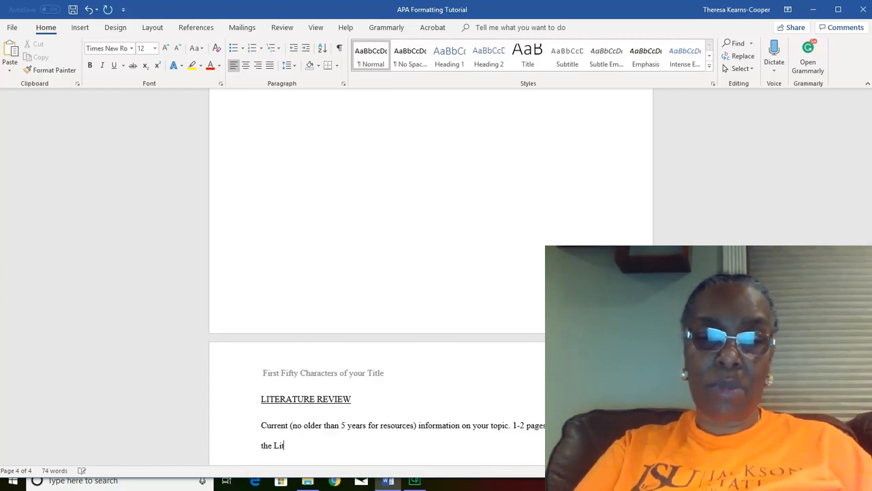
type("erature Review")
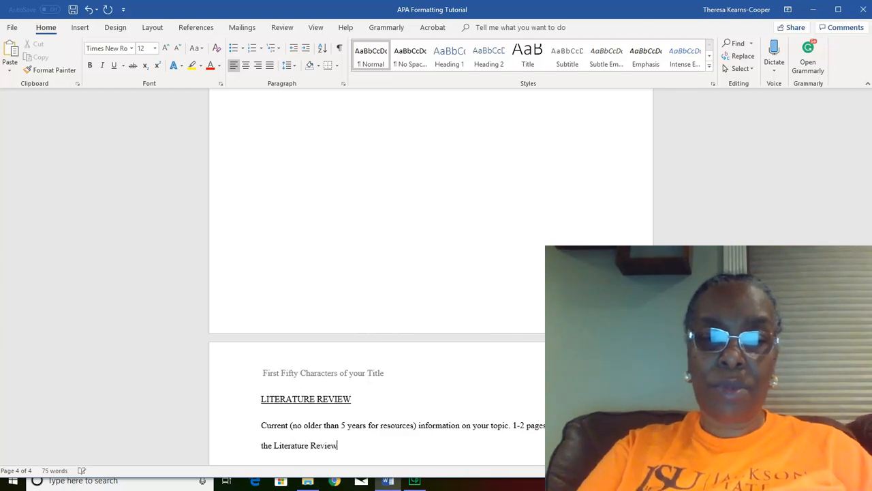
type(".")
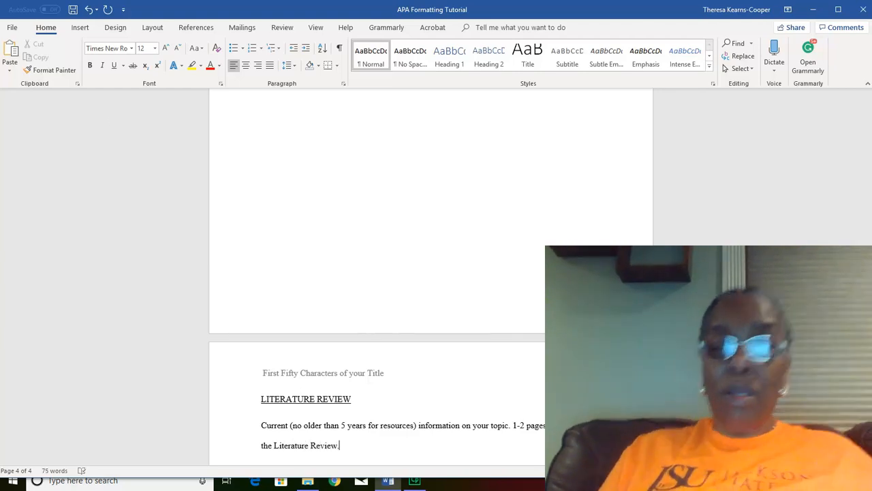
Add blank lines below the literature review text until the document continues onto a fifth page.
key("Return")
key("Return")
key("Return")
key("Return")
key("Return")
key("Return")
key("Return")
key("Return")
key("Return")
key("Return")
key("Return")
key("Return")
key("Return")
key("Return")
key("Return")
key("Return")
key("Return")
key("Return")
key("Return")
key("Return")
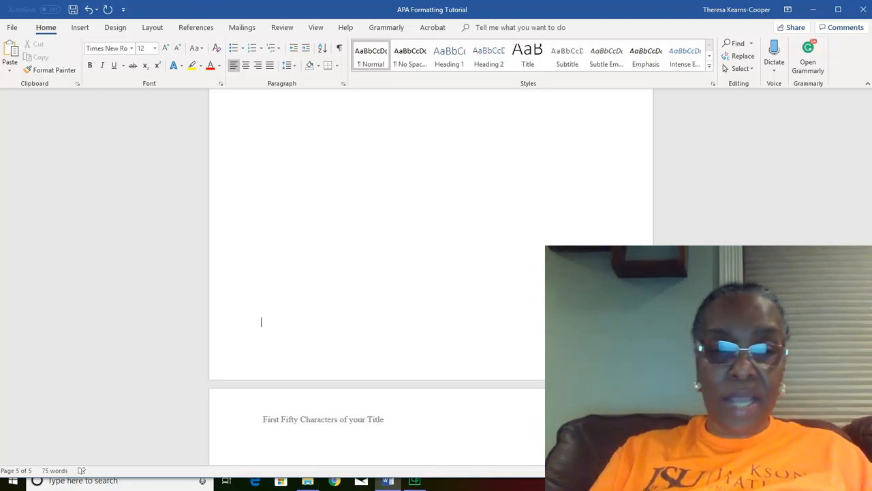
key("Return")
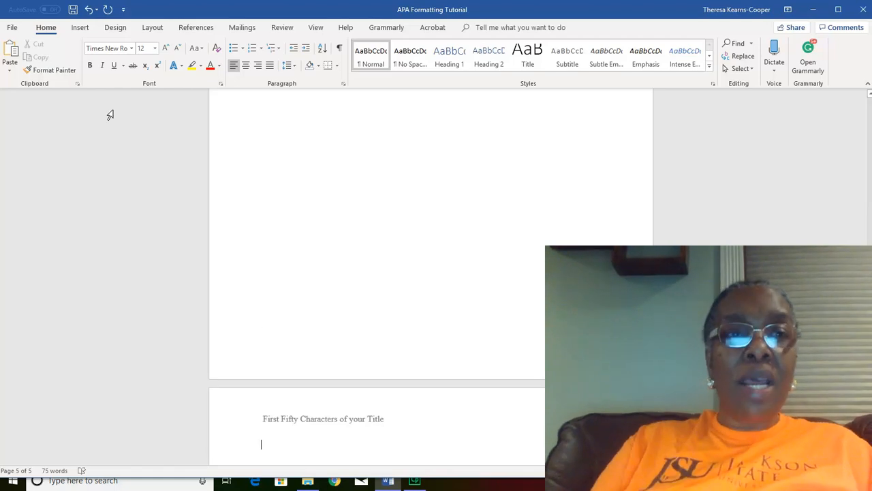
Add the underlined heading "DISCUSSION/CONCLUSION" at the start of the fifth page and begin a new line without underlining.
left_click(115, 66)
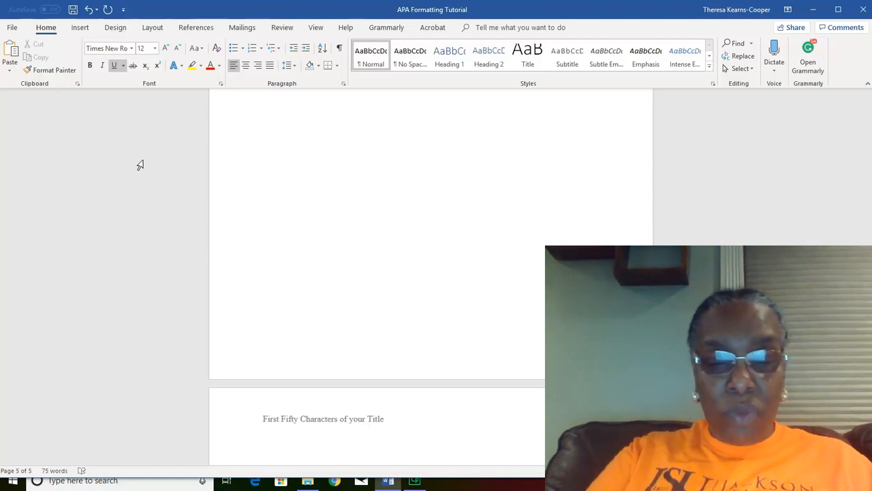
type("D")
type("SCUSSION")
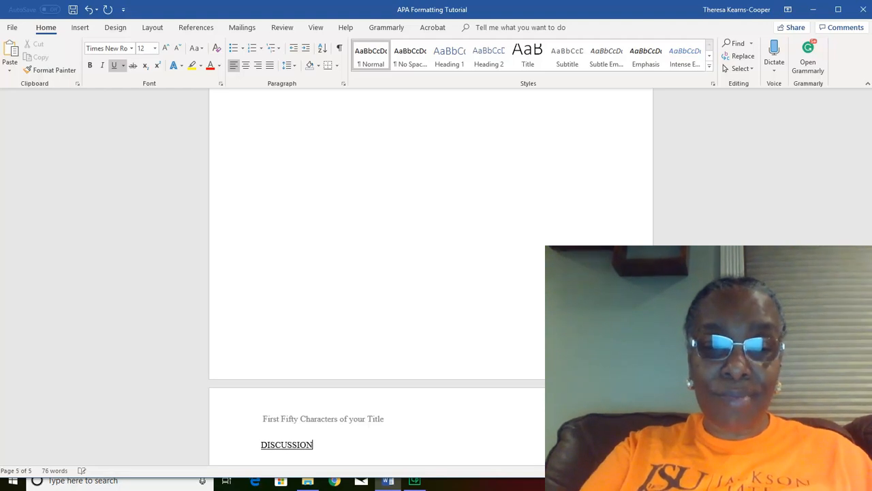
type("/CONCLUSION")
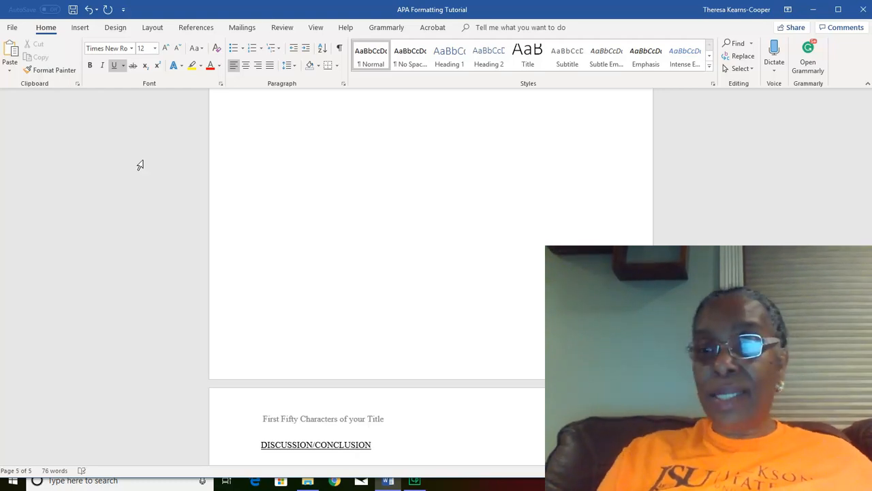
key("Return")
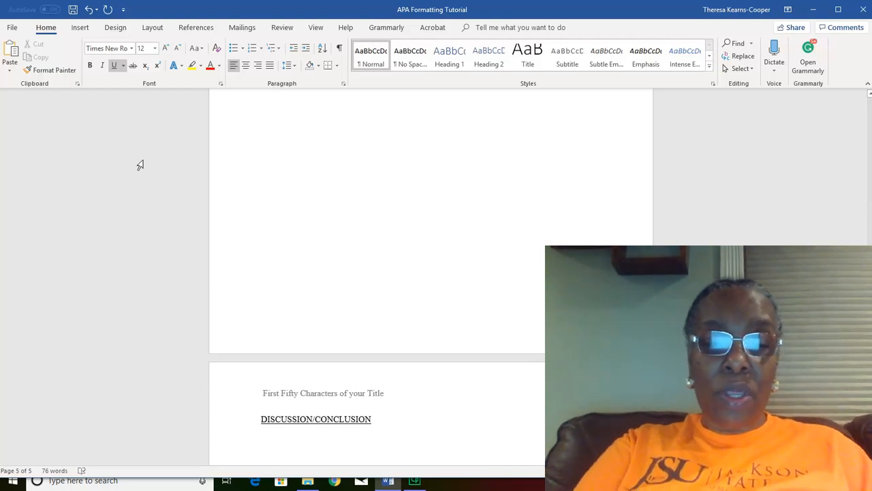
type("The")
key("BackSpace")
key("BackSpace")
key("BackSpace")
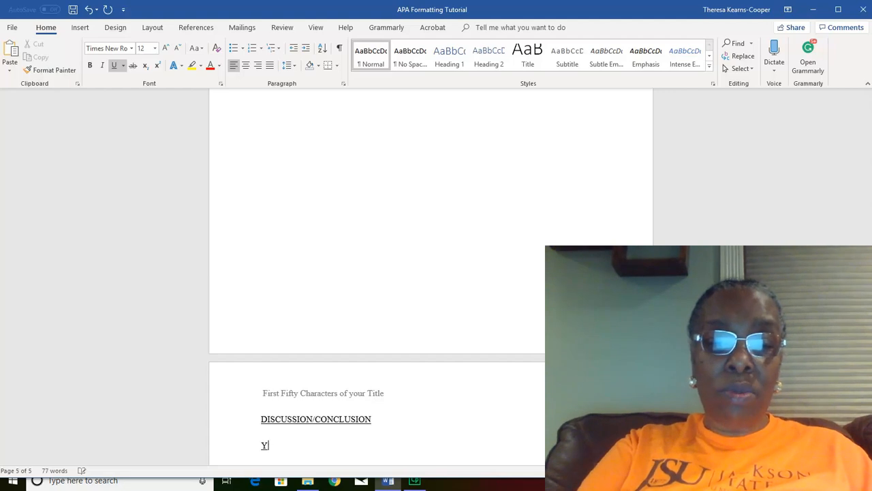
left_click(117, 70)
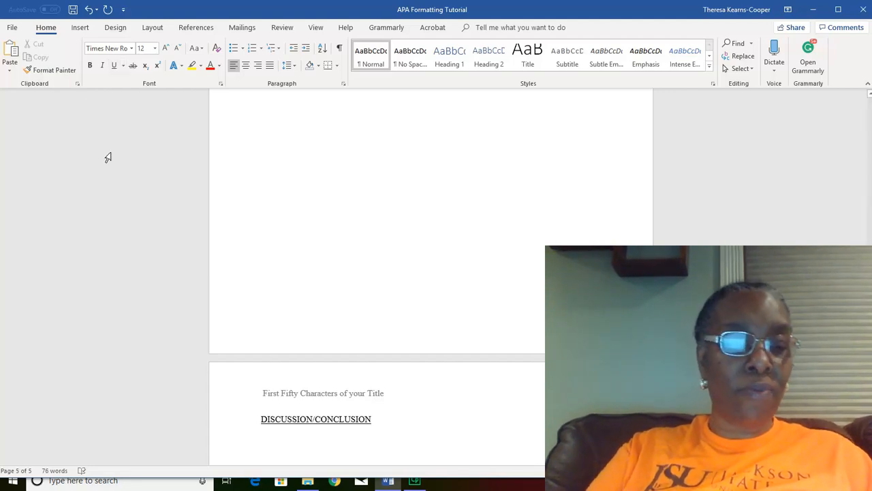
Write "You will discuss your thought on the Literature Review, your opinions." below the DISCUSSION/CONCLUSION heading.
type("Yo")
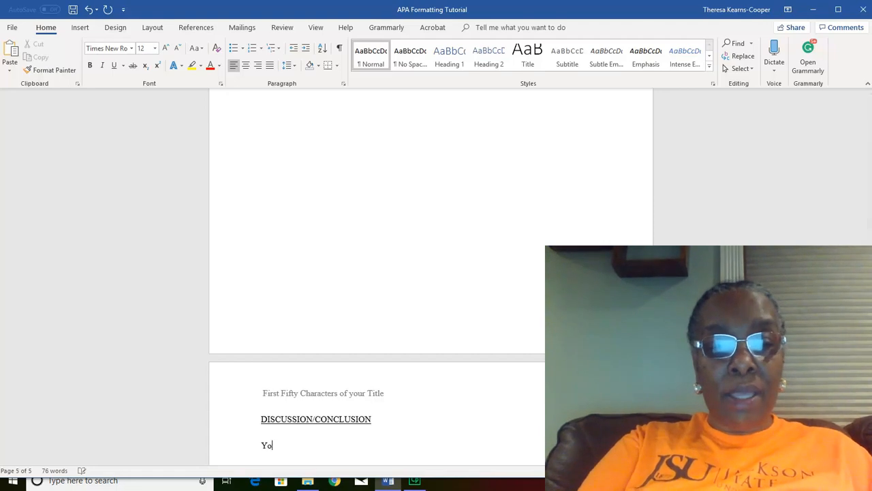
type("u will disc")
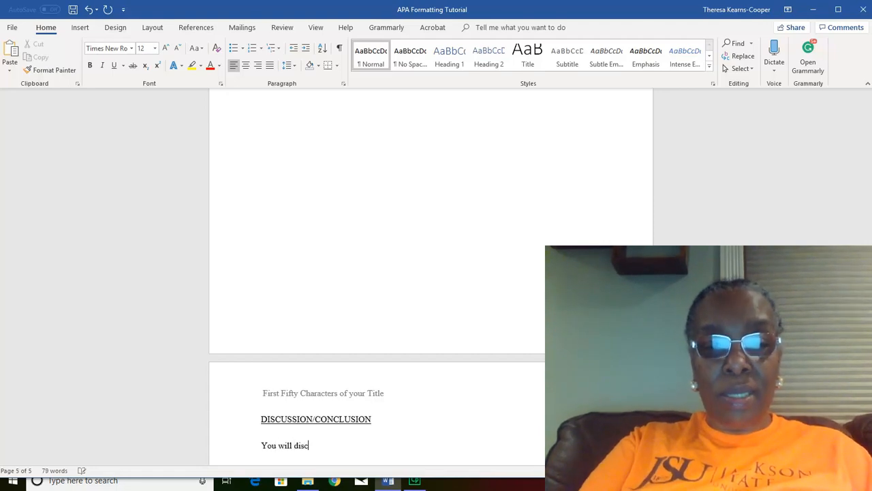
type("uss your th")
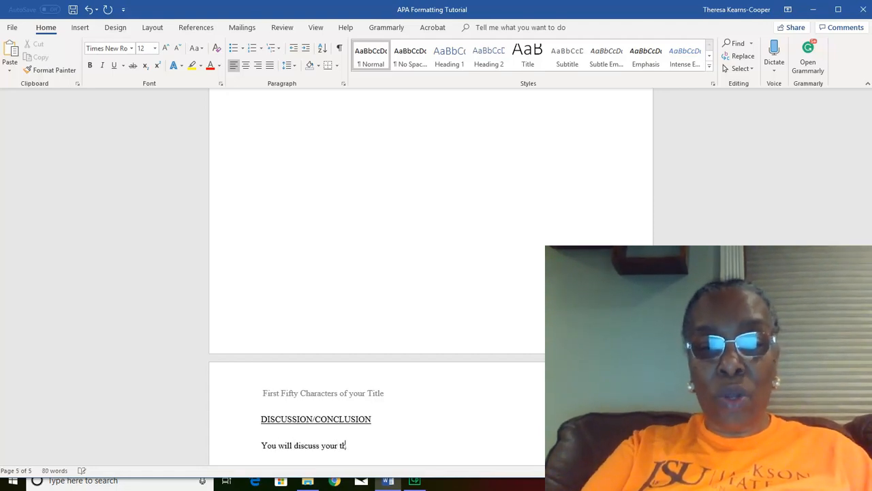
type("ought on ")
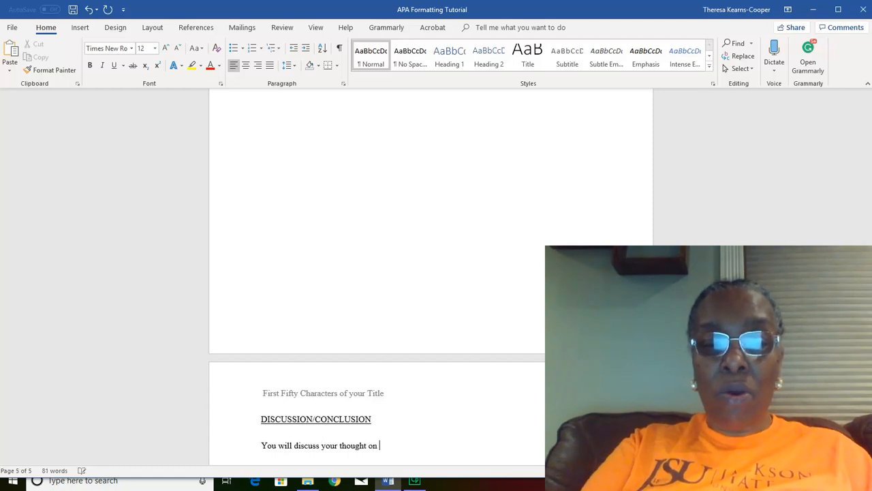
type("the Lit")
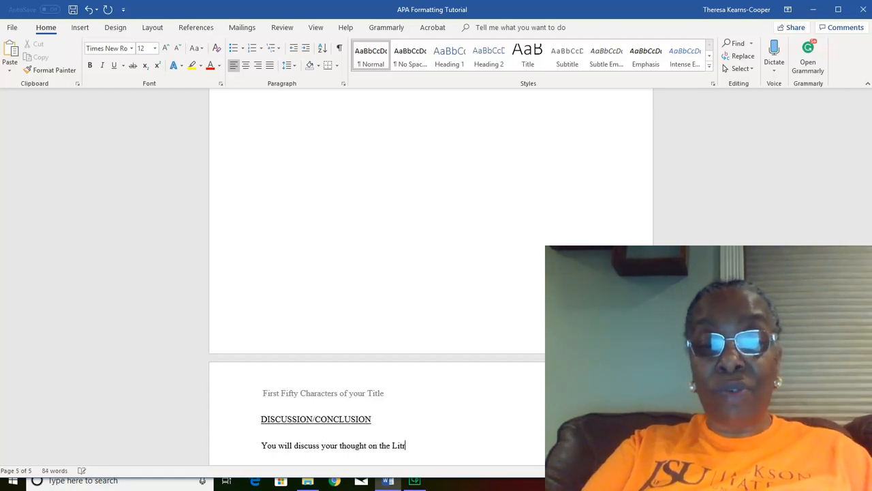
type("eratu")
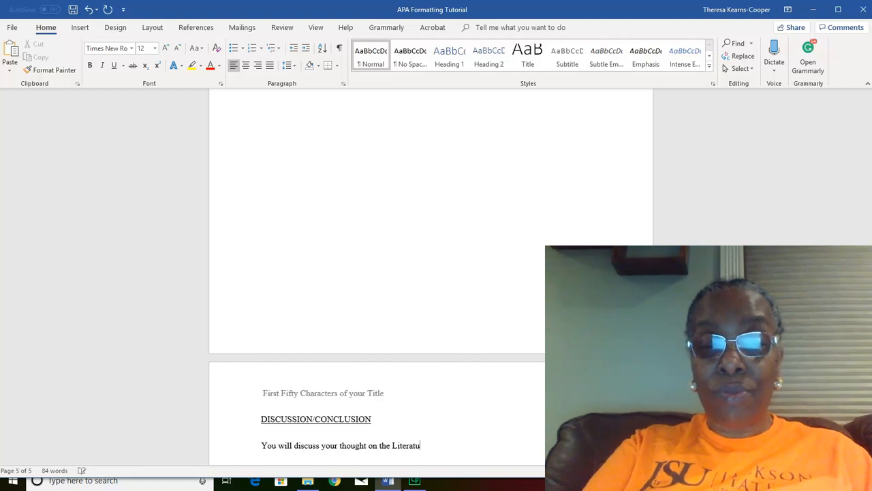
type("re Re")
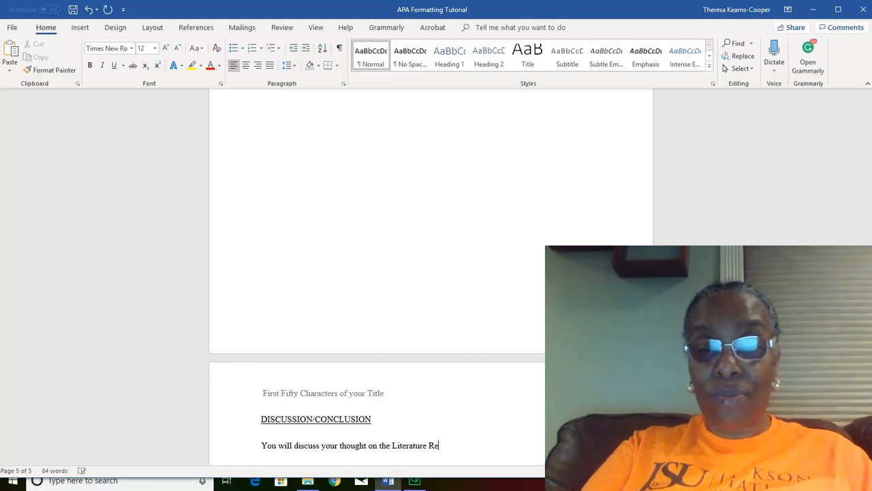
type("view,")
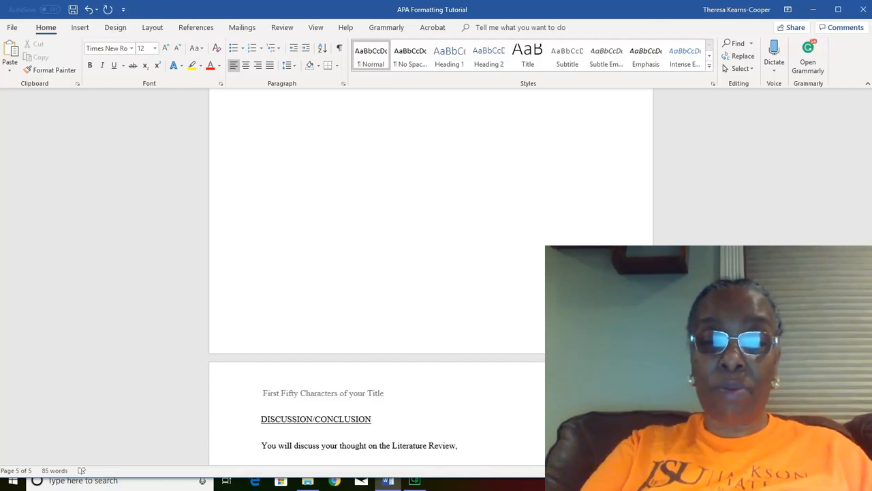
type("your o")
type("pinion")
type("s. ")
Continue the discussion text by describing this section as "for your personal thoughts or feelings." and end it with "This 1-2".
type("This secti")
type("on")
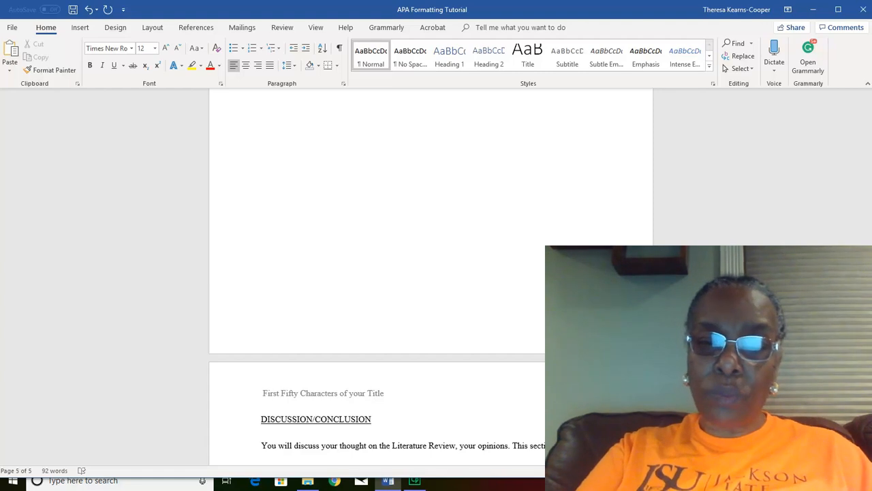
type("for")
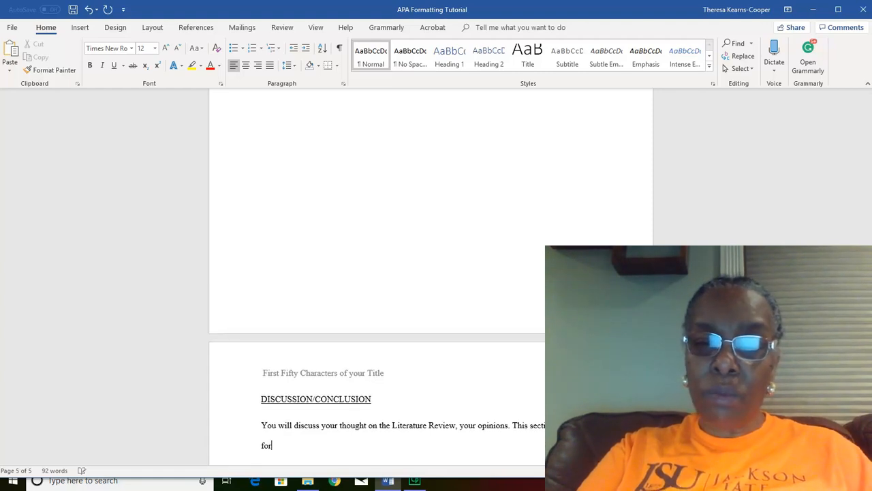
type(" your perso")
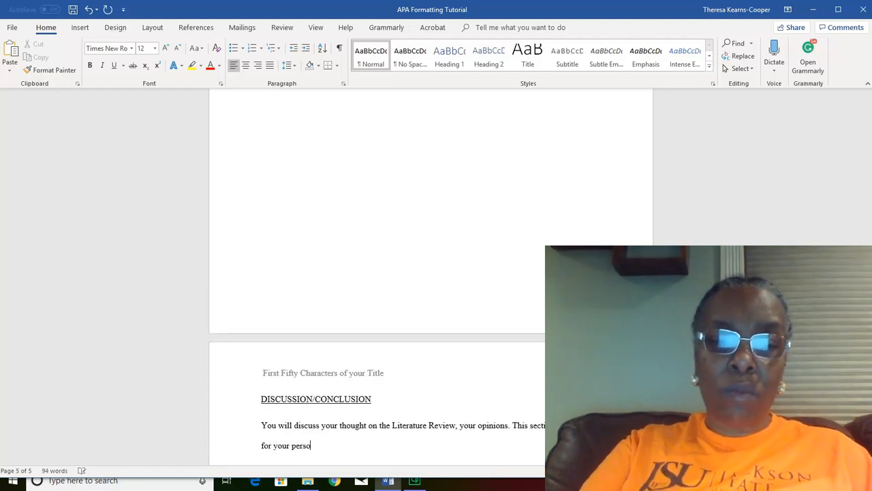
type("nal thought")
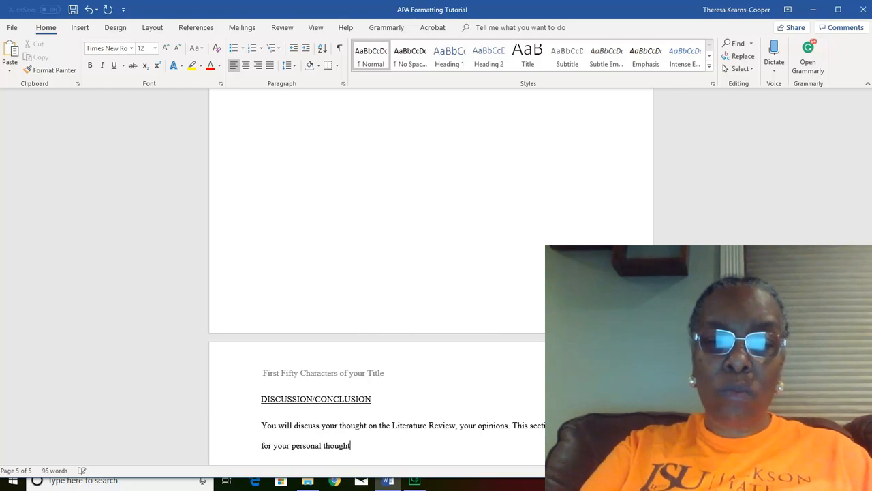
type("s or feelings.")
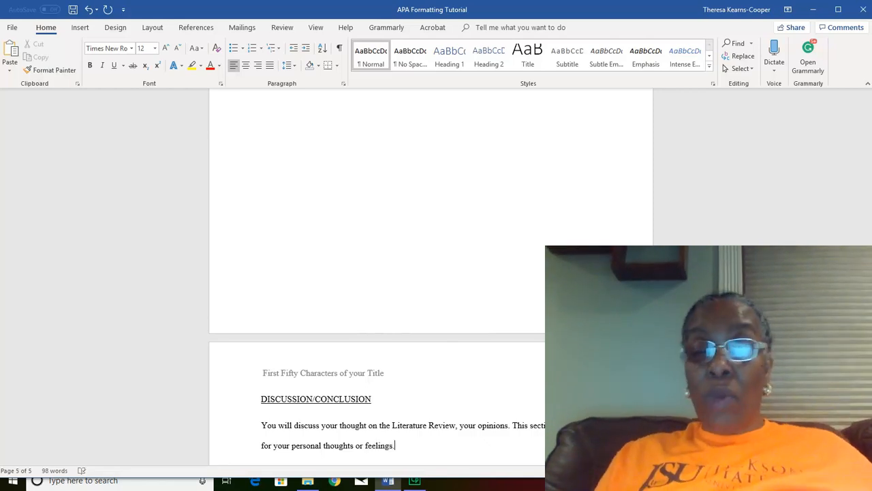
type(" This 1-2")
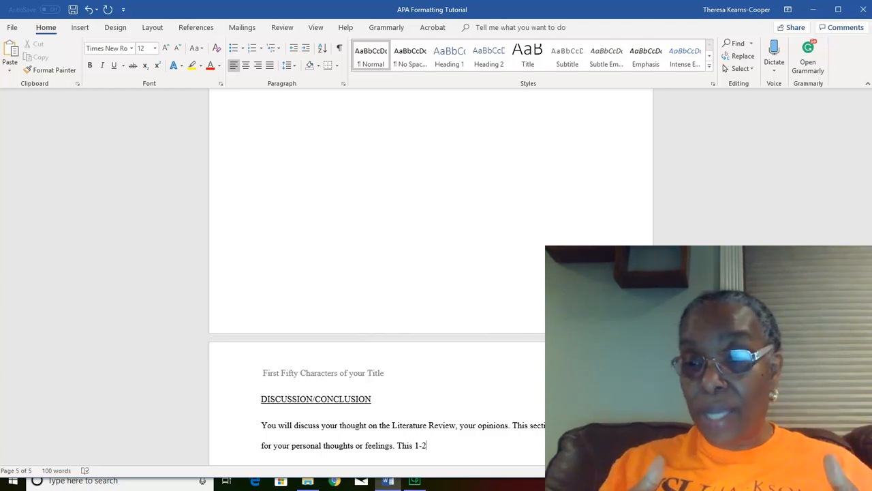
Add blank lines below the discussion text until the document continues onto a sixth page.
key("Return")
key("Return")
key("Return")
key("Return")
key("Return")
key("Return")
key("Return")
key("Return")
key("Return")
key("Return")
key("Return")
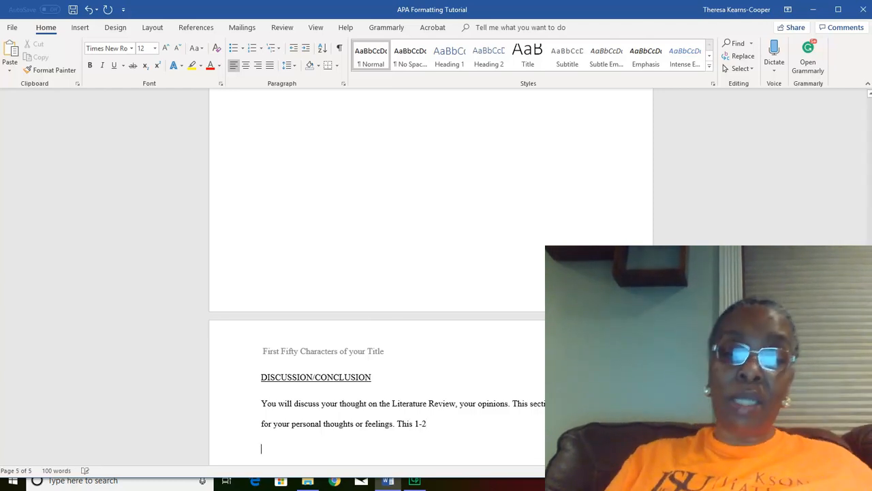
key("Return")
key("Return")
key("Return")
key("Return")
key("Return")
key("Return")
key("Return")
key("Return")
key("Return")
key("Return")
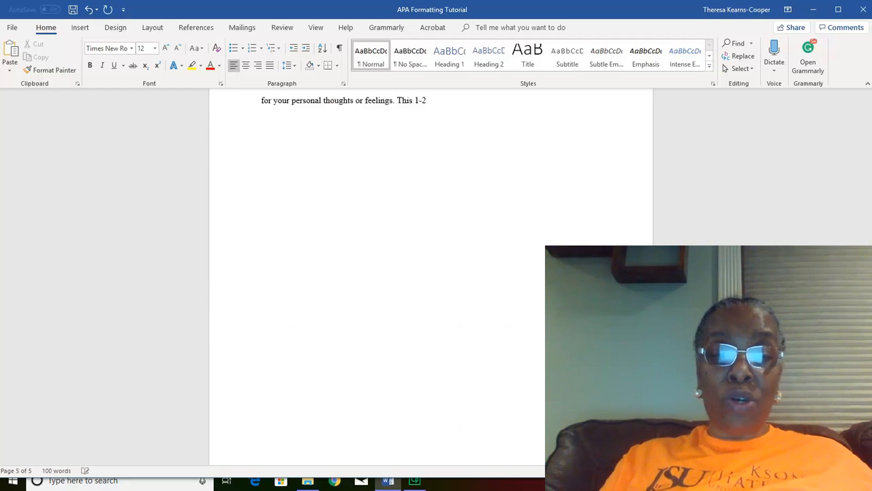
key("BackSpace")
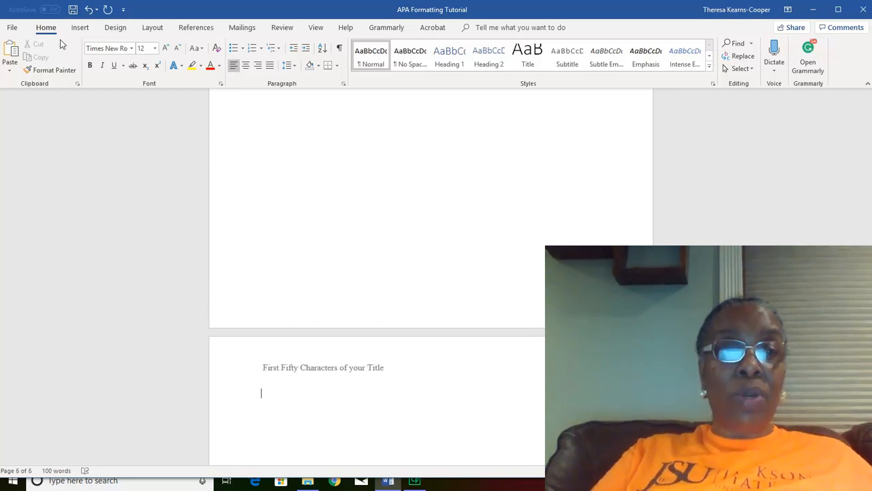
Add the underlined heading "REFERENCES" at the start of the sixth page and begin a new line without underlining.
left_click(113, 65)
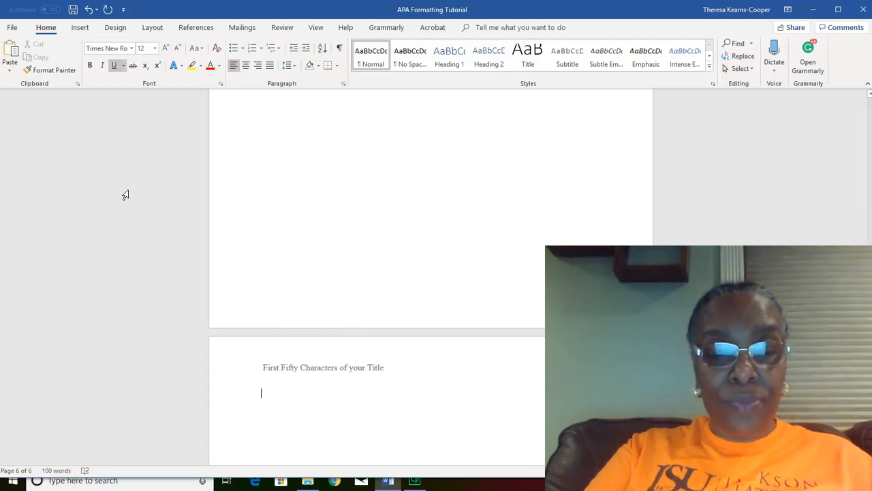
type("R")
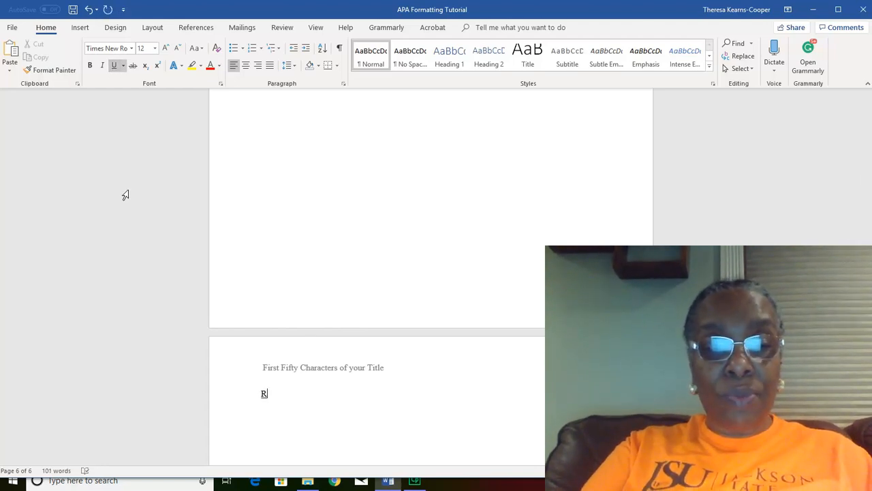
type("EFERENC")
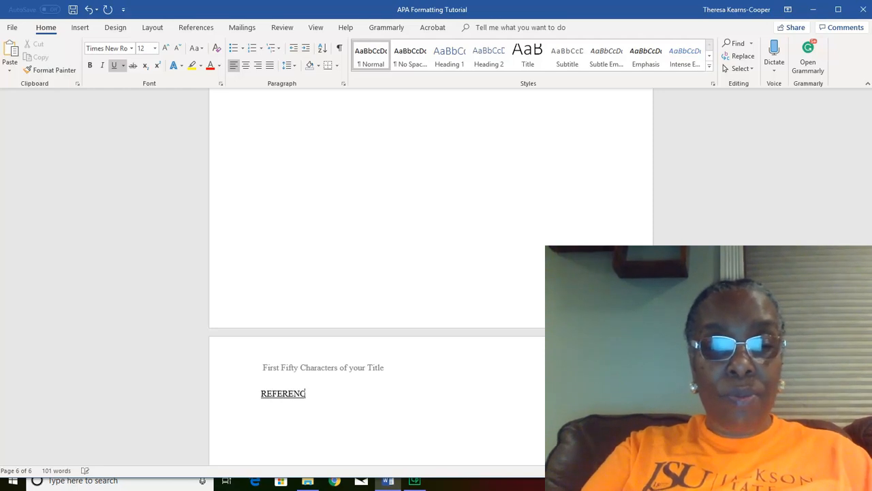
type("ES")
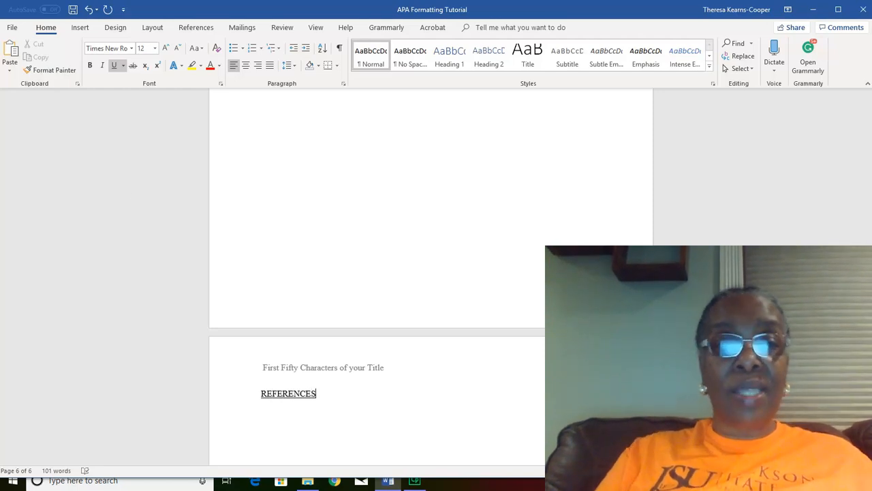
left_click(114, 66)
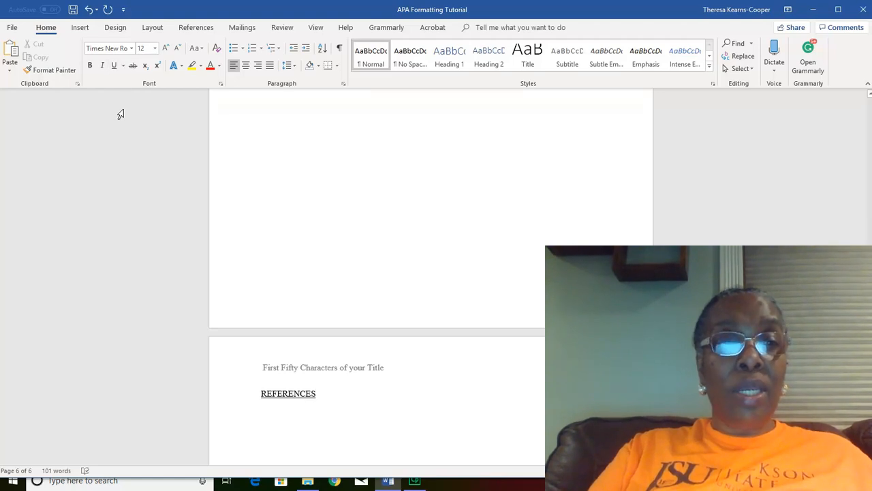
key("Return")
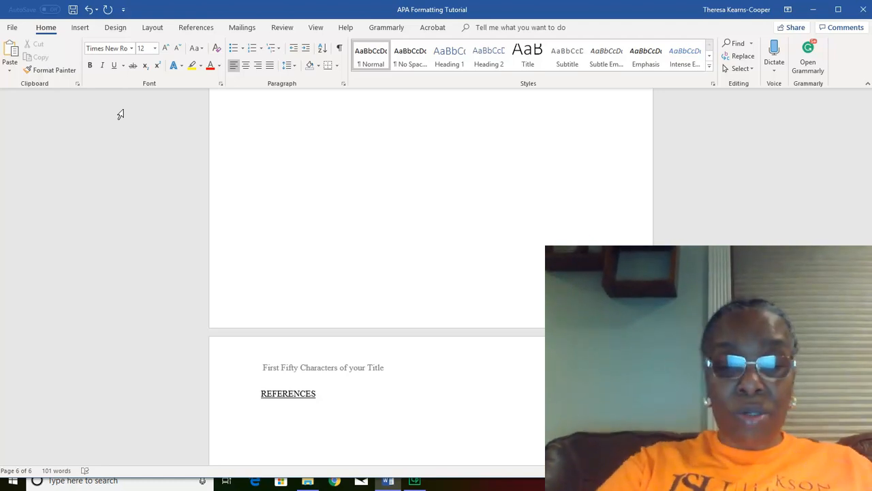
Write "Make sure all is in alphabetical order." below the REFERENCES heading and begin a new line.
type("Make ")
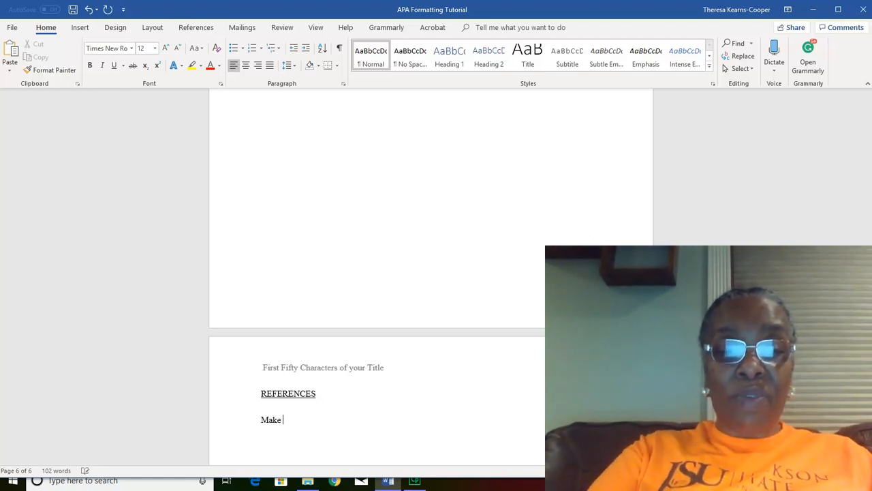
type("sure ")
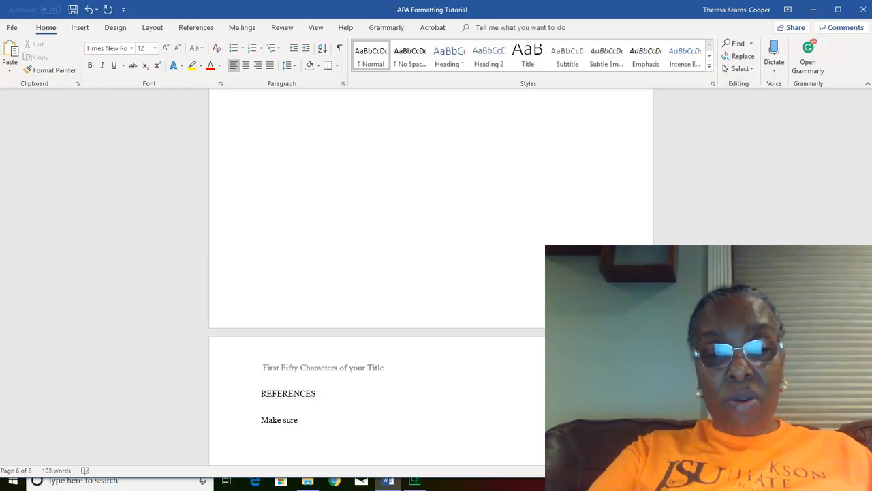
type("all is ")
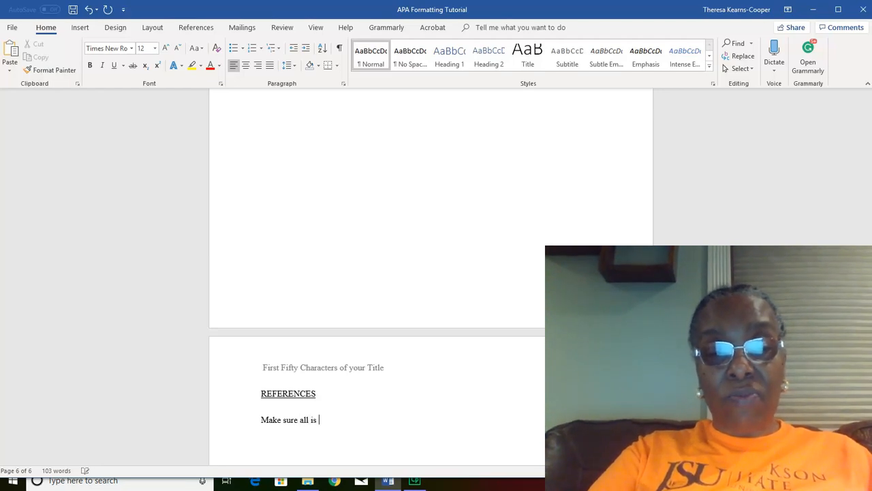
type("in alphabet")
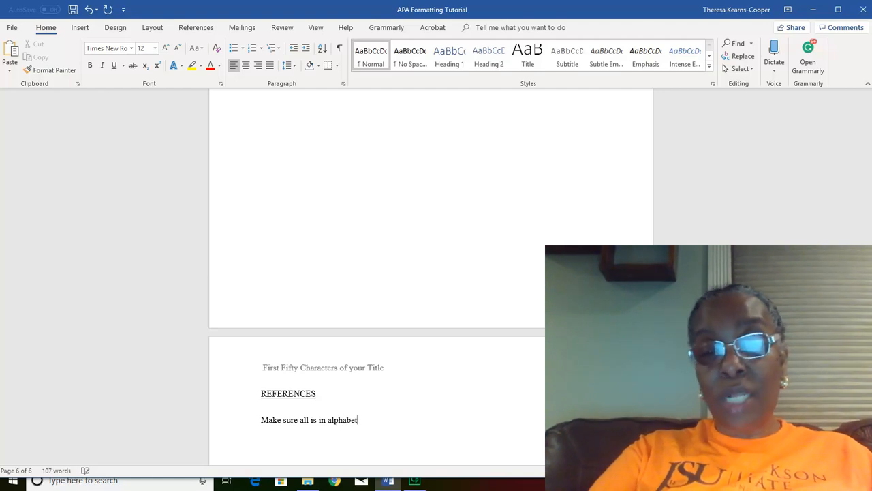
type("call")
key("BackSpace")
key("BackSpace")
key("BackSpace")
key("BackSpace")
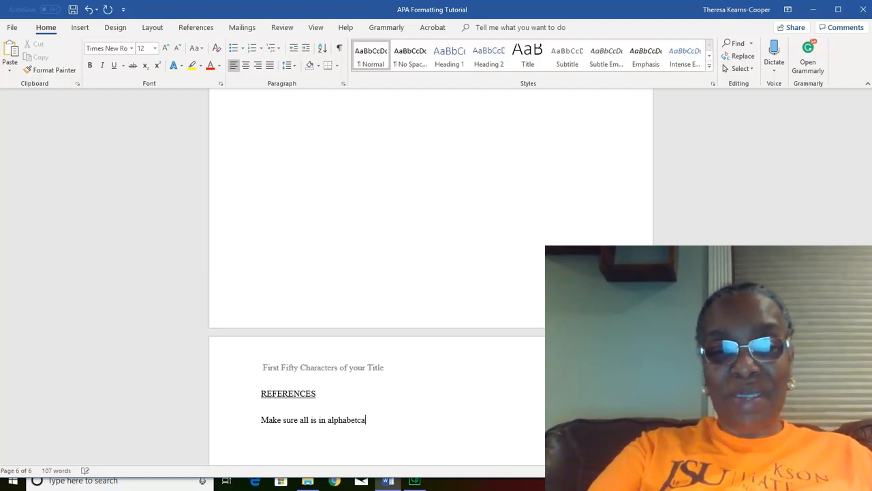
type("ical order.")
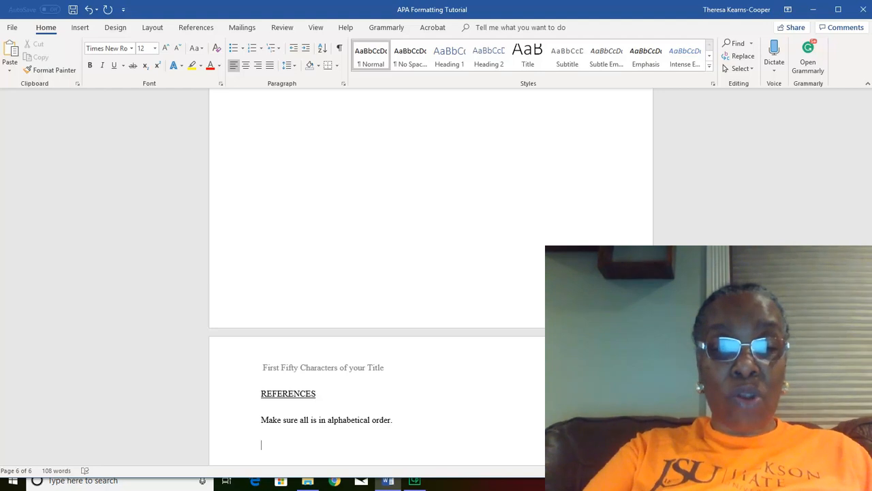
Begin a sample reference entry under the alphabetical-order note with the author's hyphenated surname, a comma and the first initial.
type("Ke")
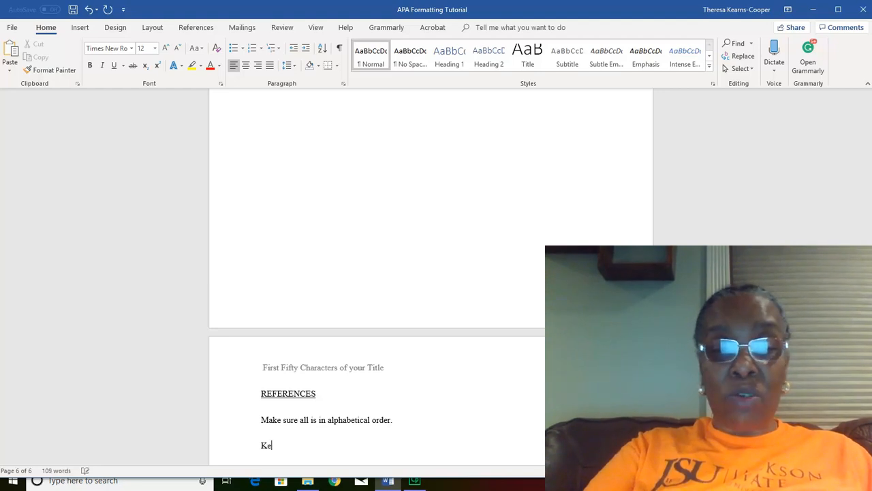
type("arns,")
key("BackSpace")
key("BackSpace")
type("-Cooper")
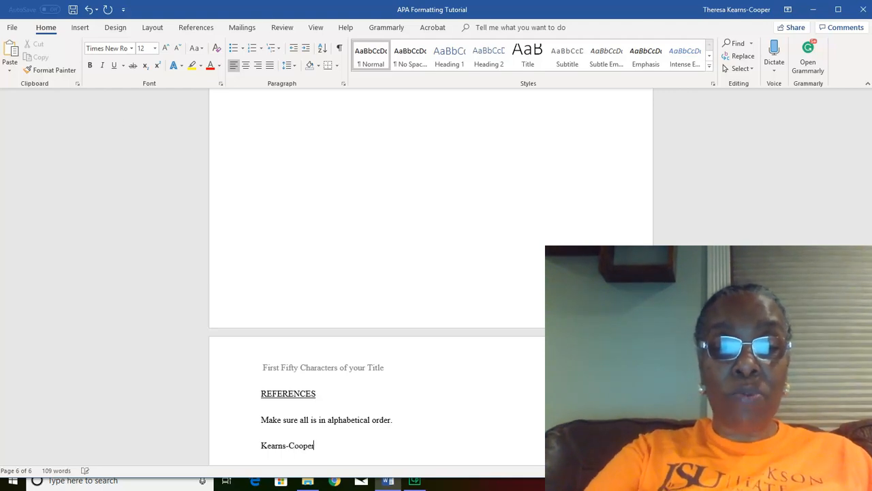
type(", T.")
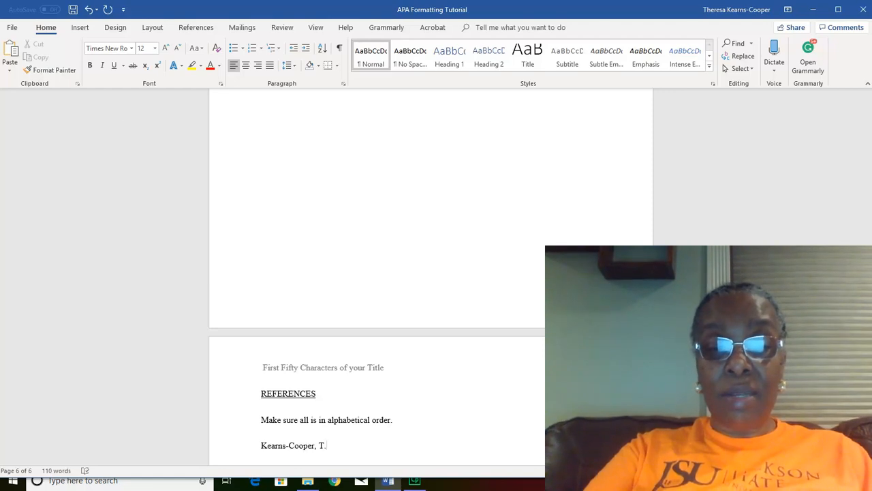
Add the year "(2018)." after the author in the reference entry and start the source title with "APA".
type(" (")
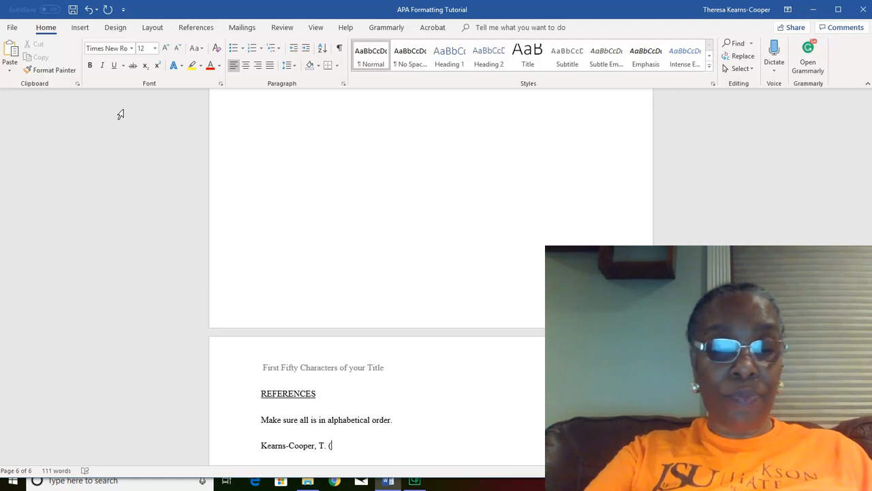
type("2018")
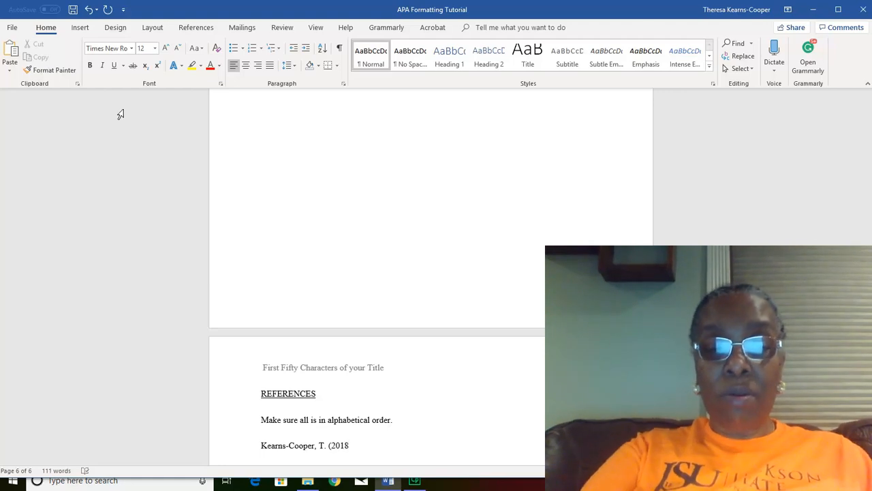
type(").")
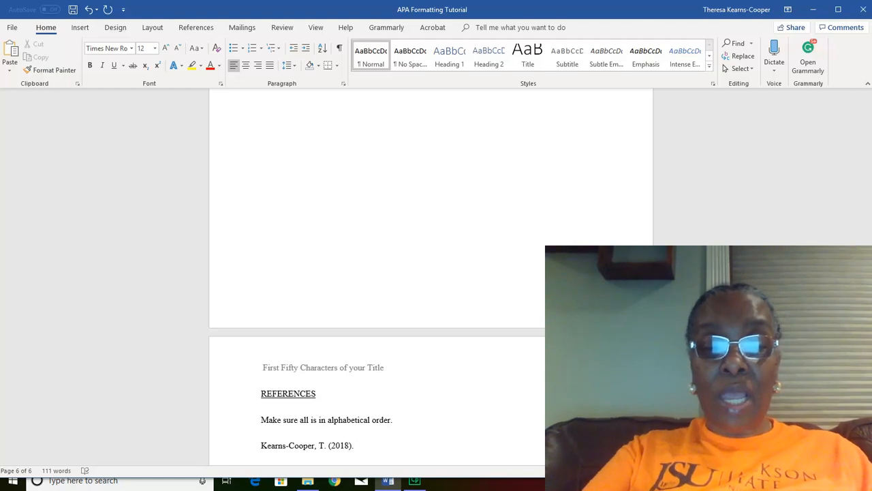
type(" W")
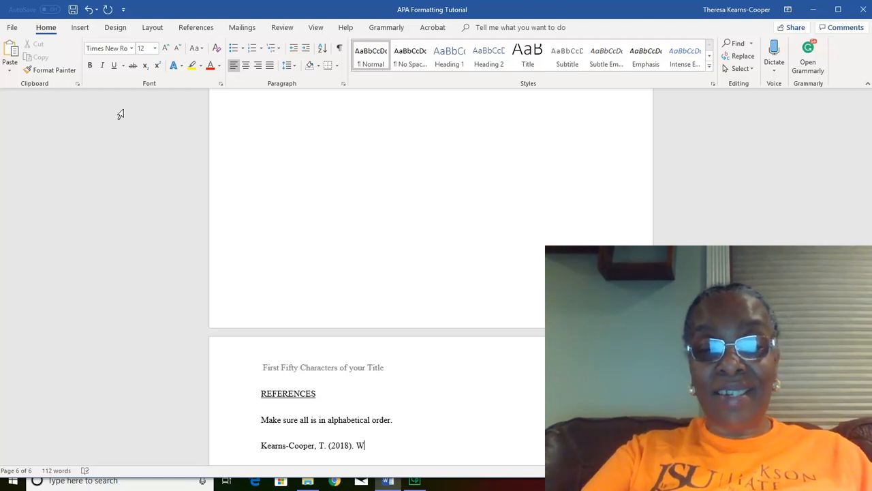
key("BackSpace")
type("AP")
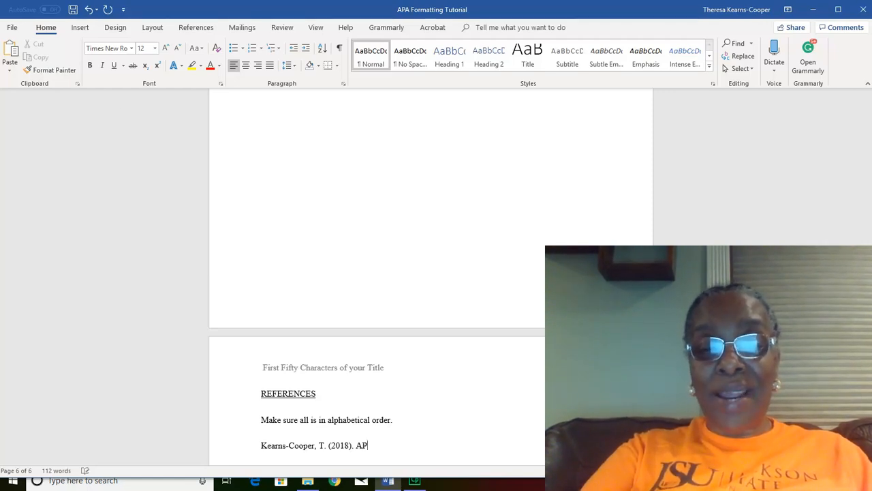
type("A")
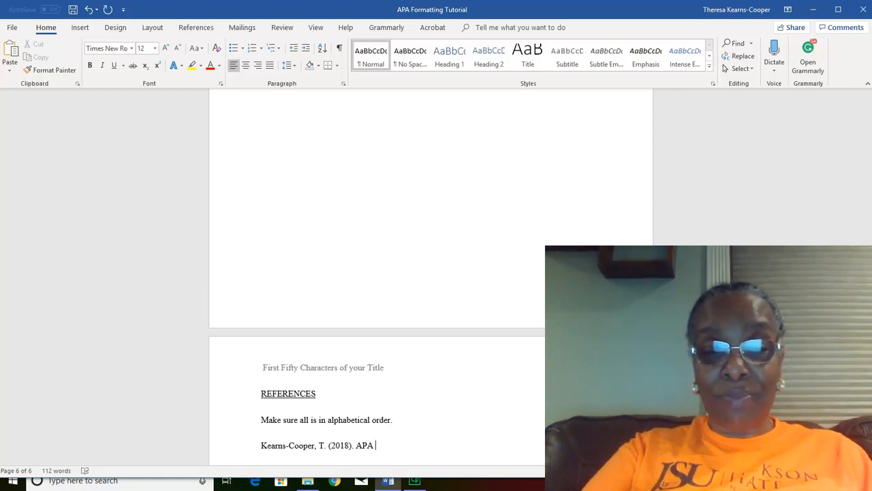
left_click(120, 113)
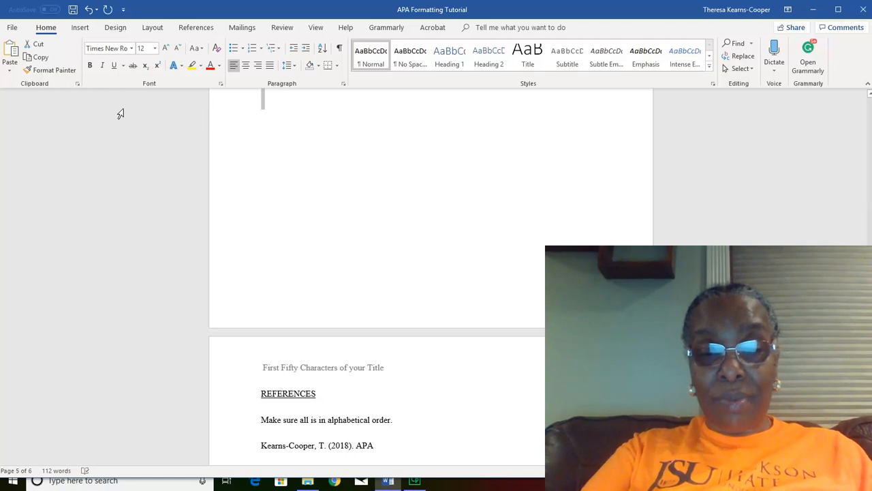
type("W")
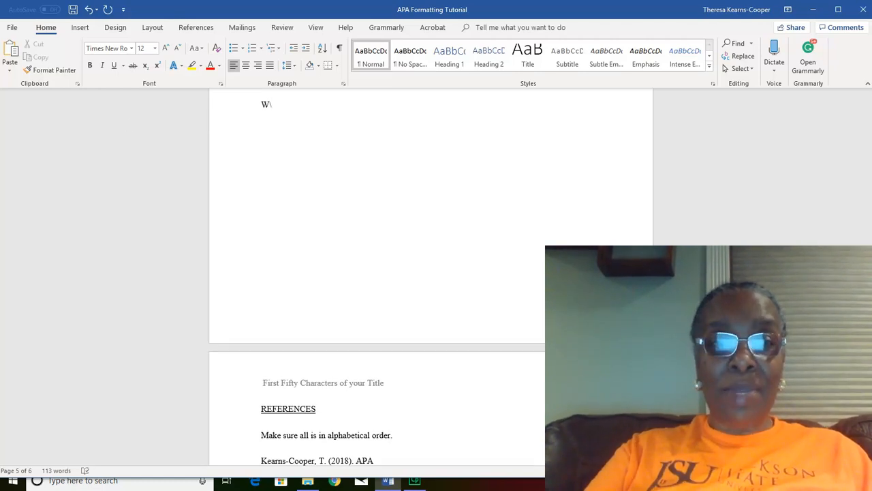
key("BackSpace")
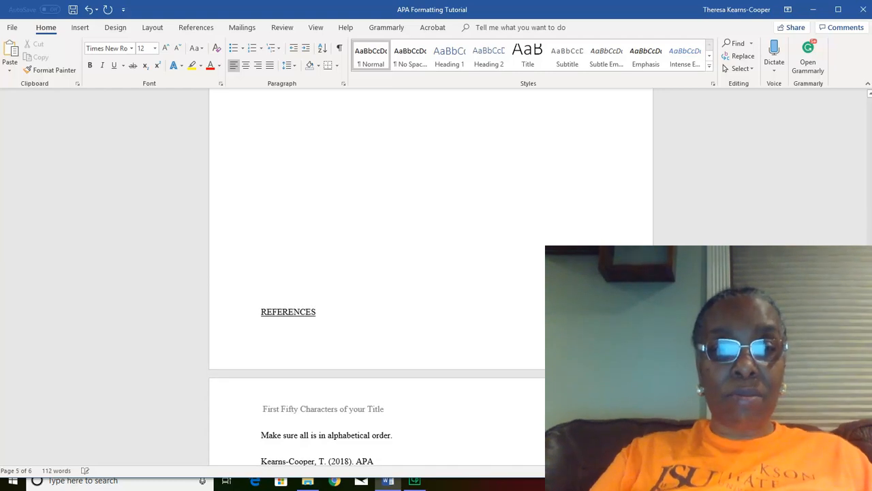
key("Return")
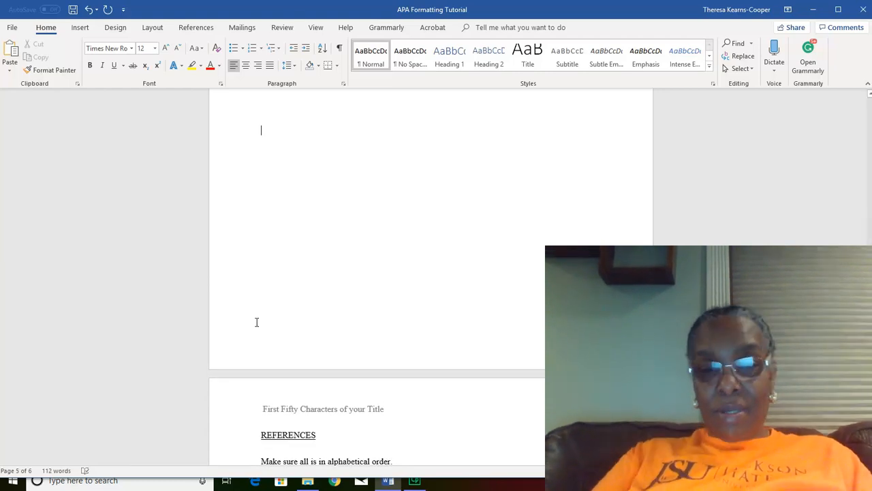
Continue the title in the sample reference entry after "APA" with "Writing Styles.".
left_click(412, 460)
key("Down")
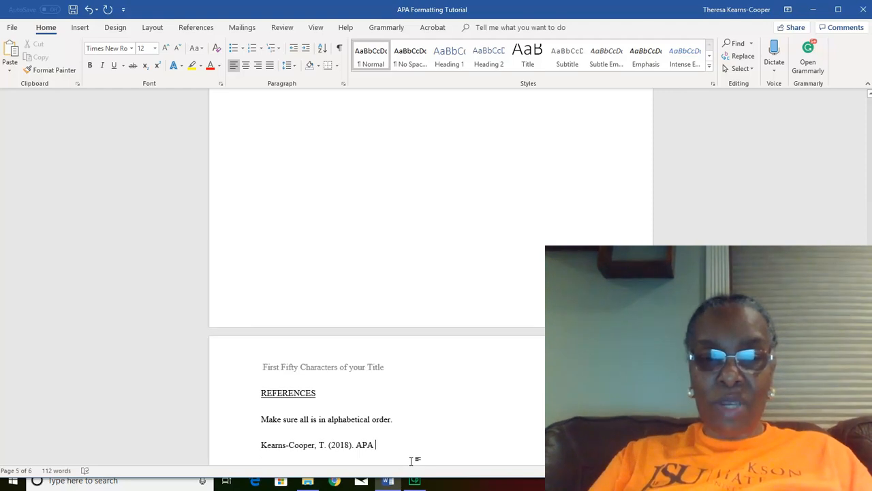
type("w")
key("BackSpace")
type("w")
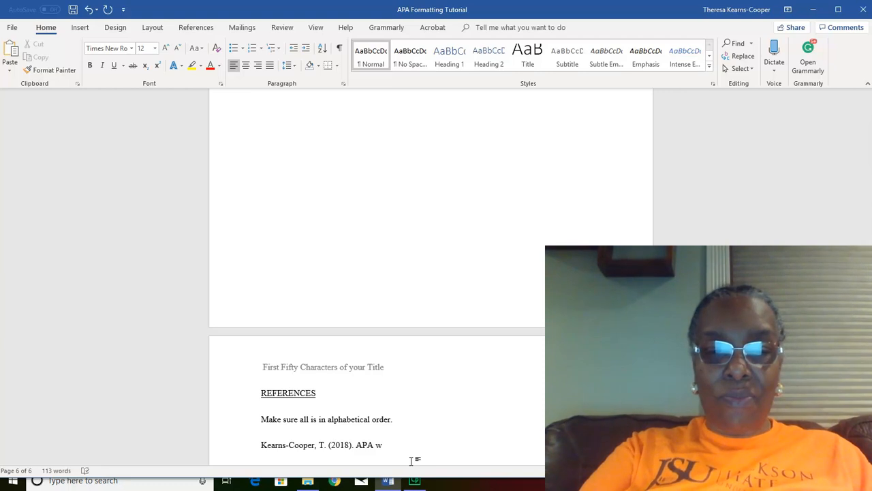
key("BackSpace")
type("Writing St")
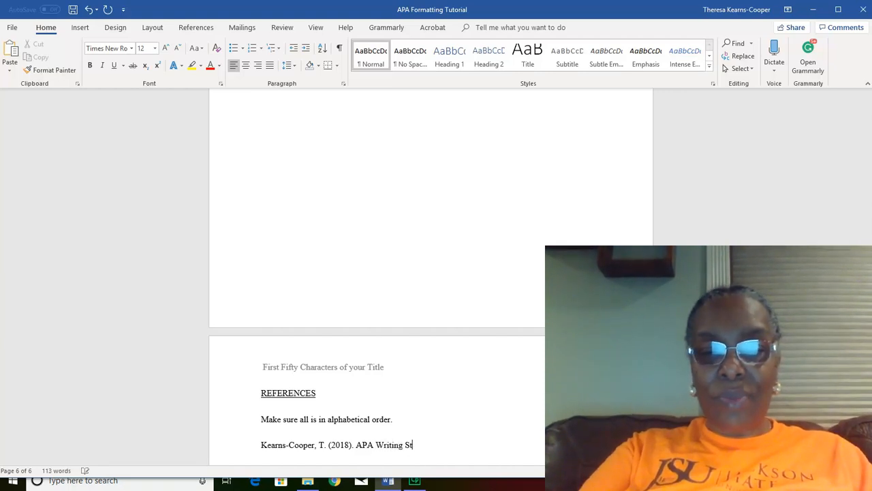
type("yles")
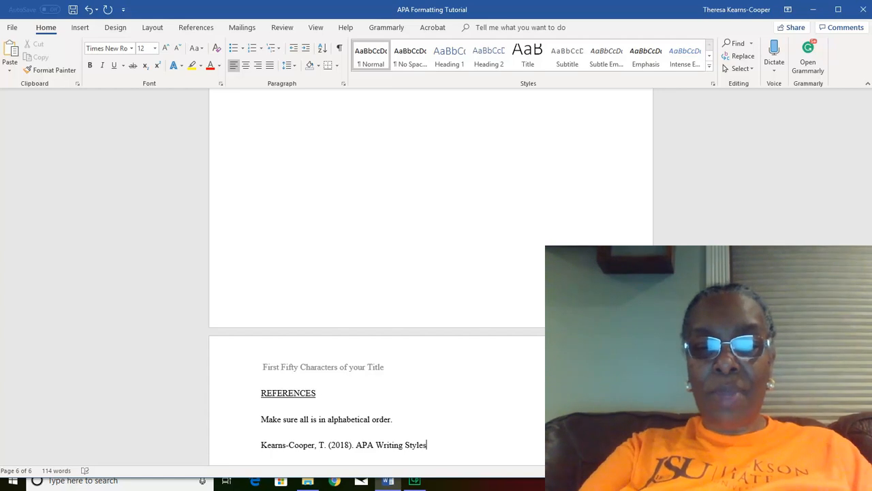
type(".")
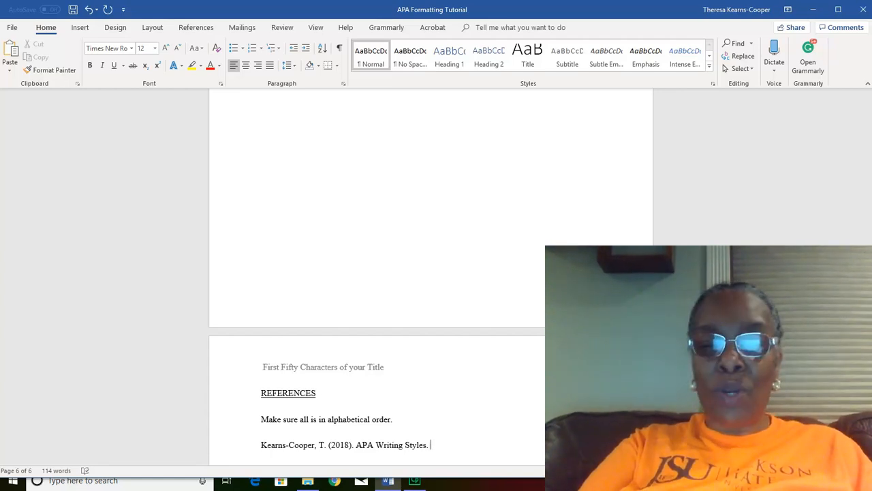
Add the placeholder "Publisher Name." to the reference entry, followed by a placeholder for the publisher's location.
type(" Pu")
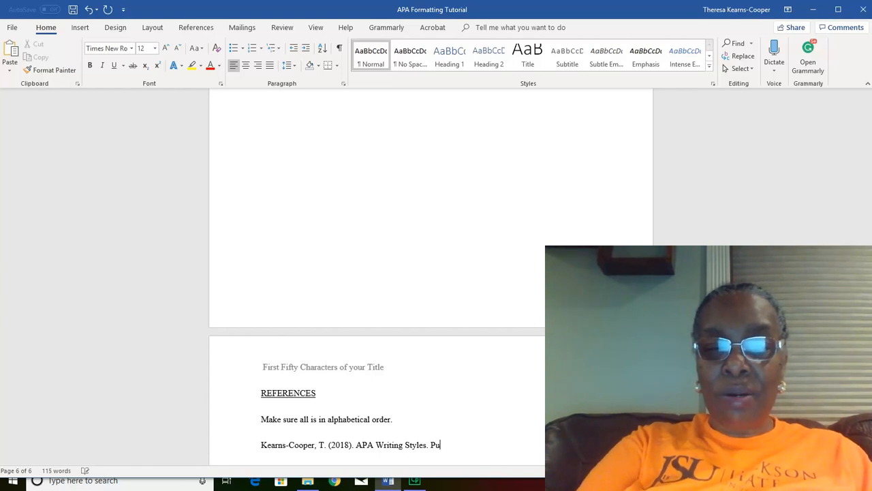
type("blisher")
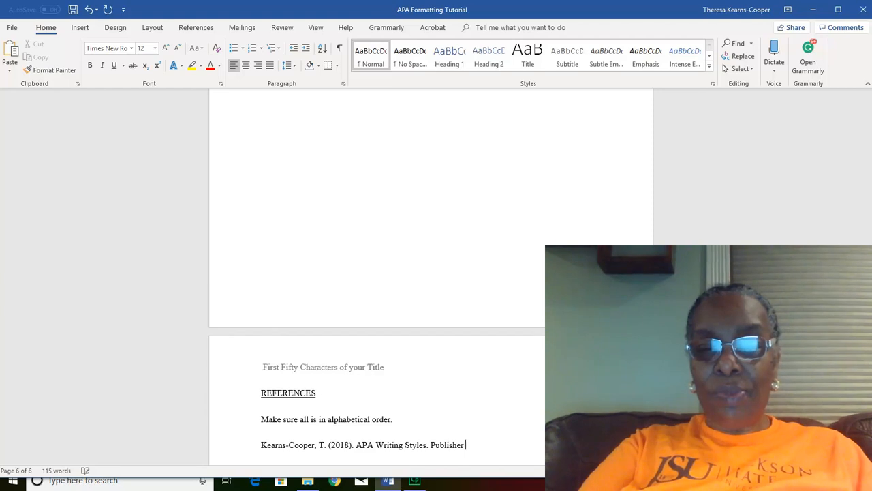
type(" Name")
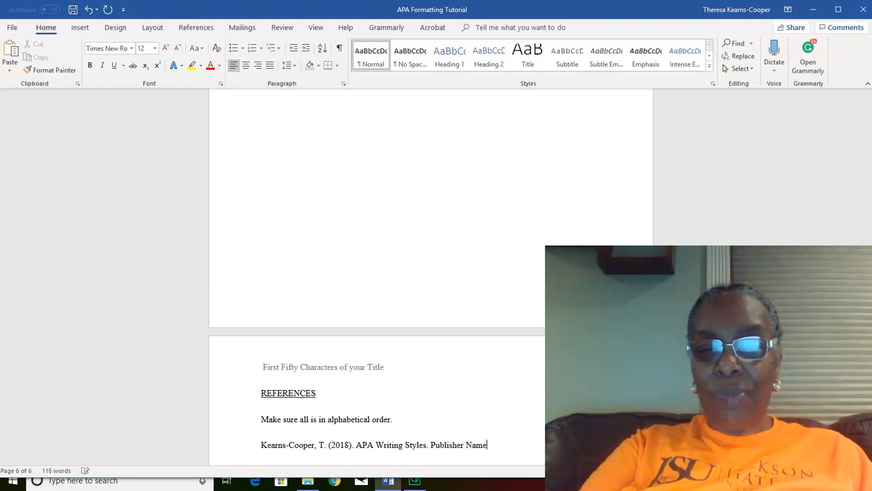
type(". L")
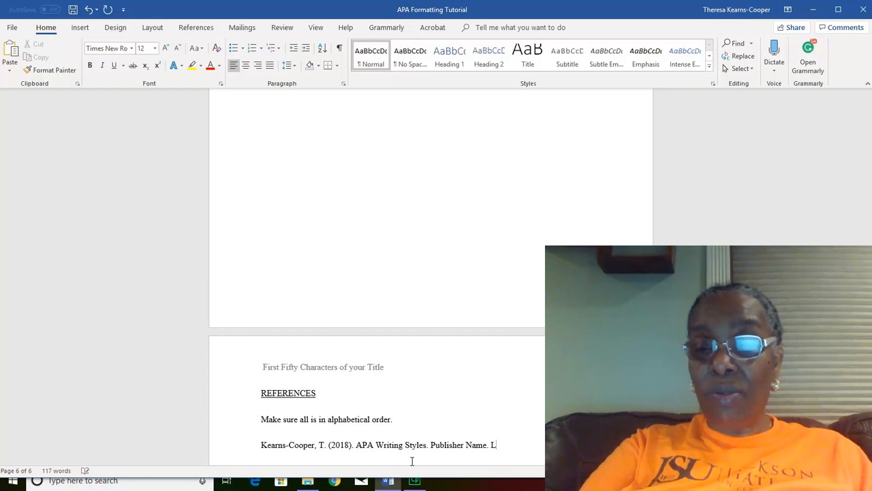
key("BackSpace")
type("Publ")
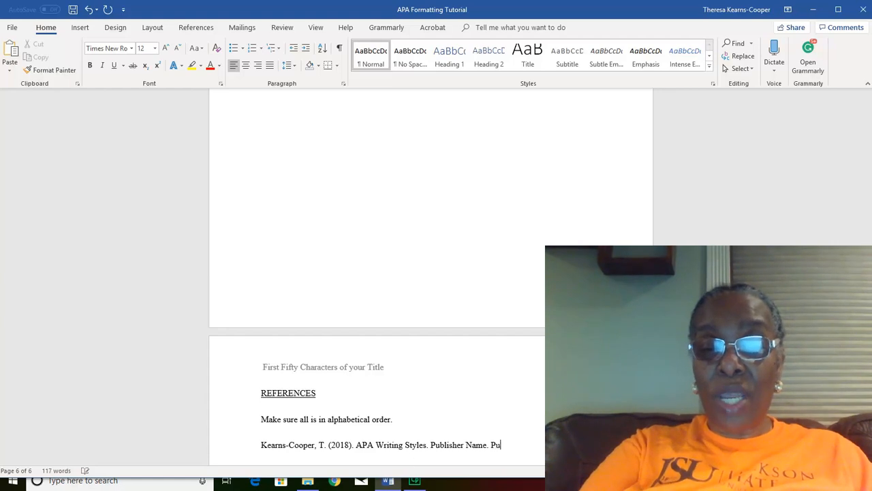
type("isher")
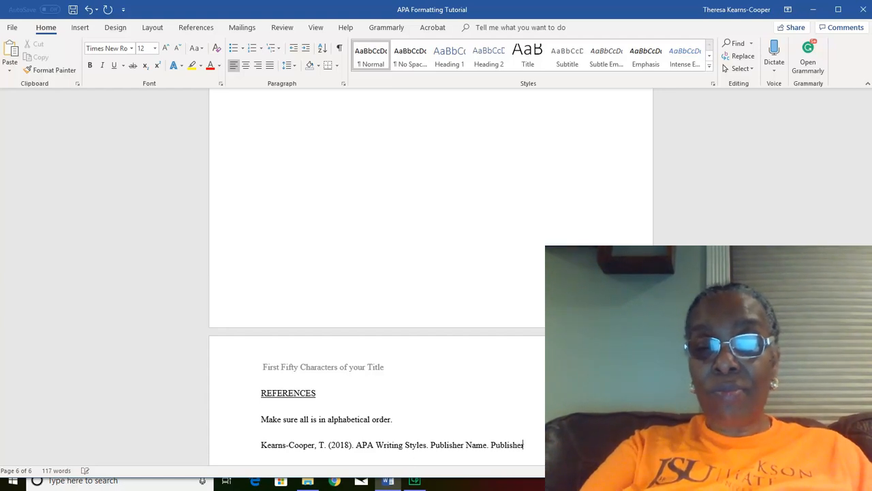
type("'s Loc")
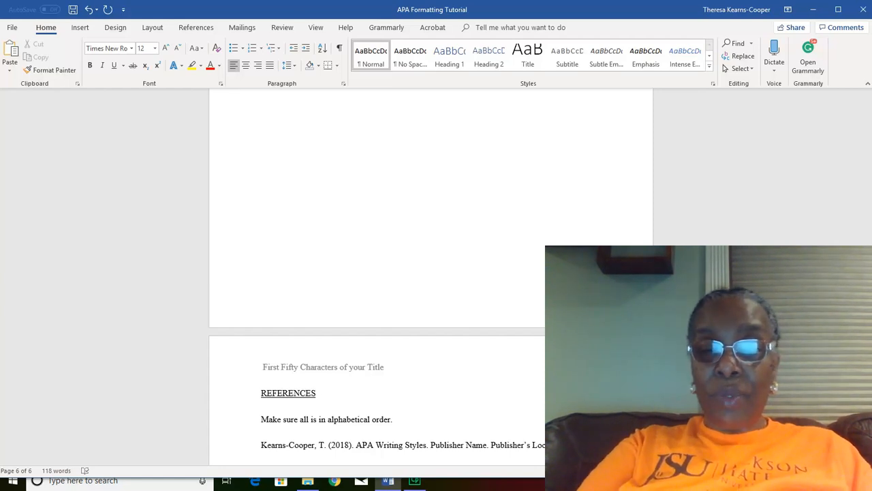
Continue the sample reference on an indented line below it with "[Video File].".
key("Return")
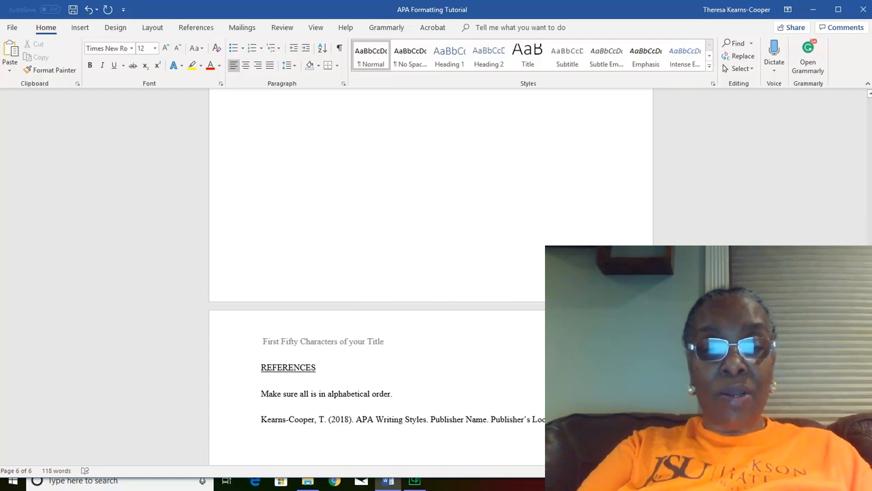
key("Tab")
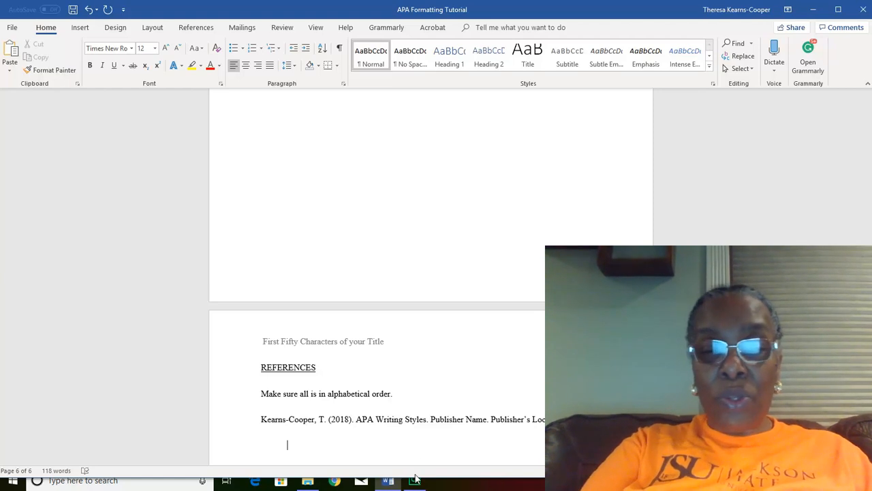
type("[")
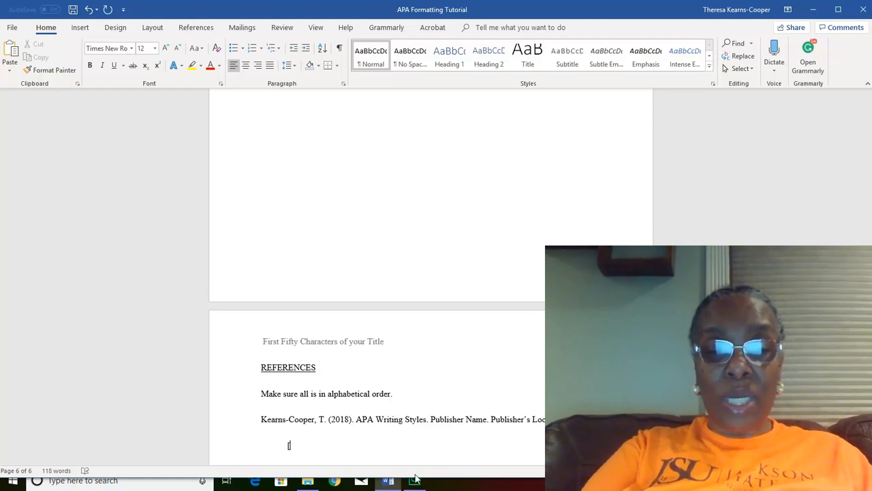
type("Video ")
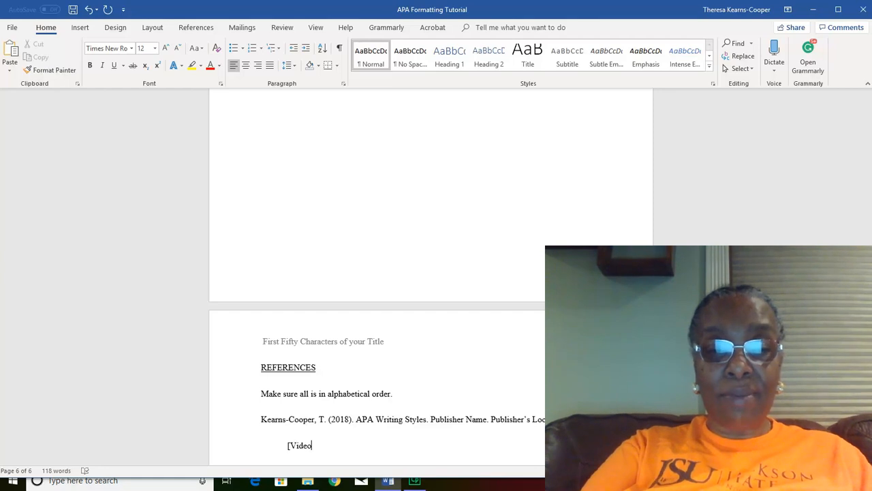
type("File].")
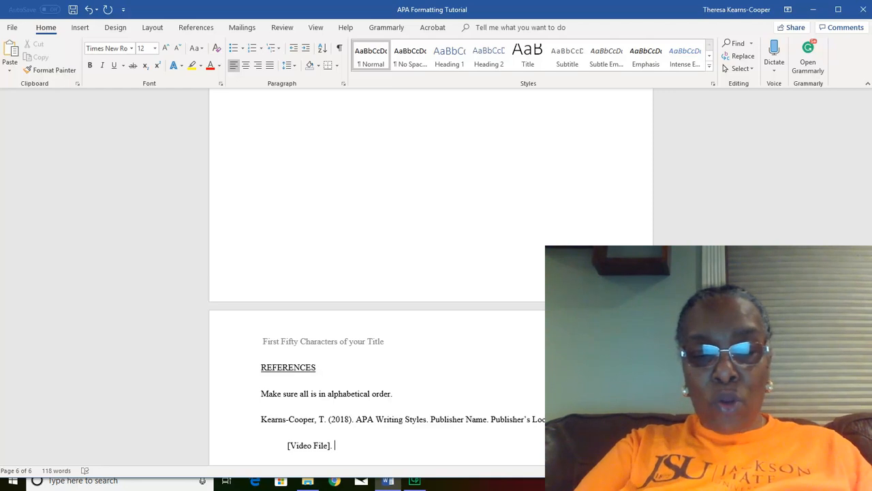
Complete the indented line of the reference entry with "Retreived from: URL address." after "[Video File].".
type("Retr")
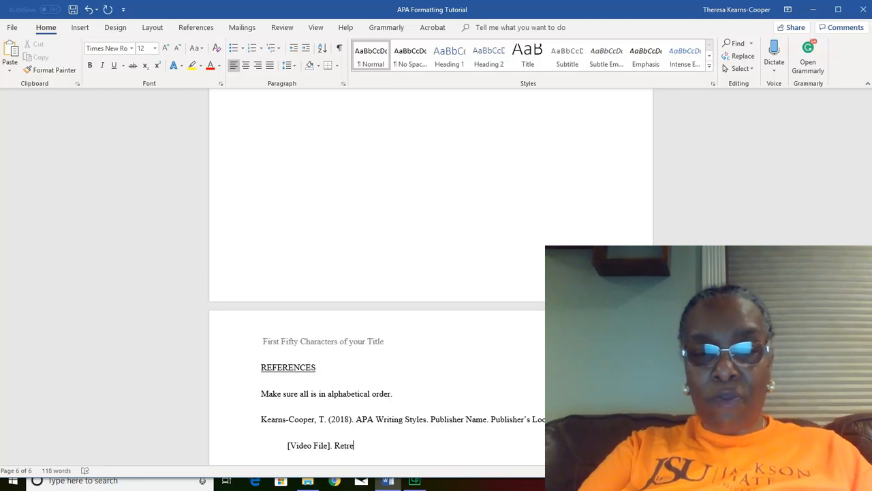
type("eived from:")
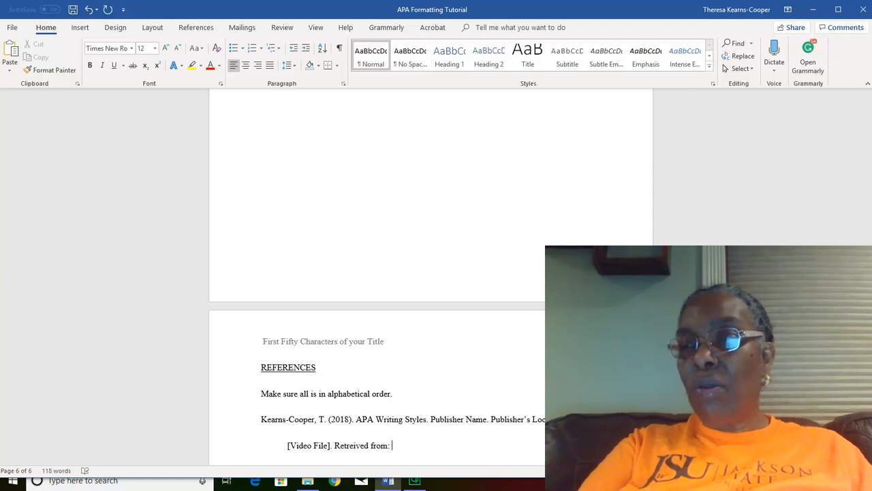
type(" U")
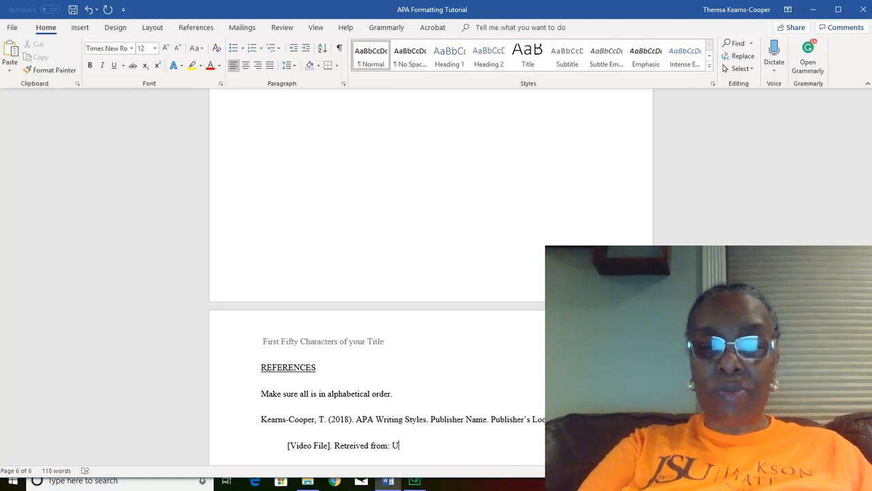
type("RL add")
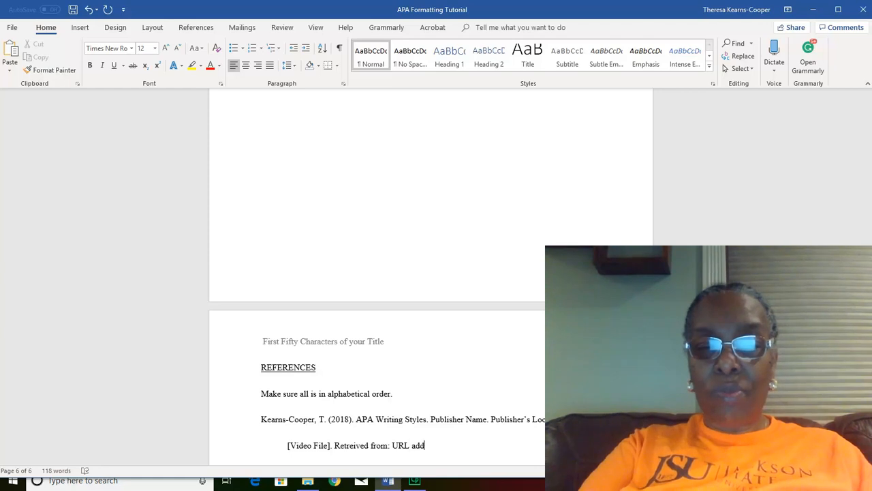
type("ress.")
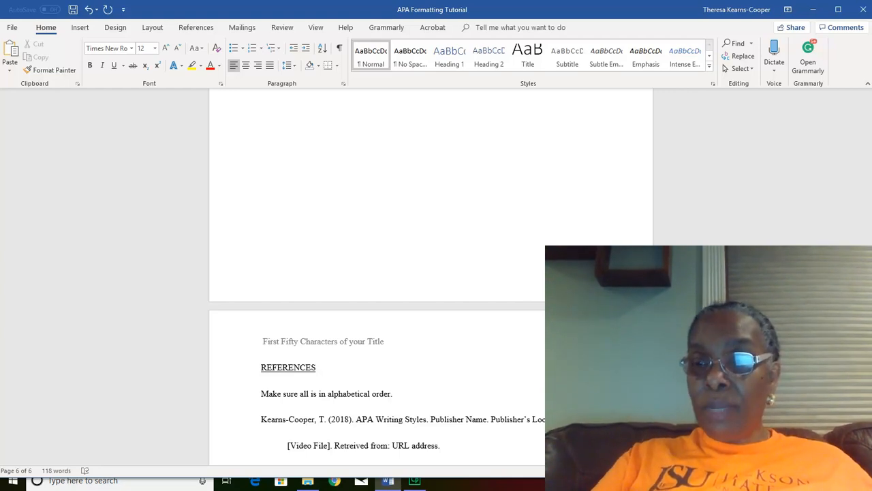
Add an unindented "Notes:" line below the sample reference entry.
key("Return")
key("Return")
key("Return")
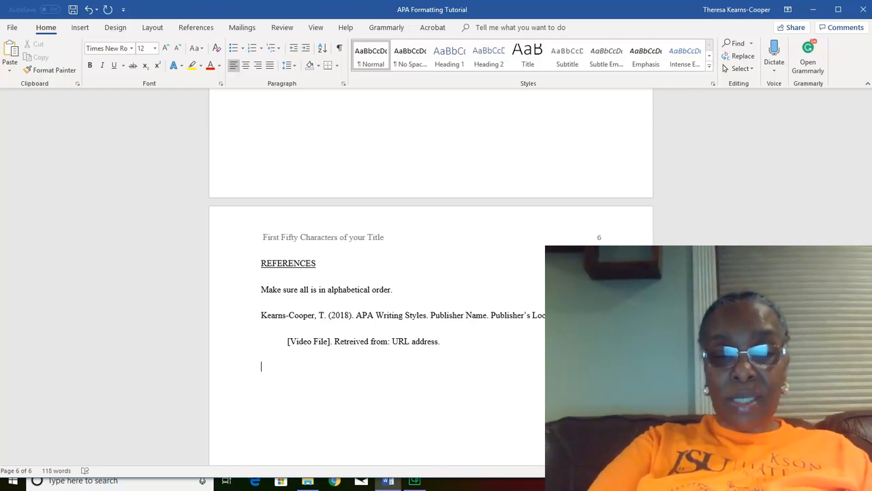
type("Notes:")
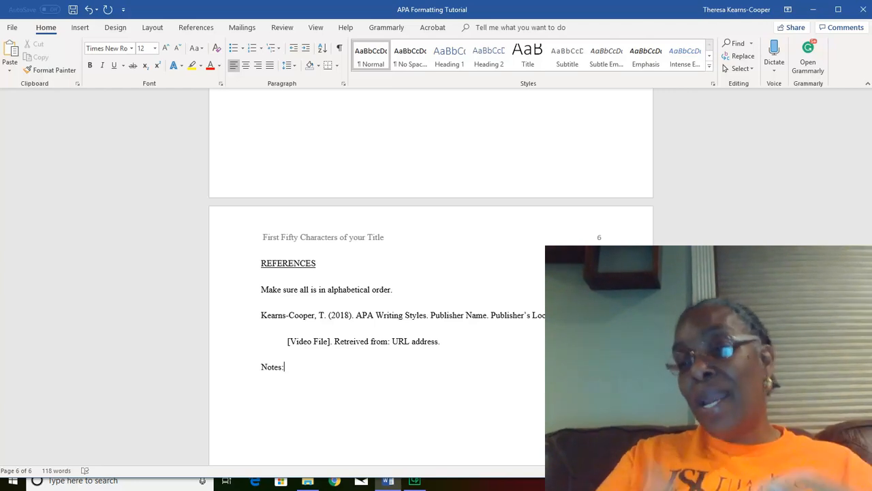
Start a numbered list under "Notes:" with "In-text Citations" as the first item.
key("Return")
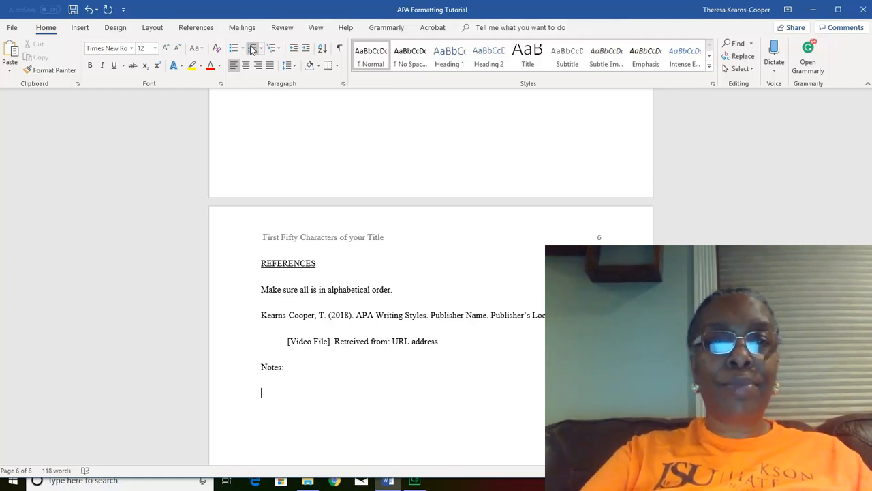
left_click(266, 394)
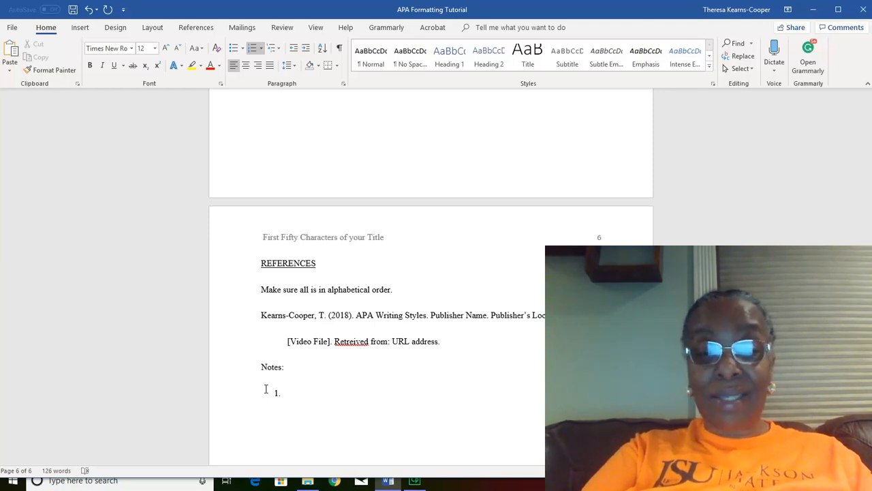
type("In")
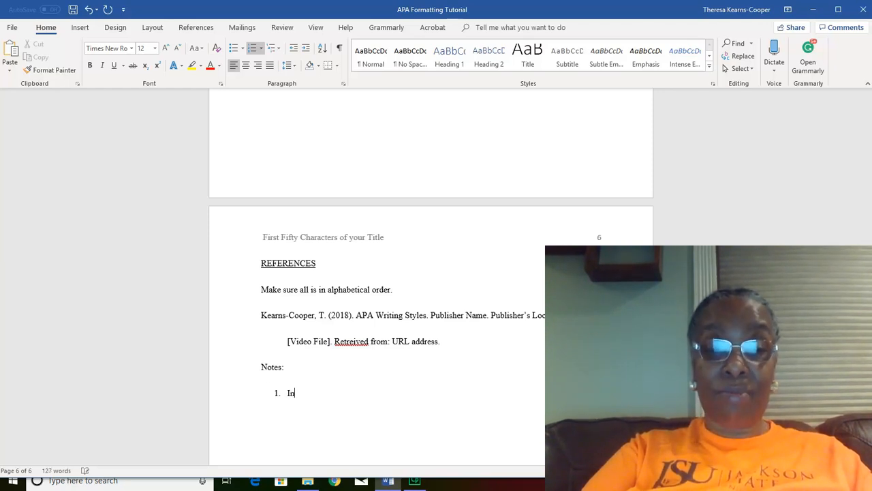
type("-tex")
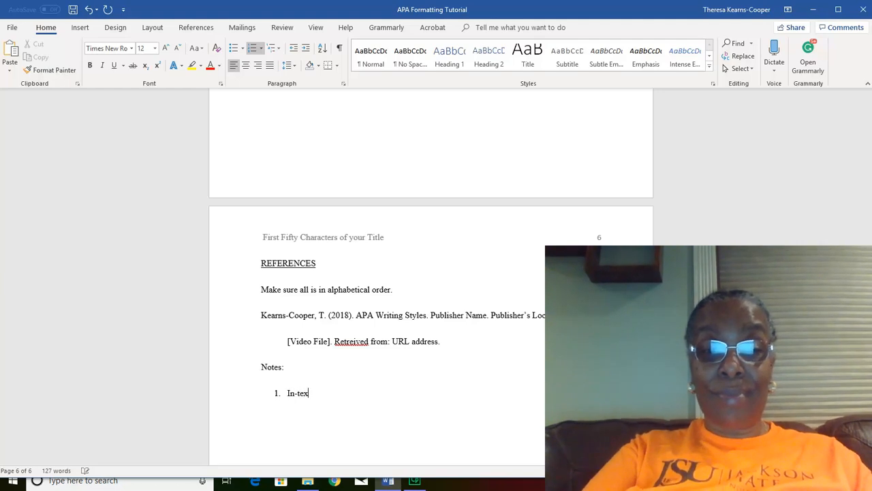
type("t Citations")
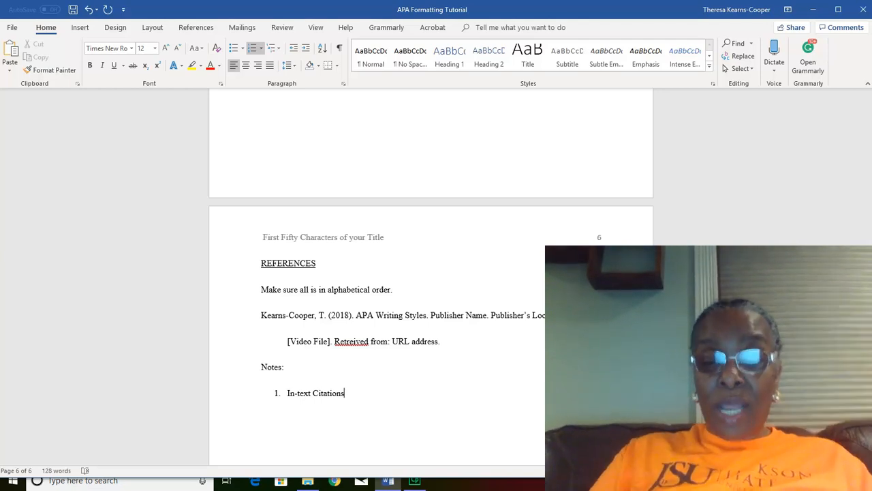
Add "Citations should match your reference page" as the second item of the numbered notes list.
key("Return")
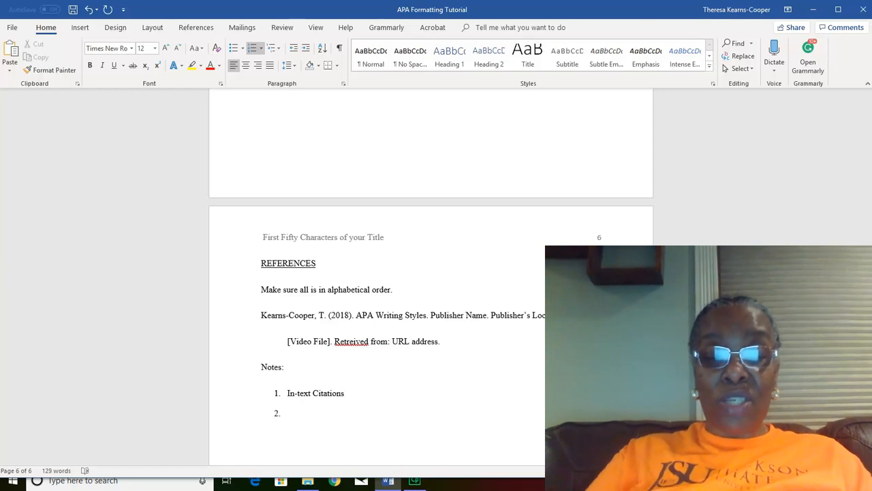
type("Cita")
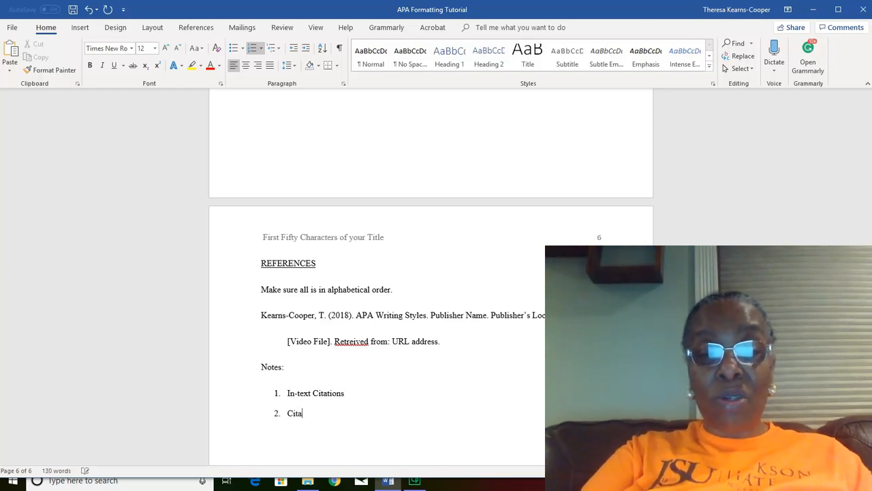
type("tions sh")
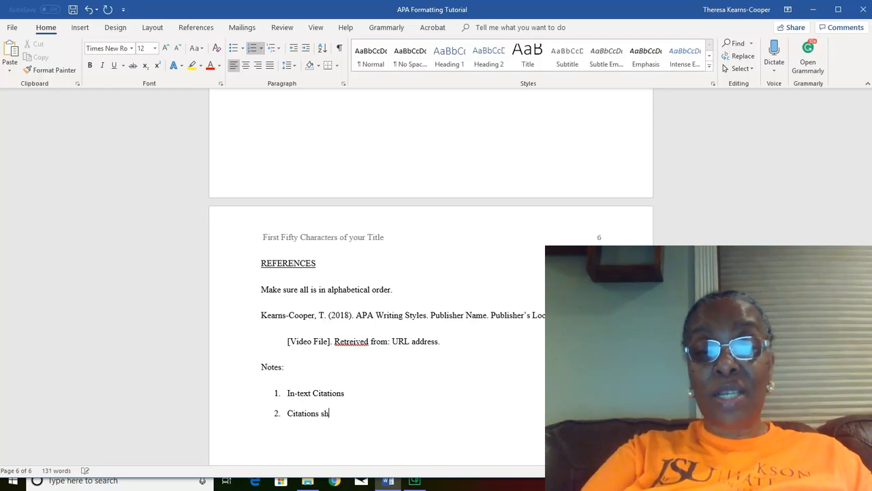
type("ould ")
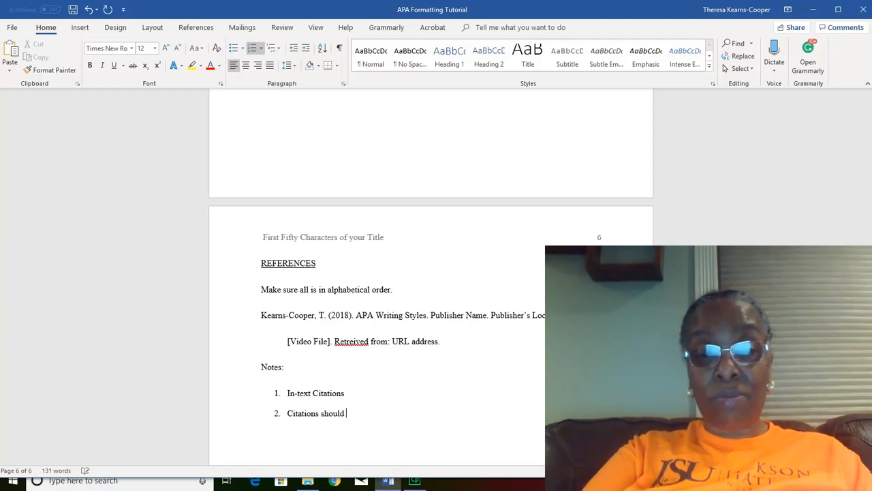
type("match")
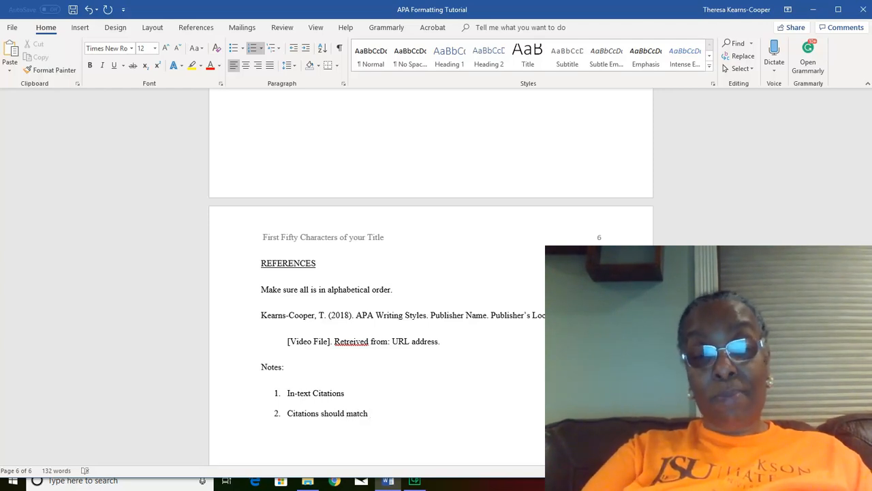
type(" your referen")
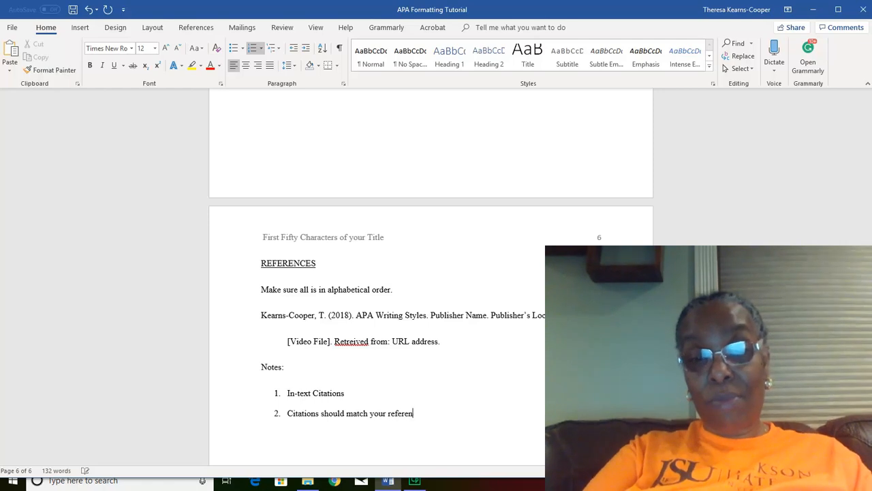
type("ce page")
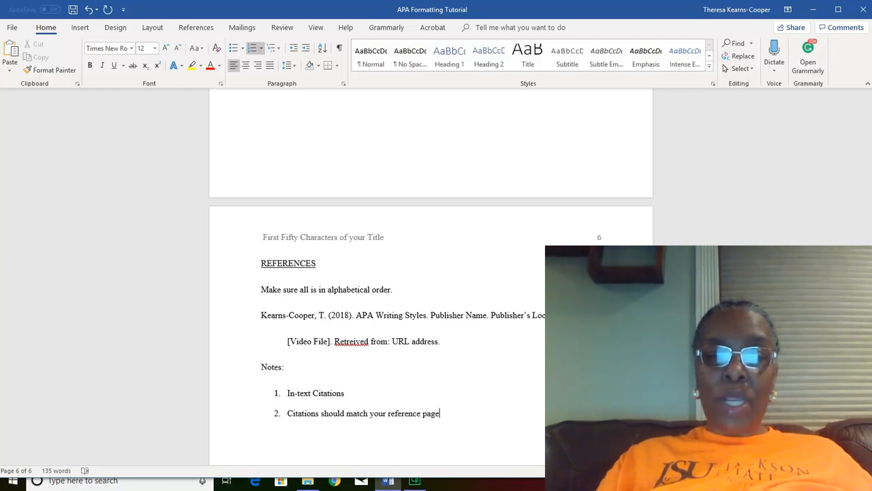
Add the website "Apastyle.org" as the third item of the numbered notes list.
key("Return")
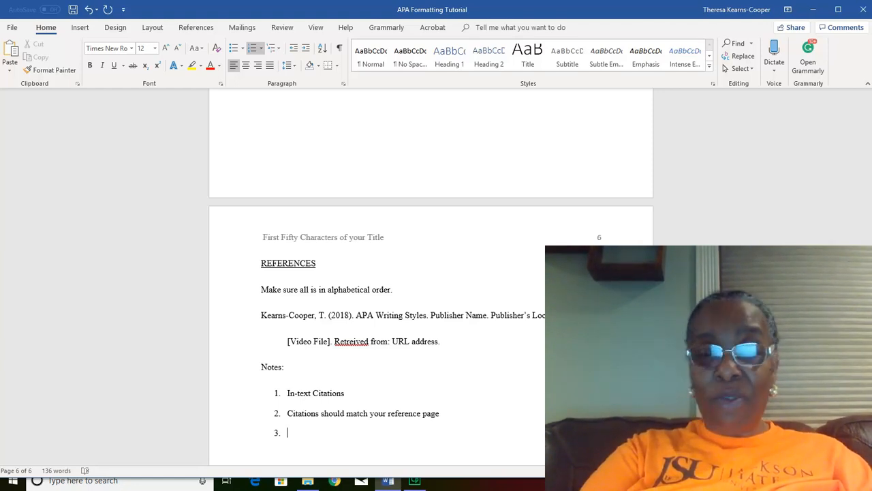
type("ap")
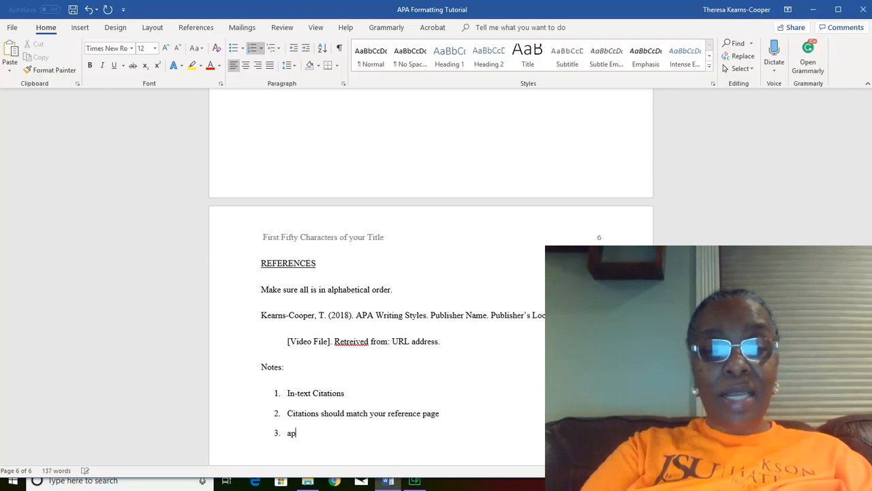
type("astyl")
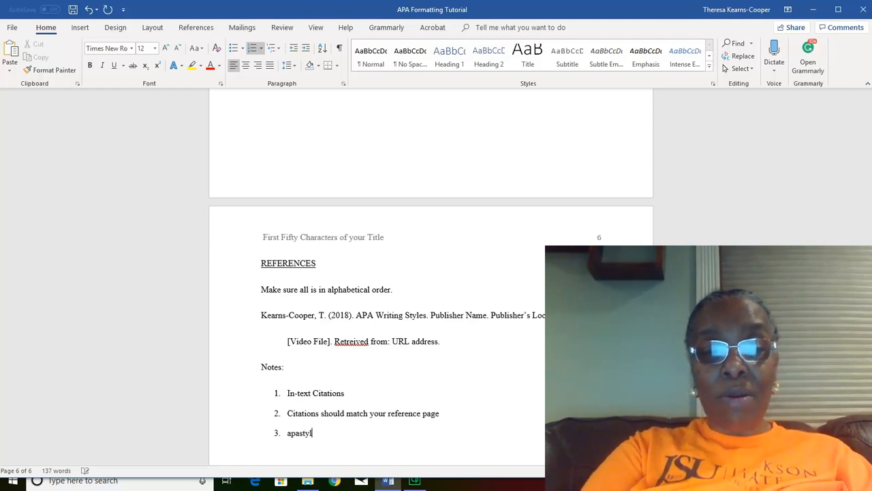
type("e.org")
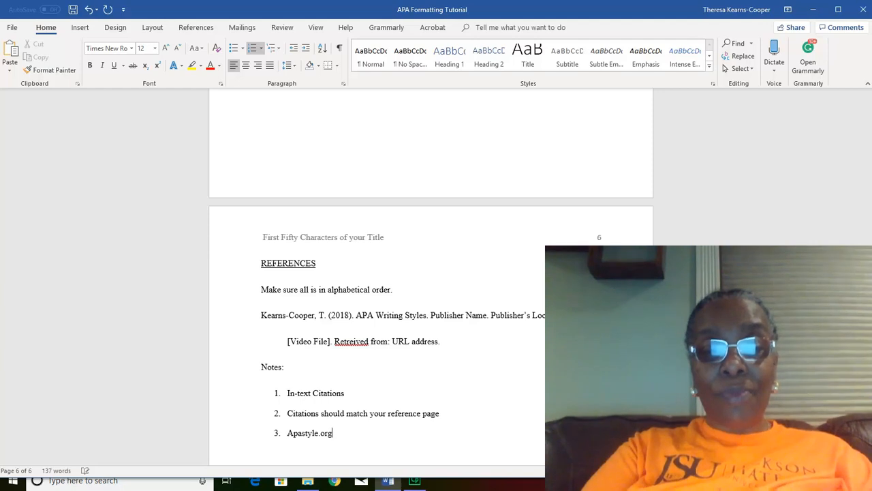